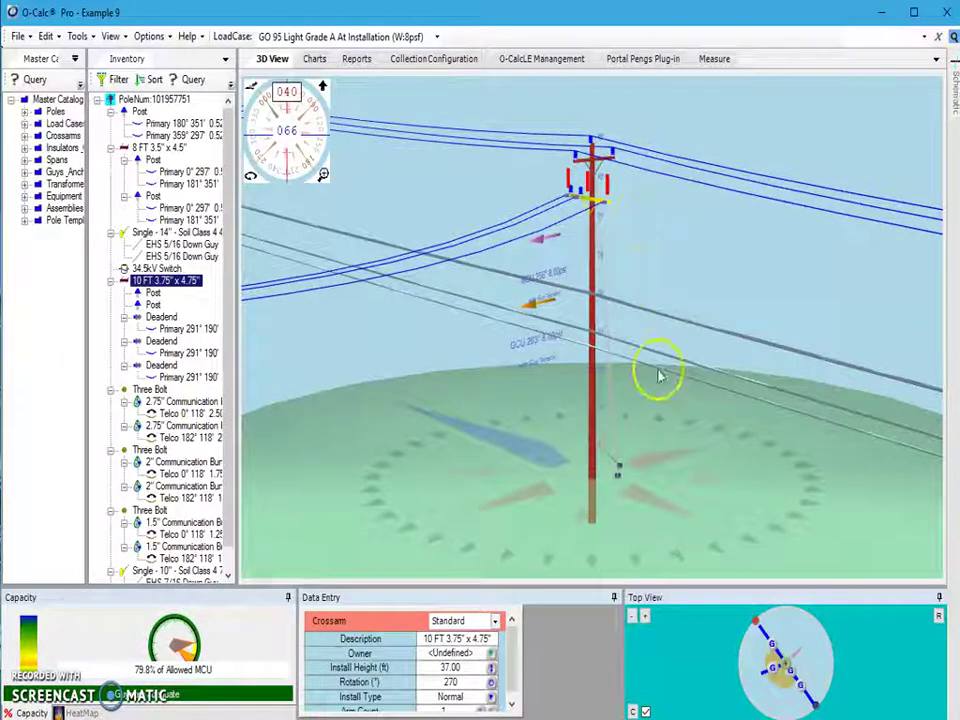
# Step: Orbit the Example9 pole model to view the pole and its wires from another side
pyautogui.moveTo(512, 427); pyautogui.dragTo(640, 450)
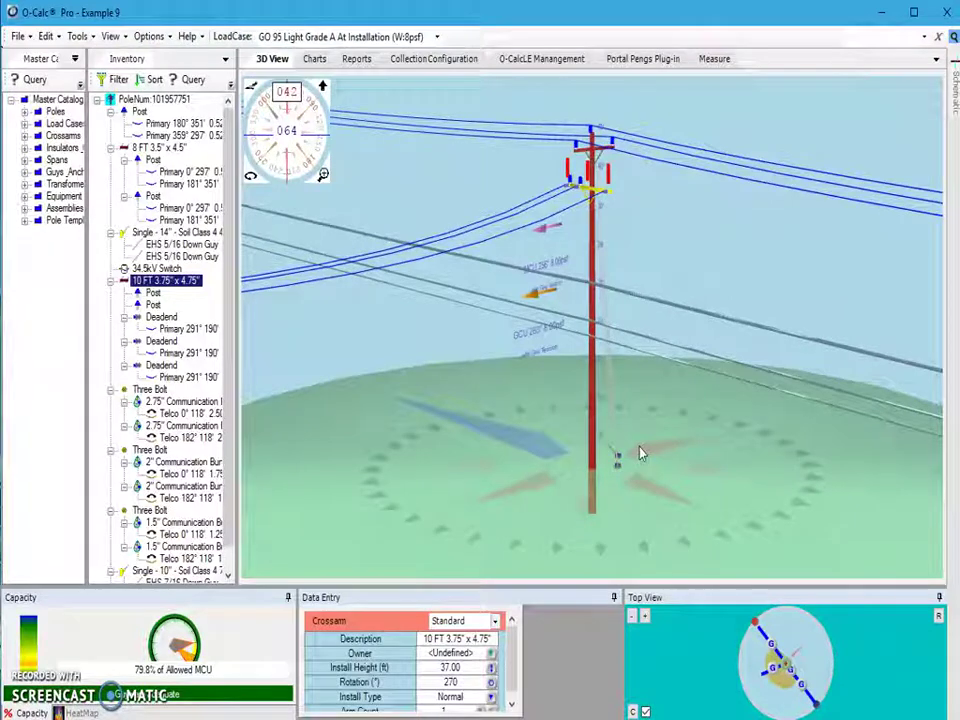
pyautogui.click(641, 460)
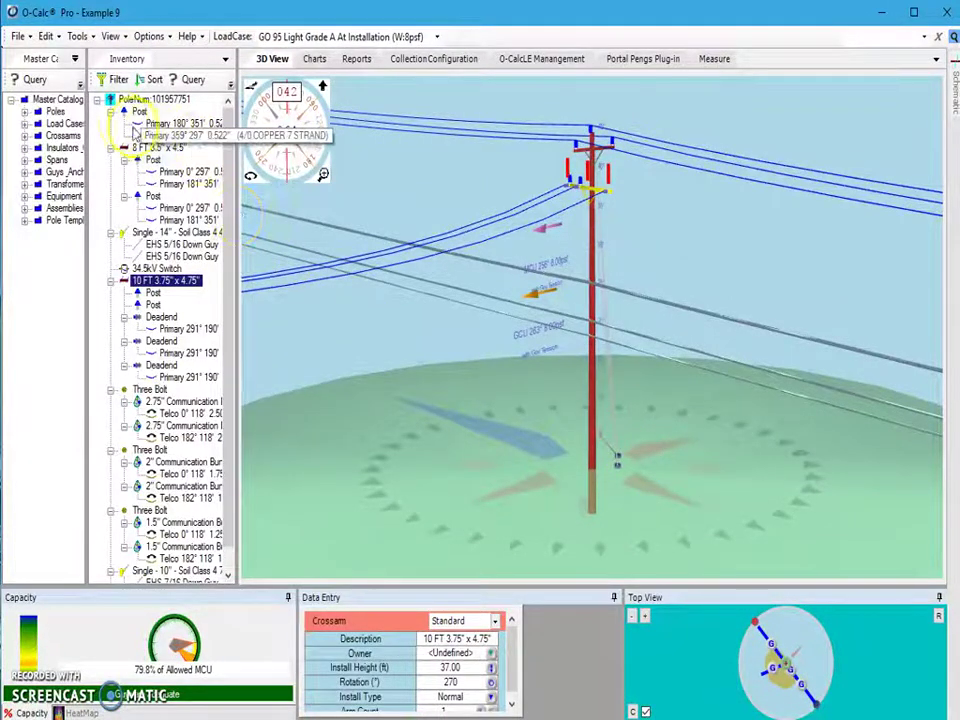
pyautogui.click(47, 40)
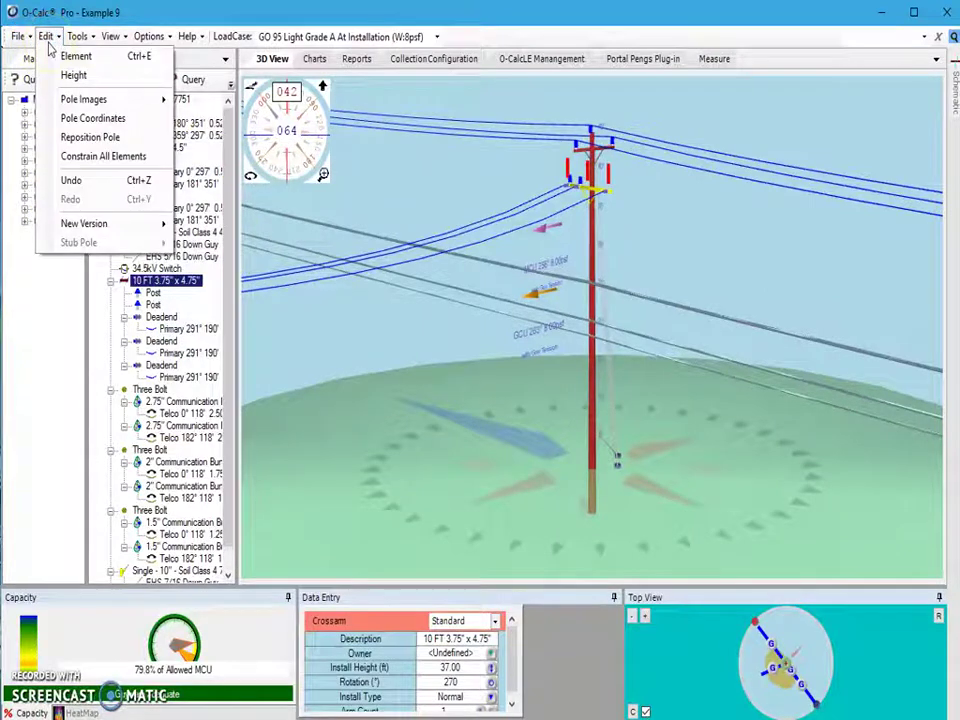
pyautogui.moveTo(82, 101)
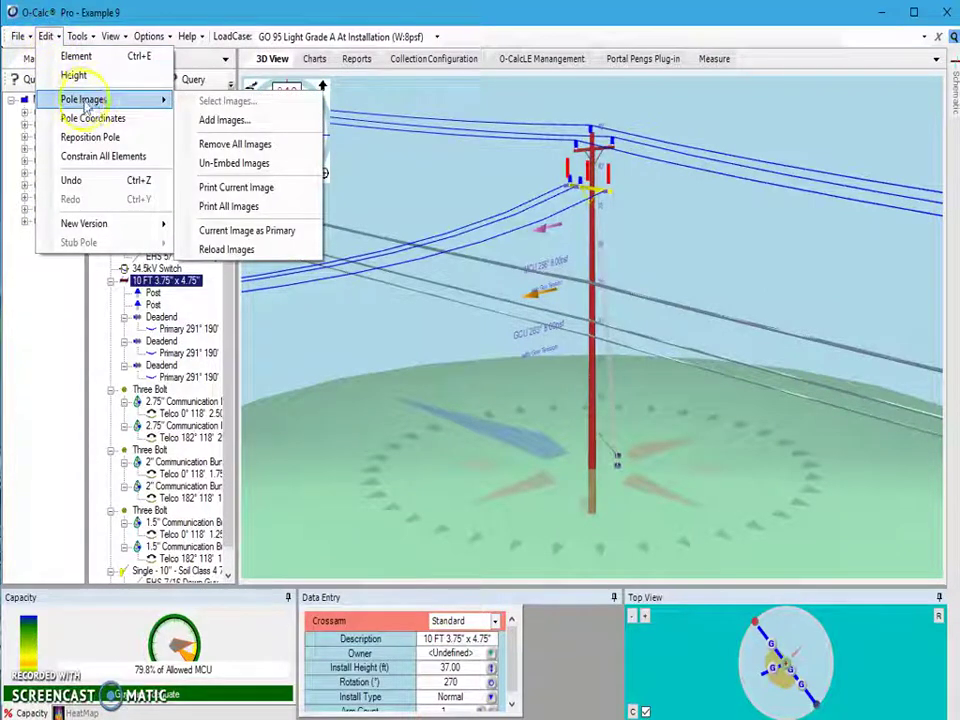
pyautogui.click(224, 120)
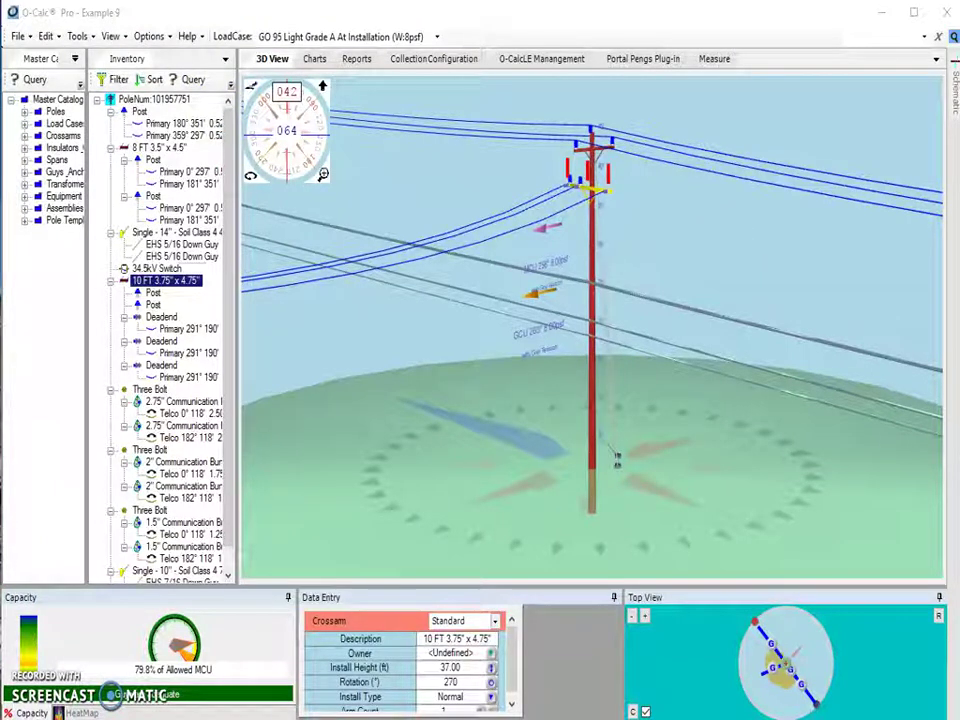
pyautogui.moveTo(959, 40); pyautogui.dragTo(587, 135)
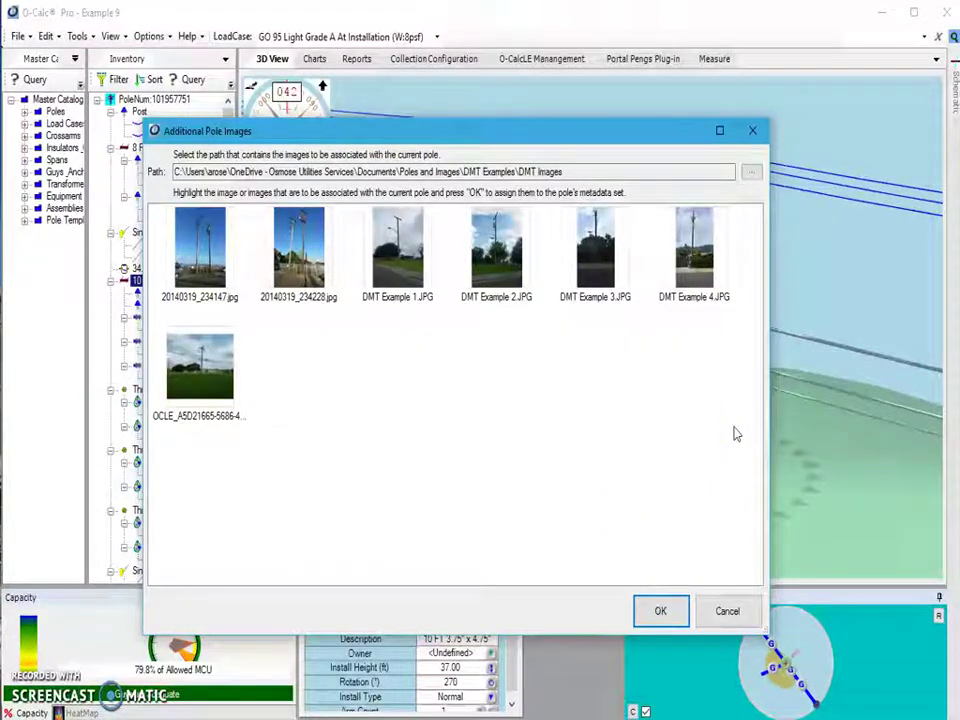
pyautogui.click(627, 370)
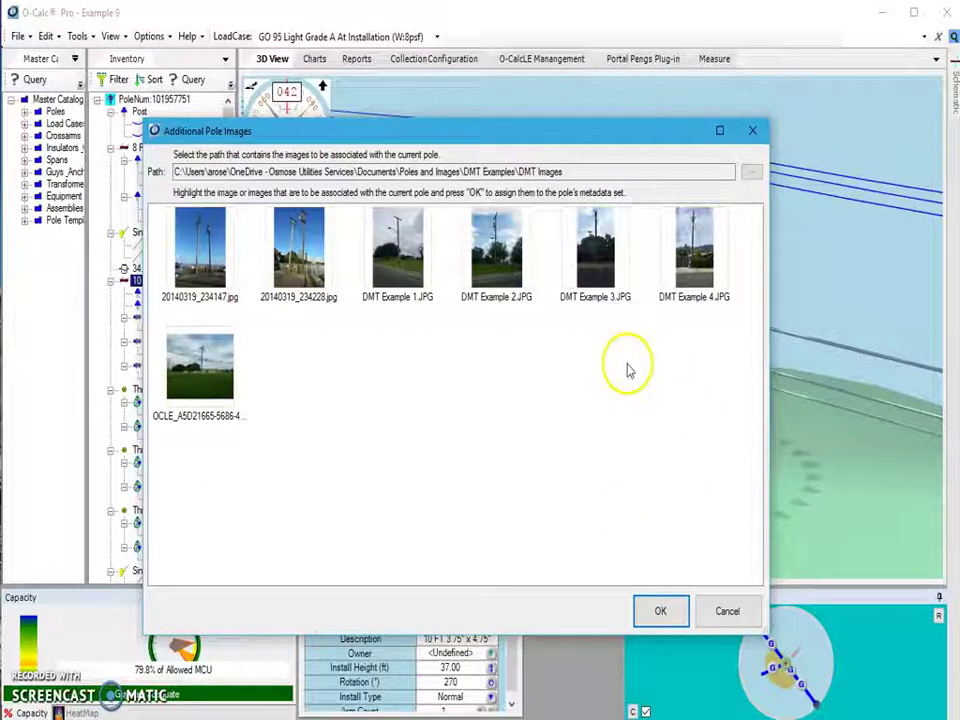
pyautogui.click(743, 616)
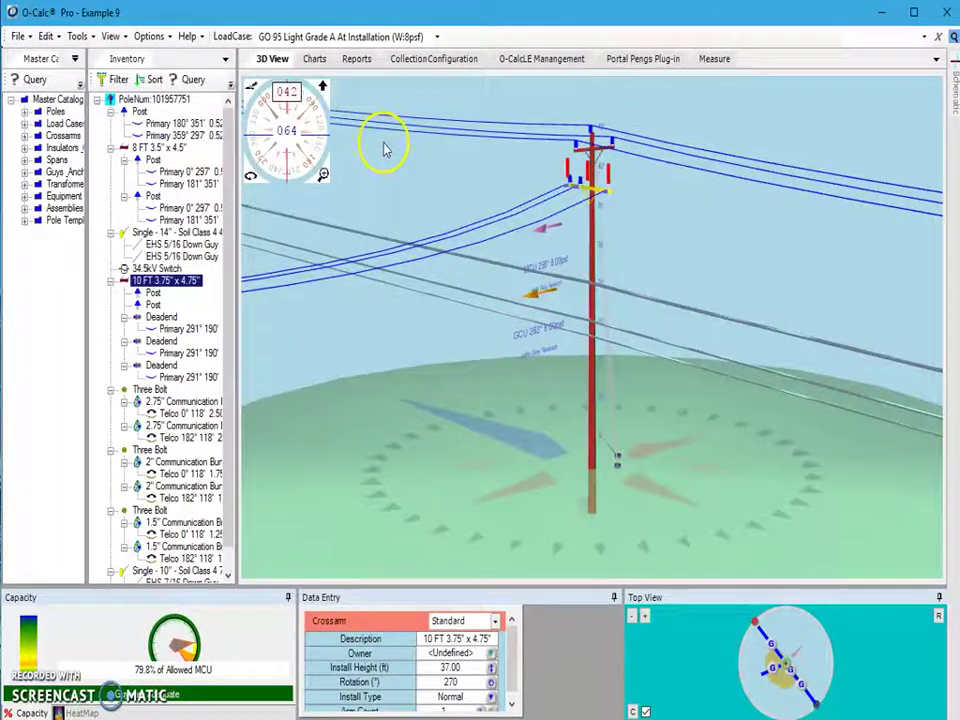
# Step: Browse the pole photos in the Measure tab, return to the first, and dock it beside the 3D View
pyautogui.click(716, 60)
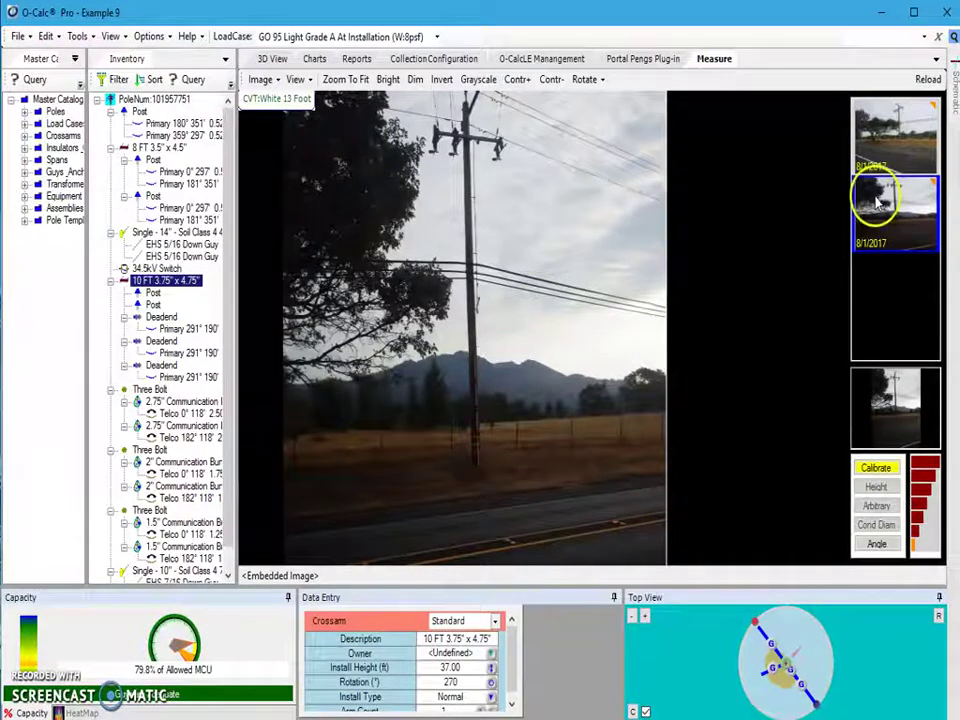
pyautogui.click(879, 139)
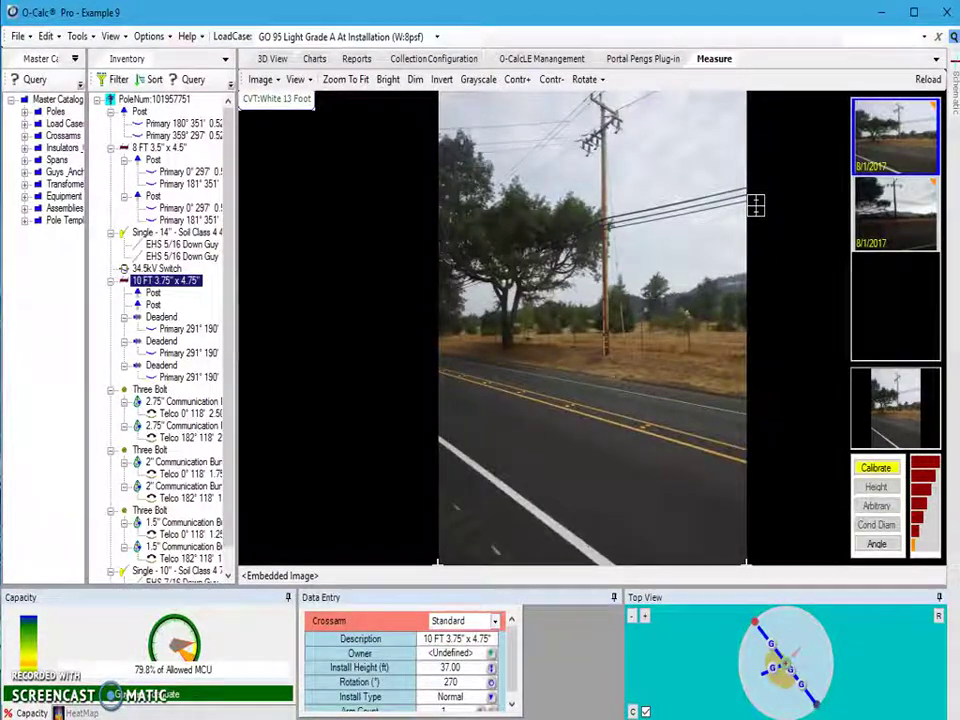
pyautogui.click(899, 232)
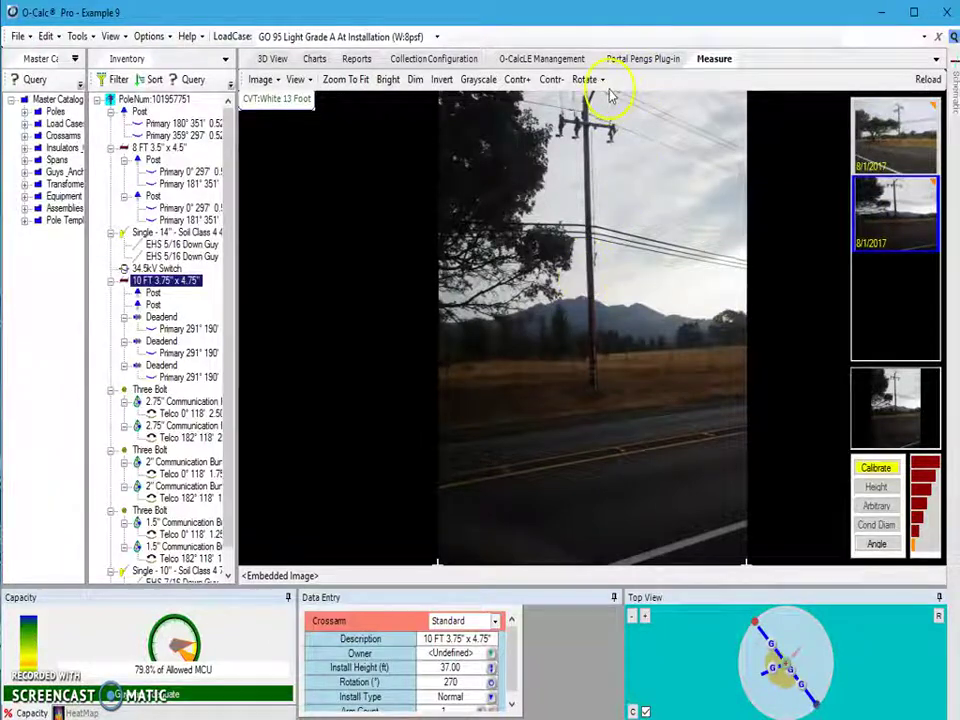
pyautogui.click(878, 140)
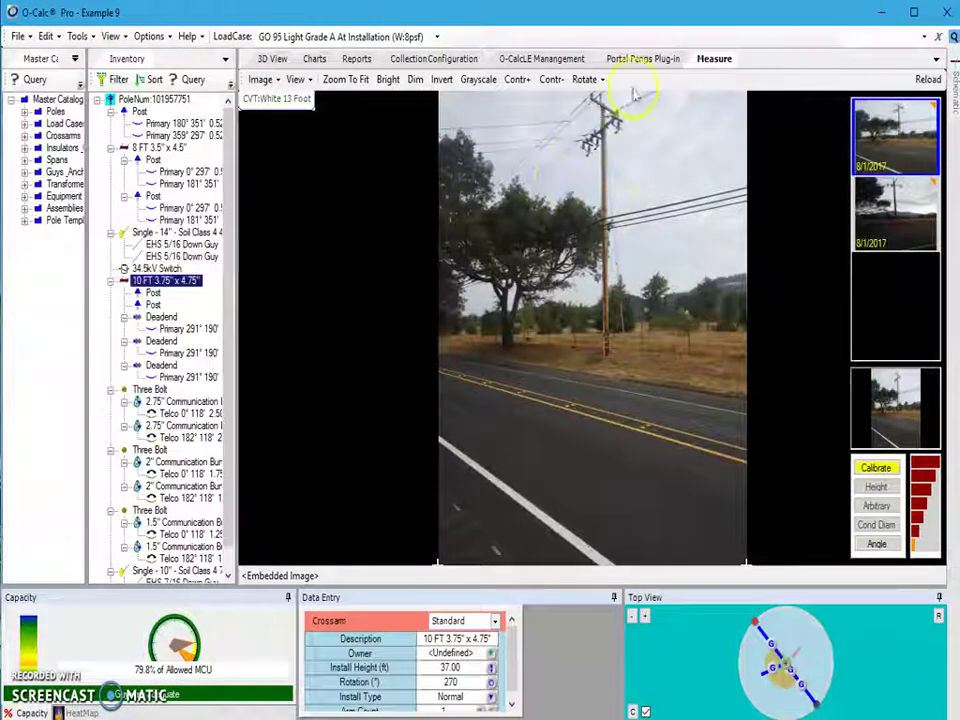
pyautogui.moveTo(714, 63); pyautogui.dragTo(615, 317)
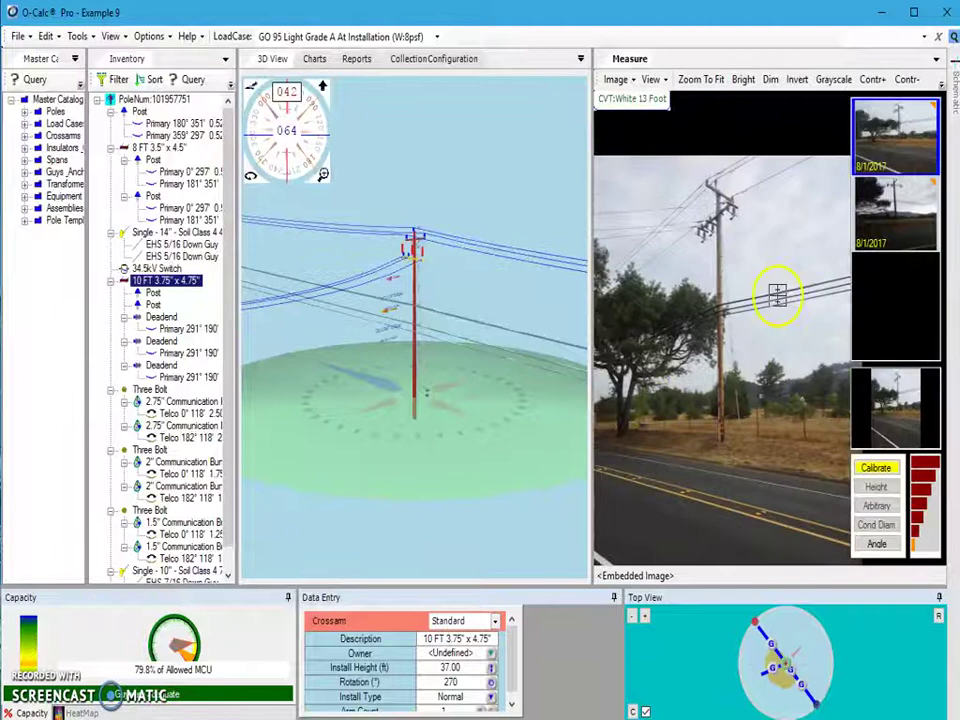
# Step: Rotate the 3D model to match the first pole photo's viewing angle
pyautogui.moveTo(778, 294); pyautogui.dragTo(778, 263)
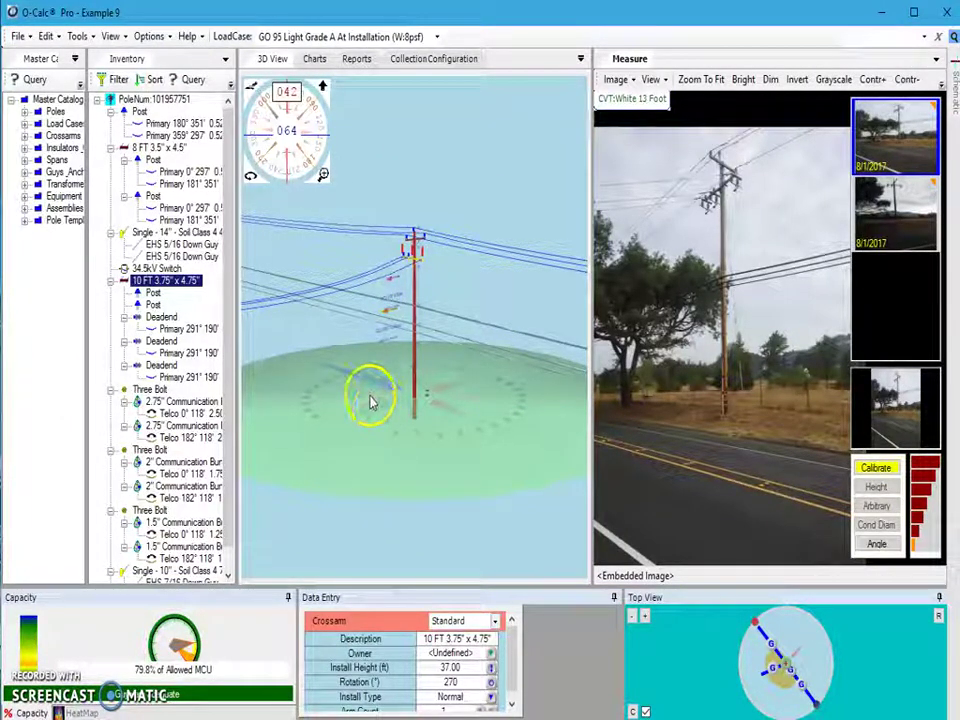
pyautogui.moveTo(373, 407); pyautogui.dragTo(477, 362)
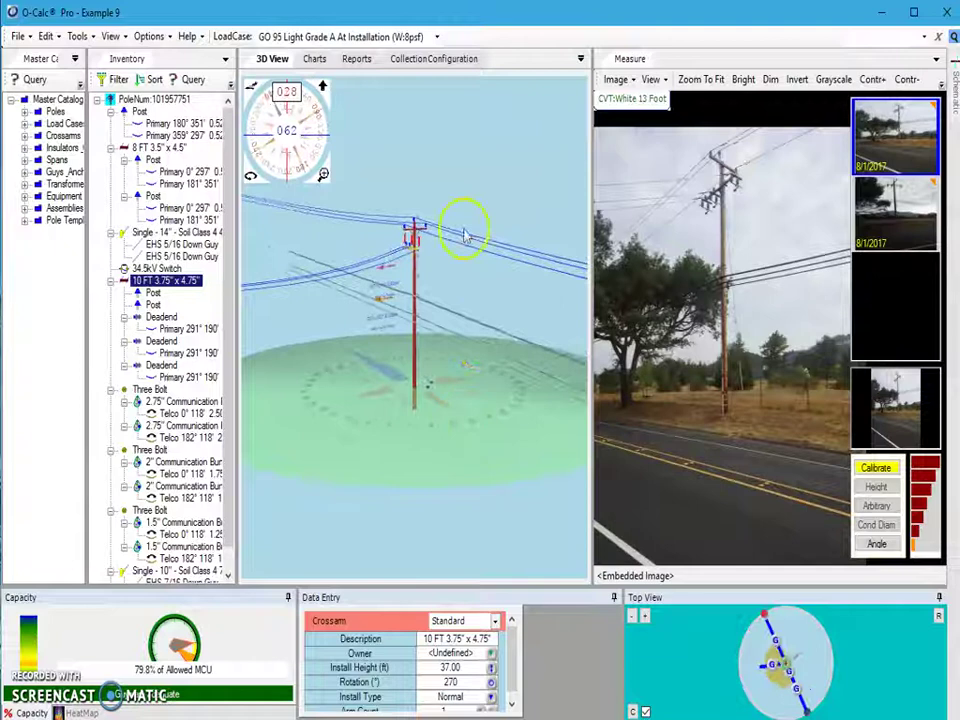
pyautogui.click(767, 204)
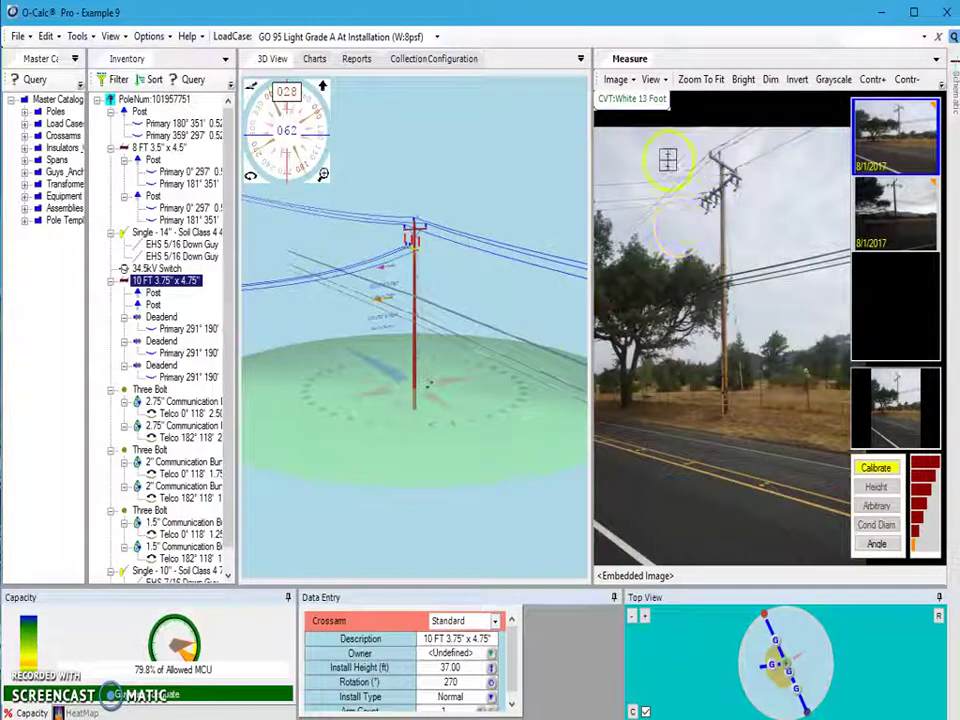
# Step: Start photo calibration and zoom in on the 13-foot measuring stick
pyautogui.click(873, 468)
pyautogui.click(659, 418)
pyautogui.click(737, 442)
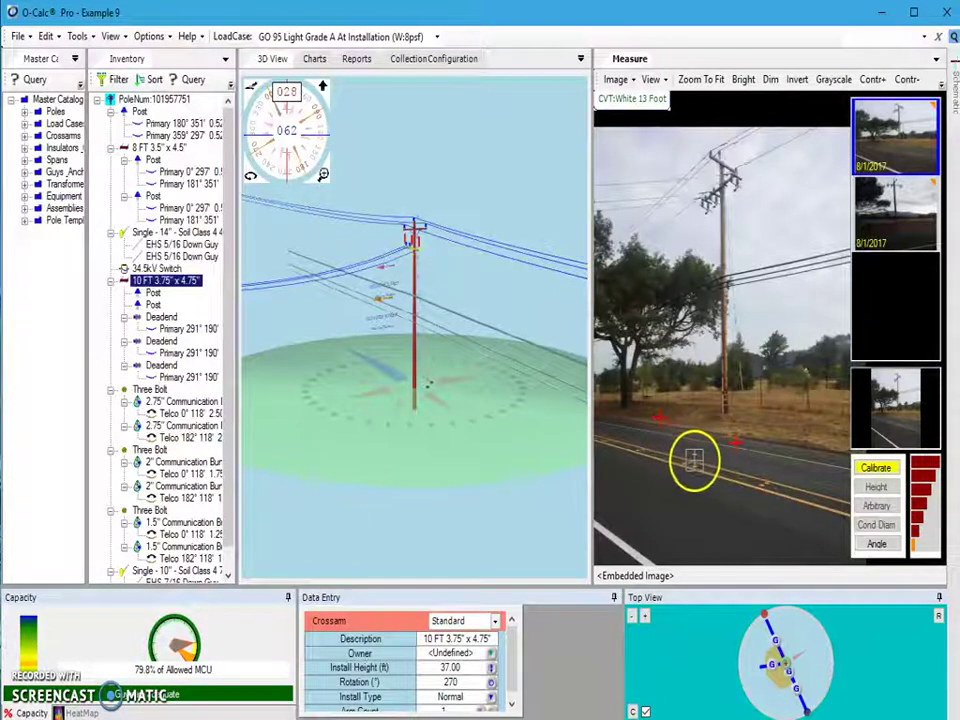
pyautogui.moveTo(672, 438); pyautogui.dragTo(727, 425)
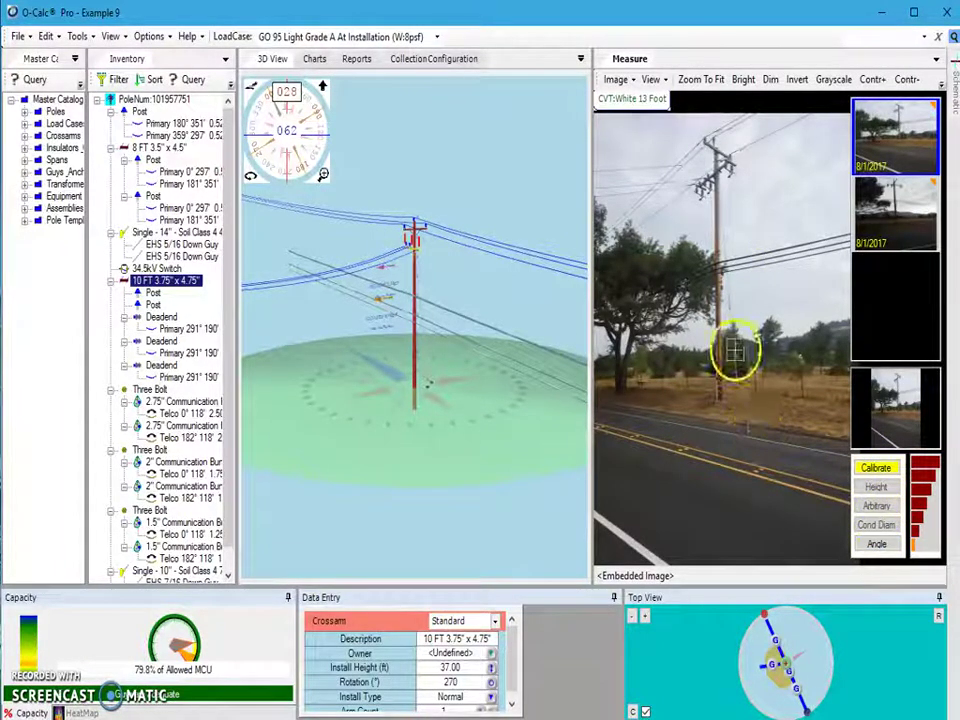
pyautogui.scroll(3, 716, 358)
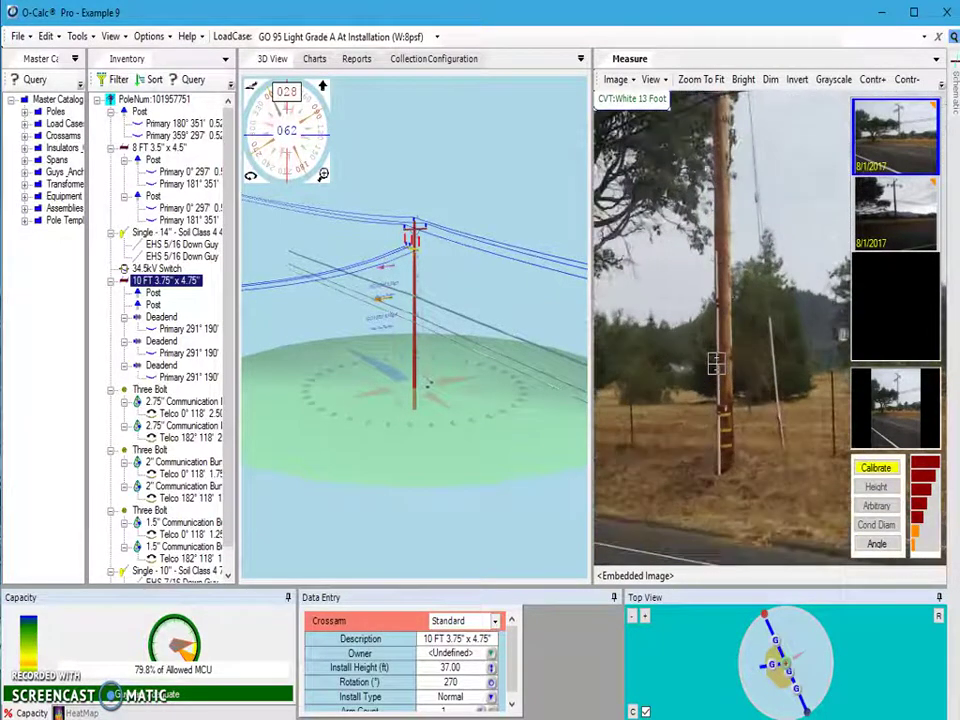
pyautogui.scroll(3, 716, 362)
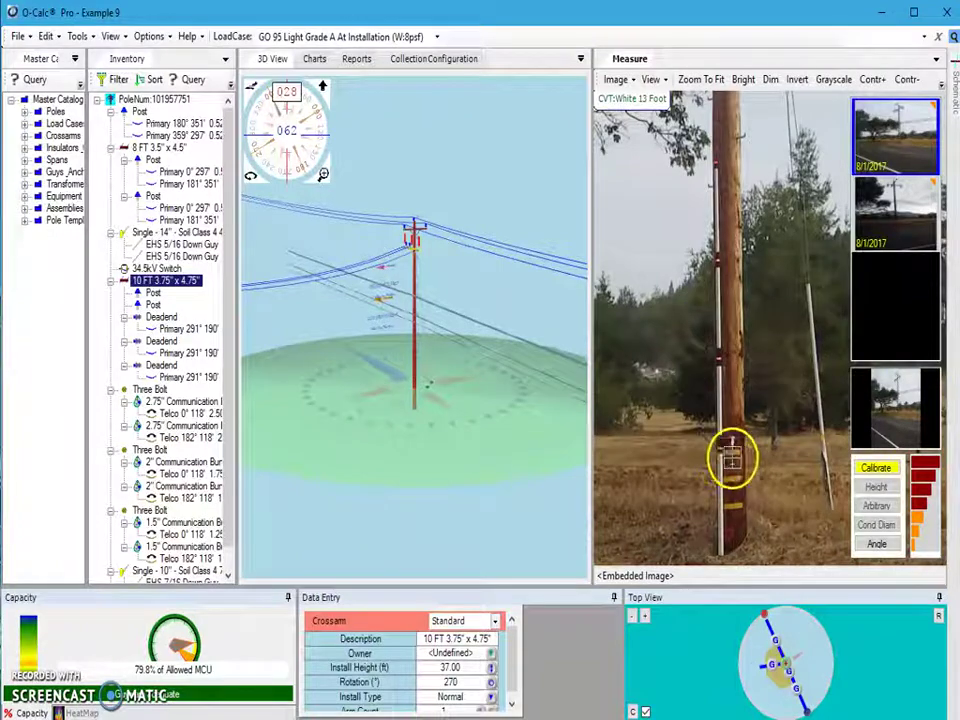
pyautogui.scroll(4, 712, 450)
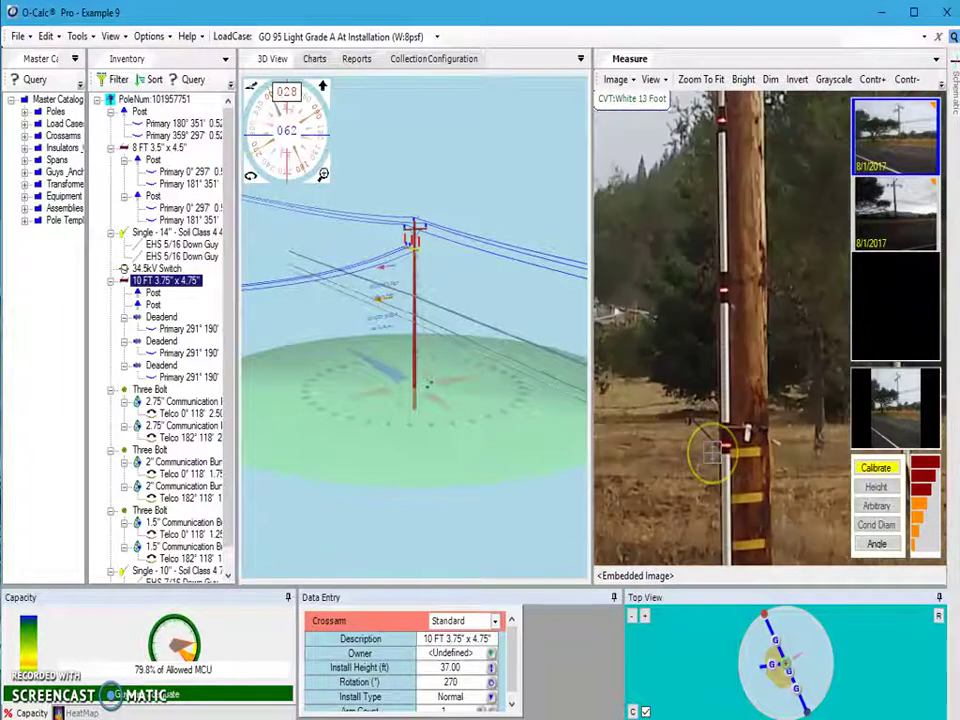
pyautogui.scroll(3, 744, 441)
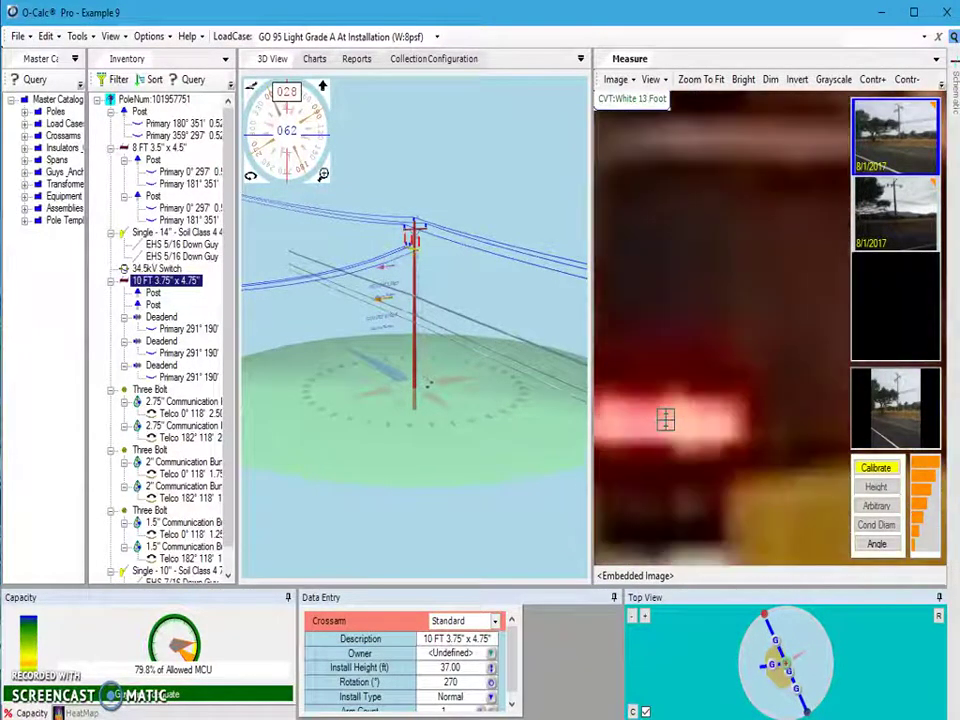
pyautogui.scroll(-2, 665, 420)
pyautogui.scroll(3, 665, 420)
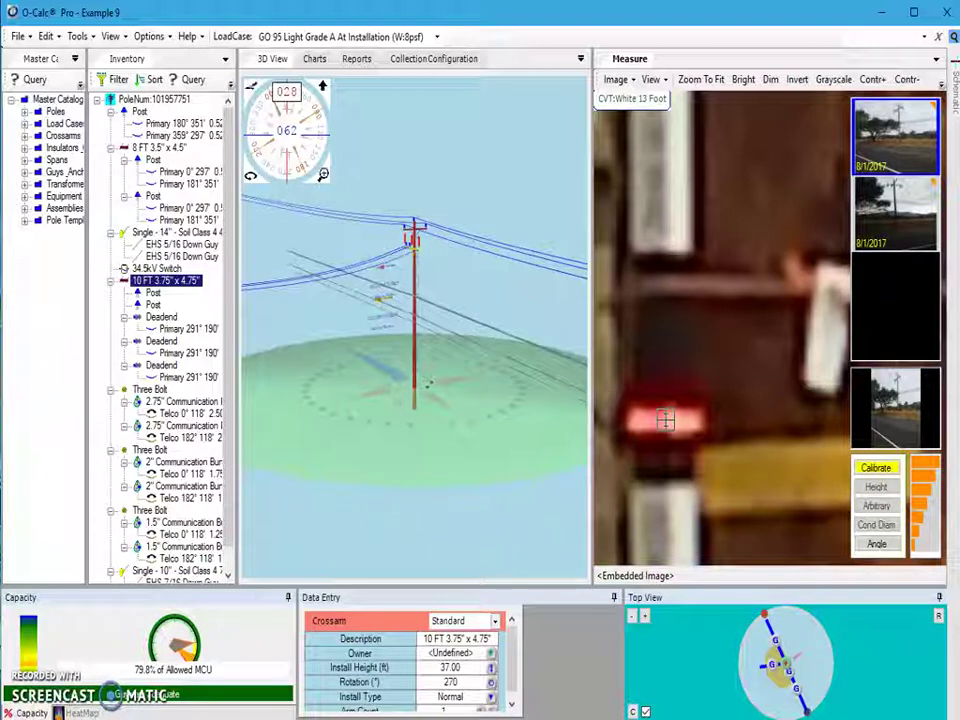
# Step: Mark each red band up the White 13 Foot stick as calibration points
pyautogui.moveTo(665, 420); pyautogui.dragTo(742, 510)
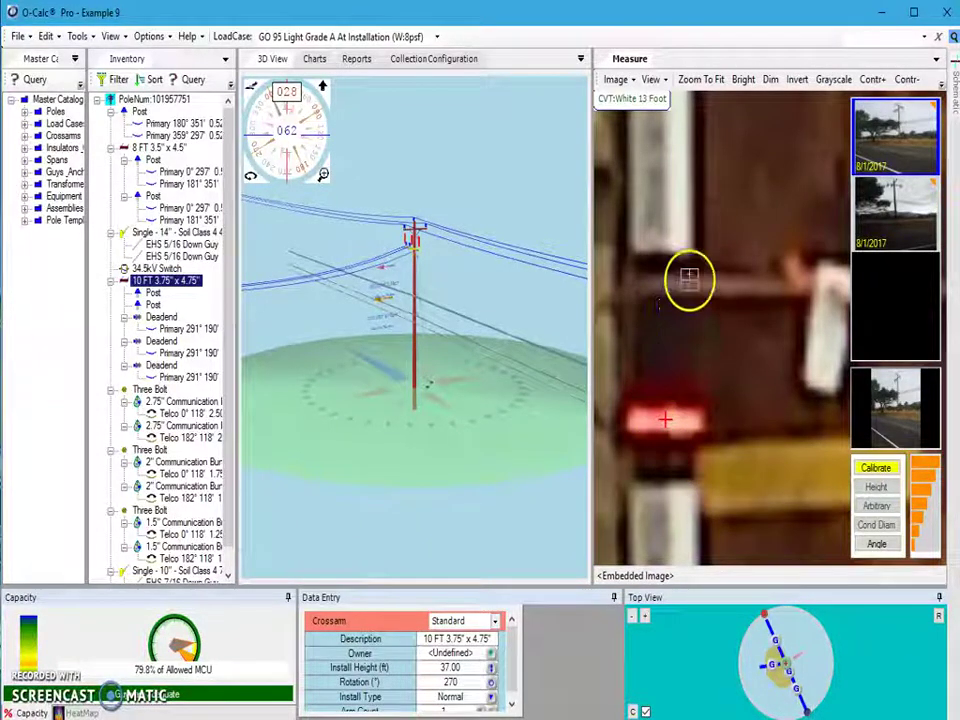
pyautogui.moveTo(688, 219); pyautogui.dragTo(723, 345)
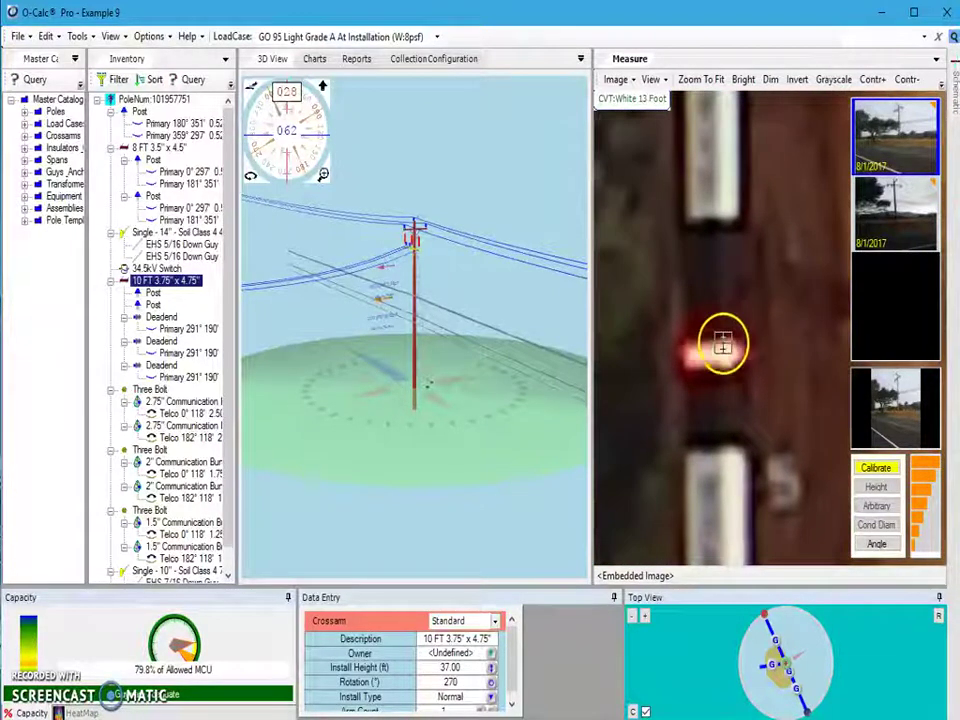
pyautogui.moveTo(724, 199)
pyautogui.mouseDown()
pyautogui.moveTo(720, 233)
pyautogui.moveTo(711, 206)
pyautogui.moveTo(722, 401)
pyautogui.moveTo(711, 184)
pyautogui.moveTo(700, 235)
pyautogui.moveTo(701, 390)
pyautogui.mouseUp()
pyautogui.click(685, 347)
pyautogui.moveTo(706, 196)
pyautogui.mouseDown()
pyautogui.moveTo(703, 523)
pyautogui.moveTo(675, 285)
pyautogui.moveTo(684, 207)
pyautogui.moveTo(711, 237)
pyautogui.mouseUp()
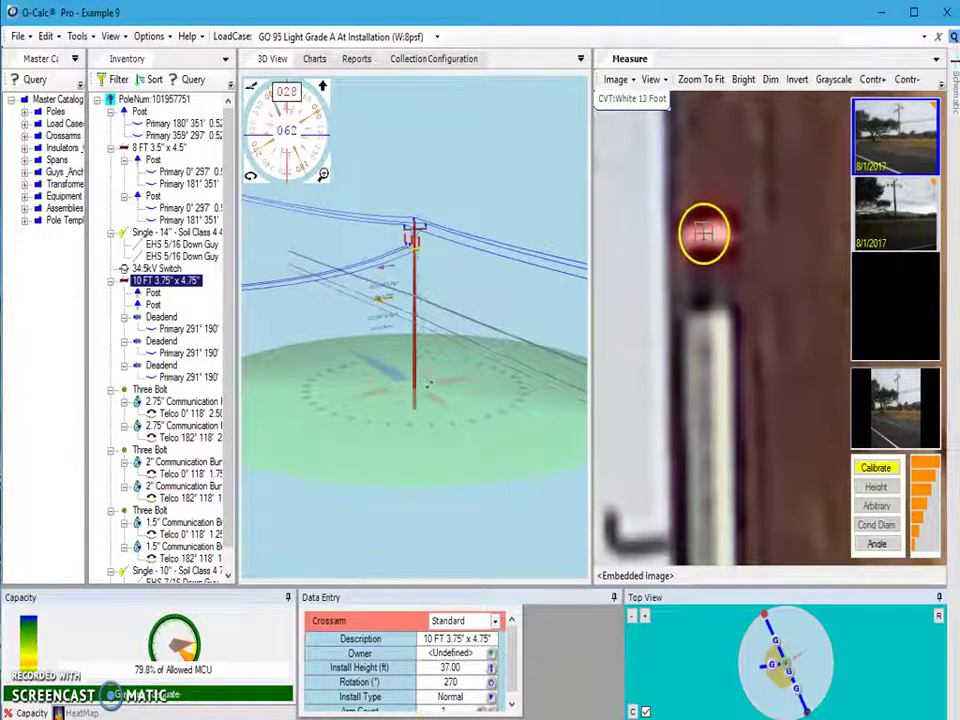
pyautogui.click(704, 234)
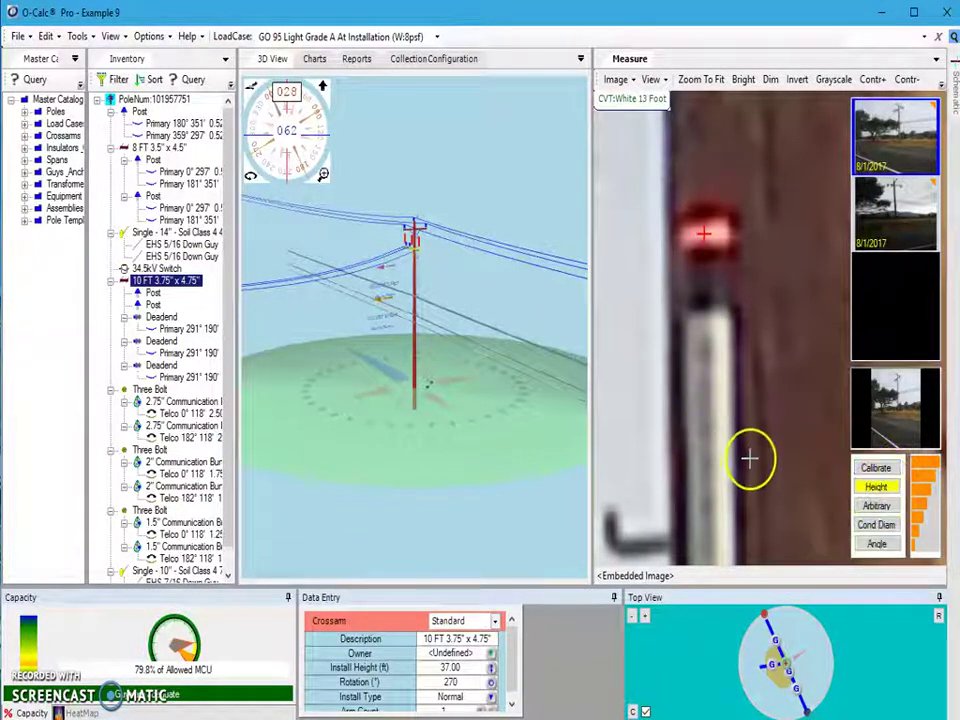
# Step: Set the 10 FT crossarm's install height to the photo-measured 35.98 ft
pyautogui.scroll(-3, 750, 460)
pyautogui.scroll(-2, 750, 460)
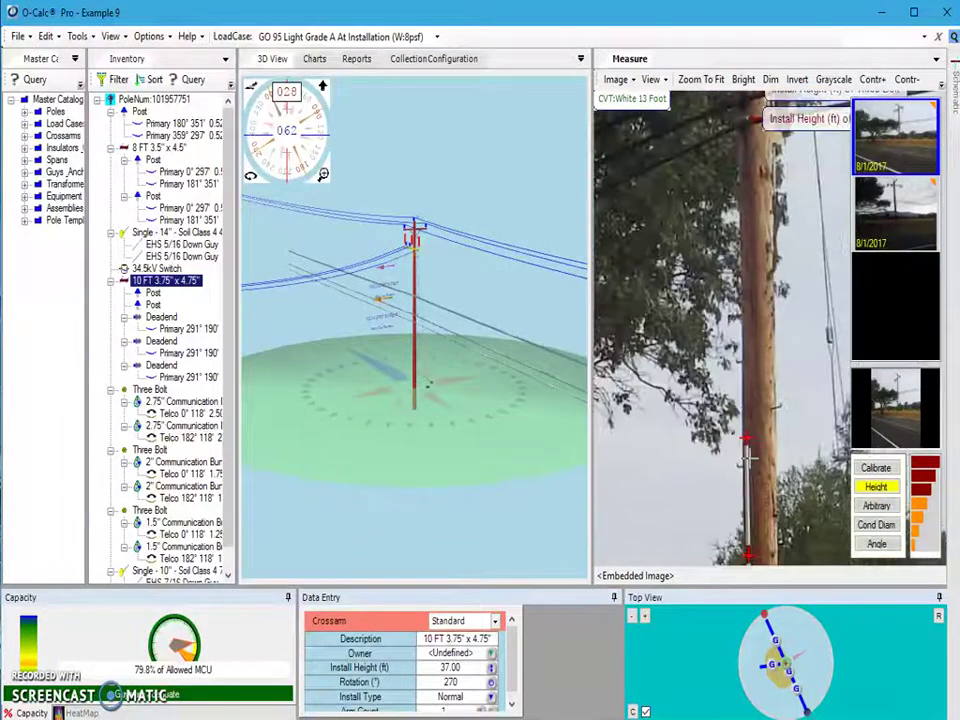
pyautogui.click(752, 475)
pyautogui.moveTo(752, 475); pyautogui.dragTo(663, 283)
pyautogui.click(455, 230)
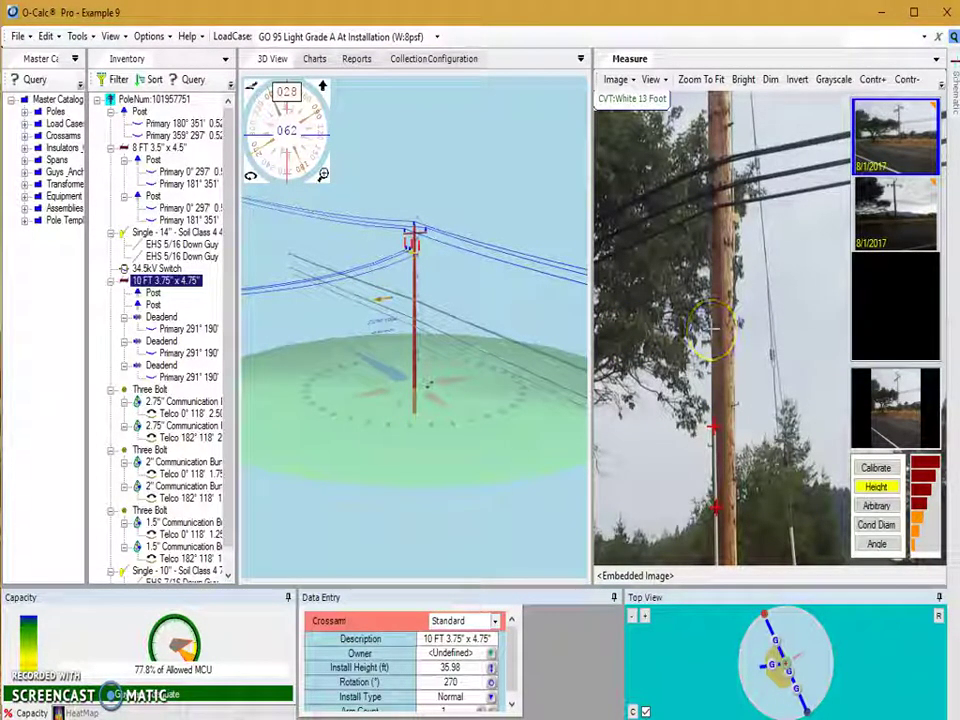
# Step: Probe the modelled pole's height (24.2 ft readout) and select the pole
pyautogui.scroll(-5, 712, 322)
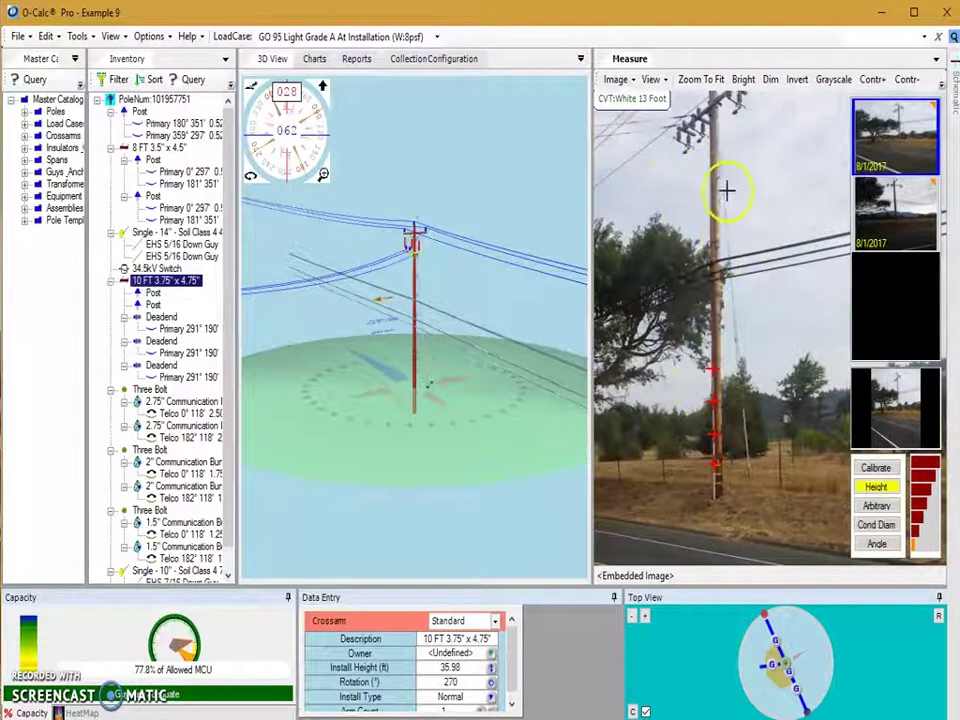
pyautogui.scroll(4, 707, 208)
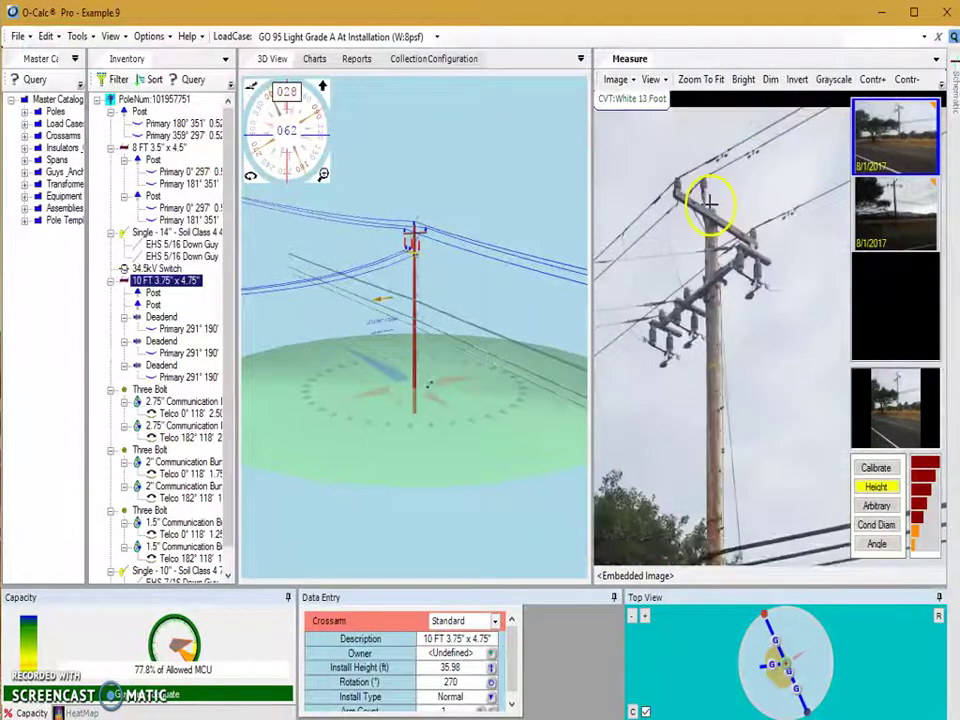
pyautogui.scroll(5, 686, 281)
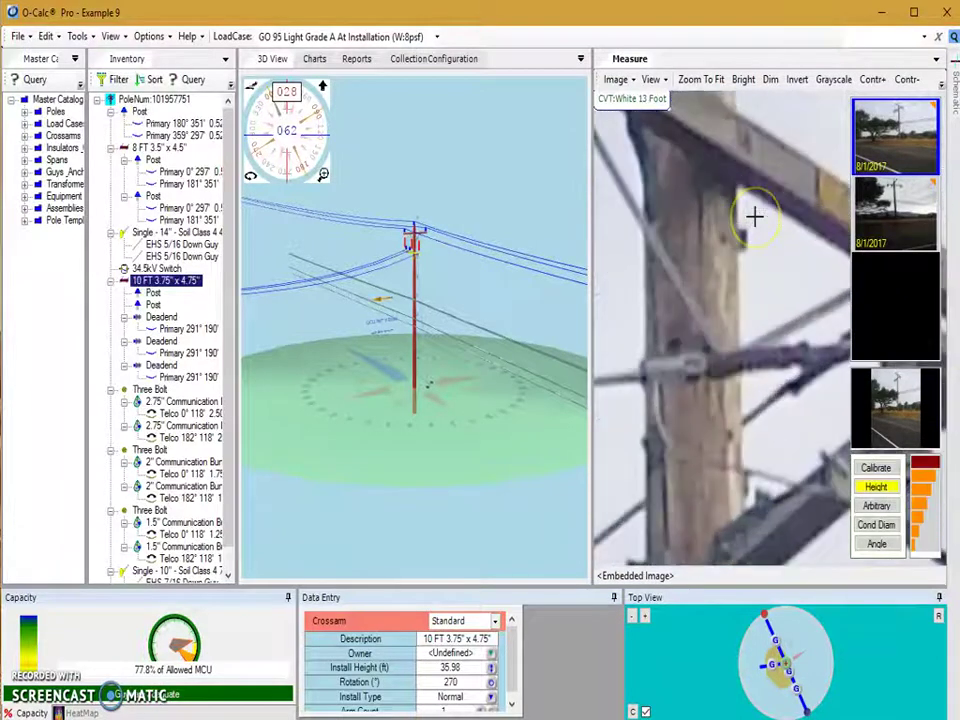
pyautogui.moveTo(750, 308); pyautogui.dragTo(735, 422)
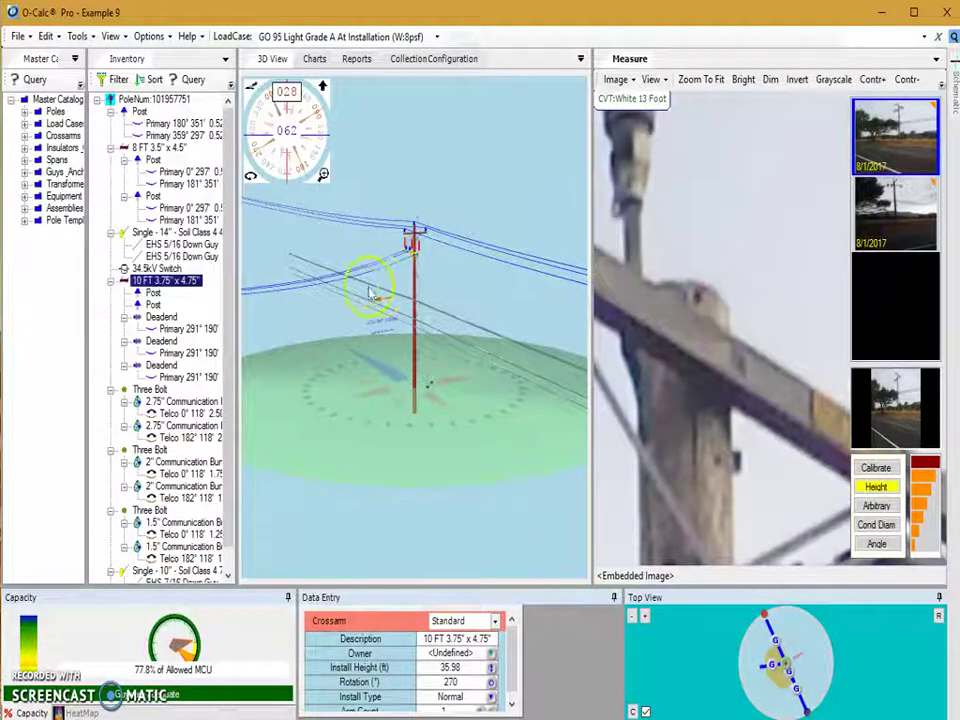
pyautogui.scroll(5, 392, 294)
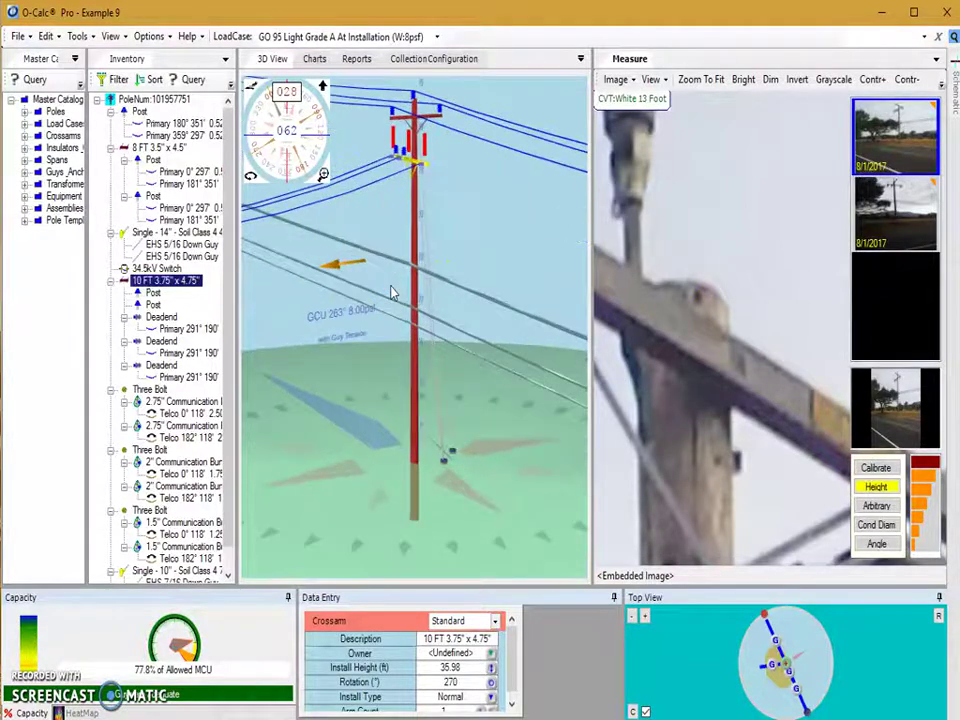
pyautogui.click(412, 222)
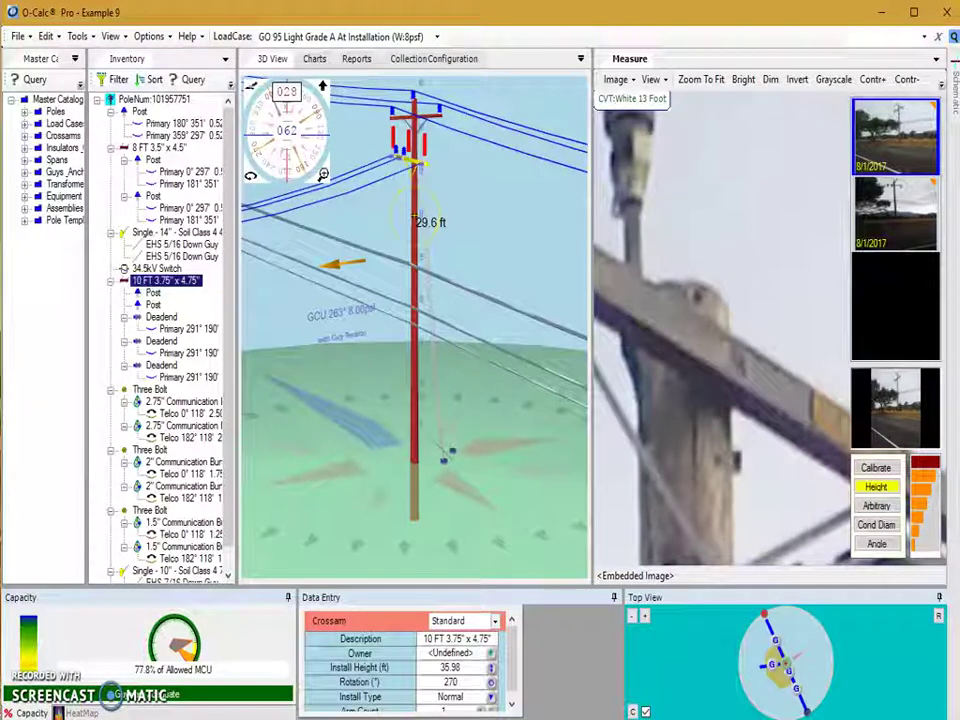
pyautogui.click(417, 224)
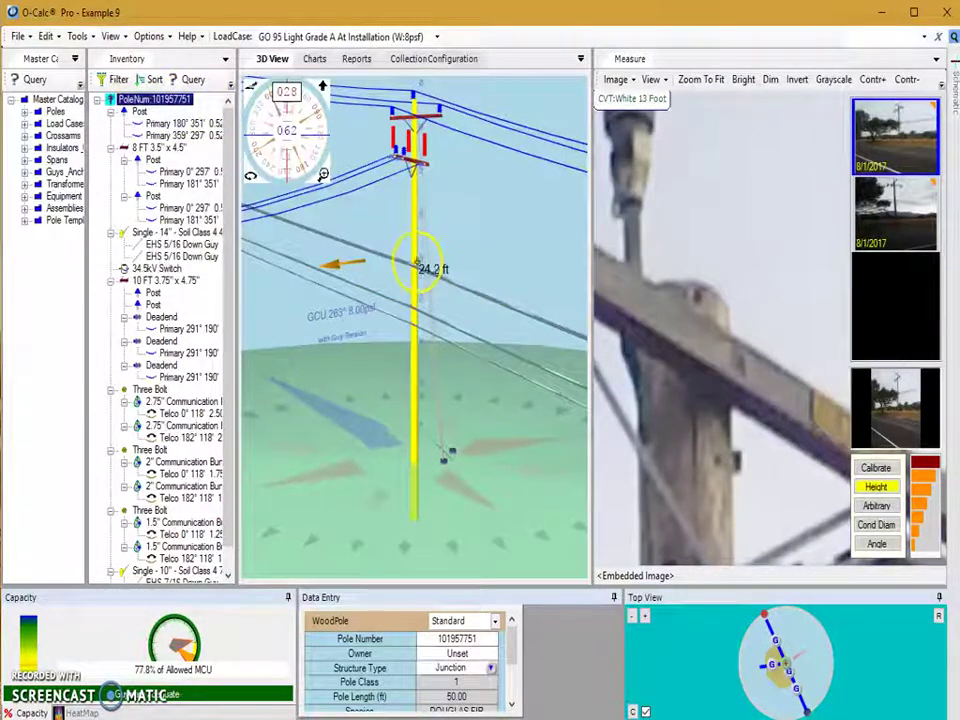
# Step: Apply the photo-measured 5.57 ft as the pole's setting depth, replacing 7.00 ft
pyautogui.click(889, 489)
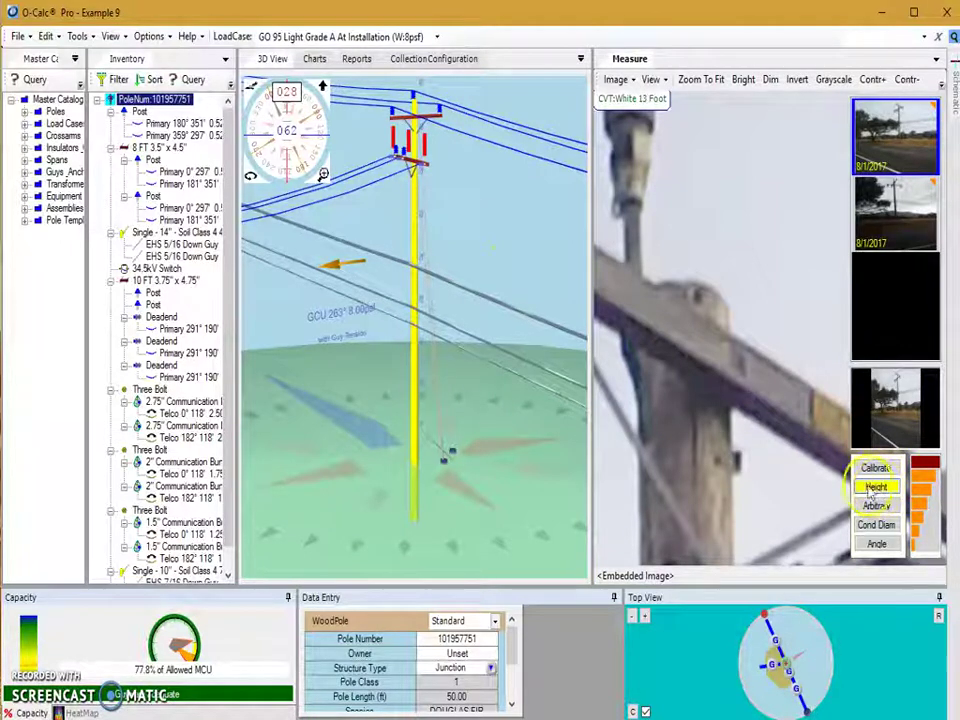
pyautogui.click(685, 280)
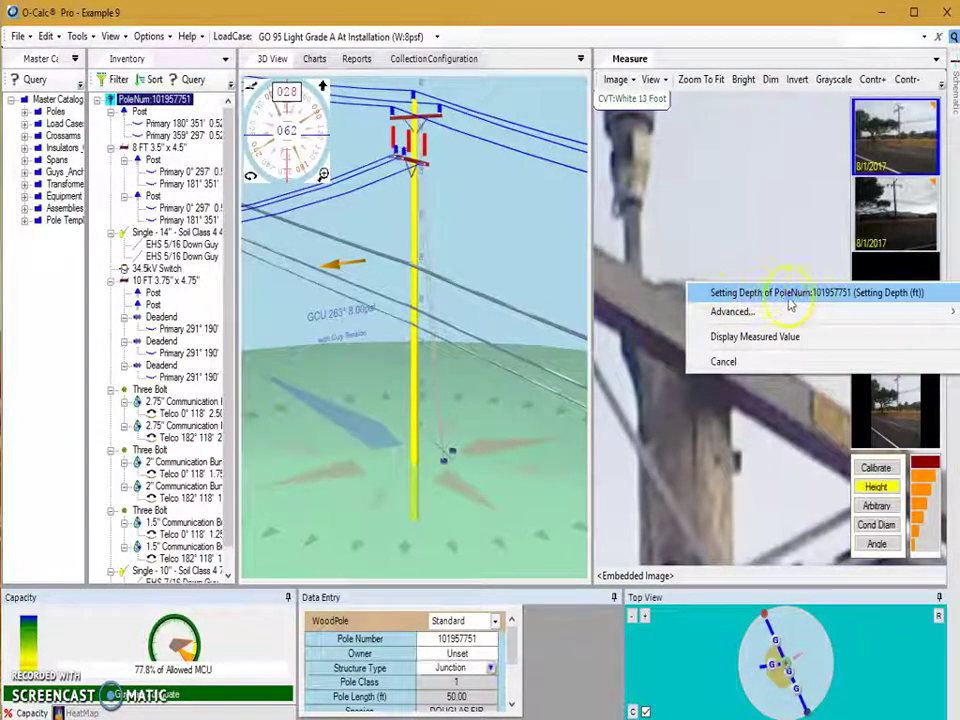
pyautogui.click(743, 363)
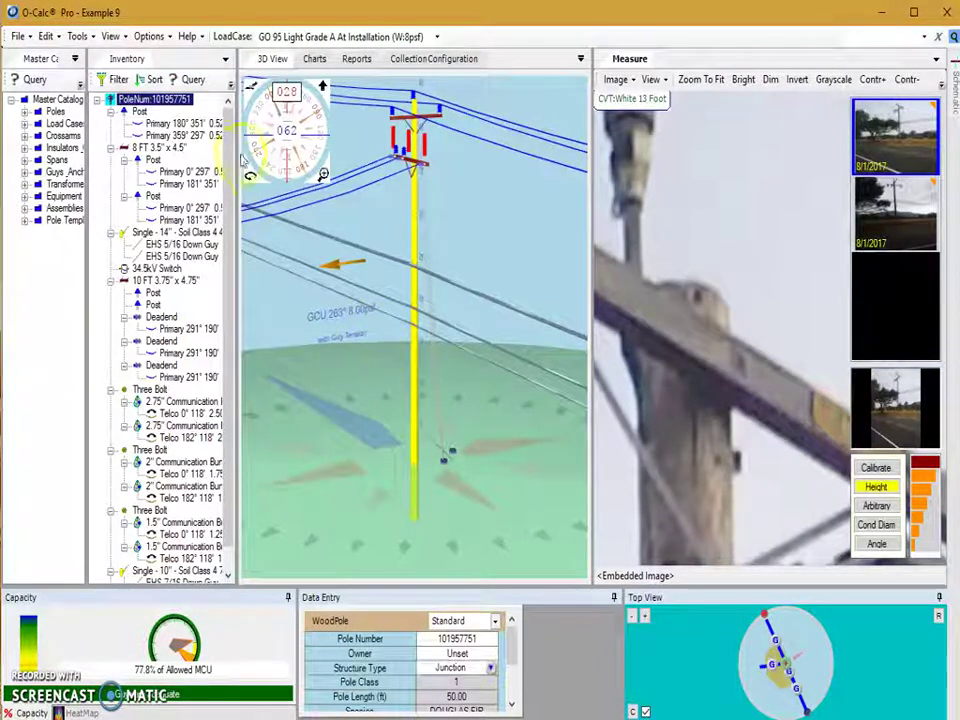
pyautogui.click(511, 705)
pyautogui.click(511, 705)
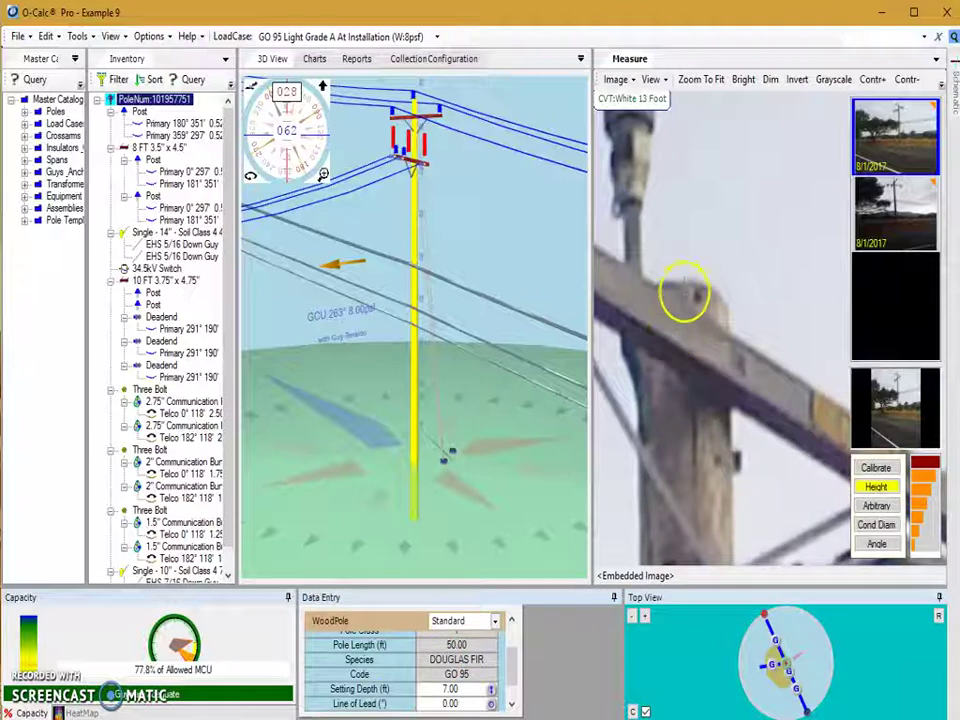
pyautogui.rightClick(685, 284)
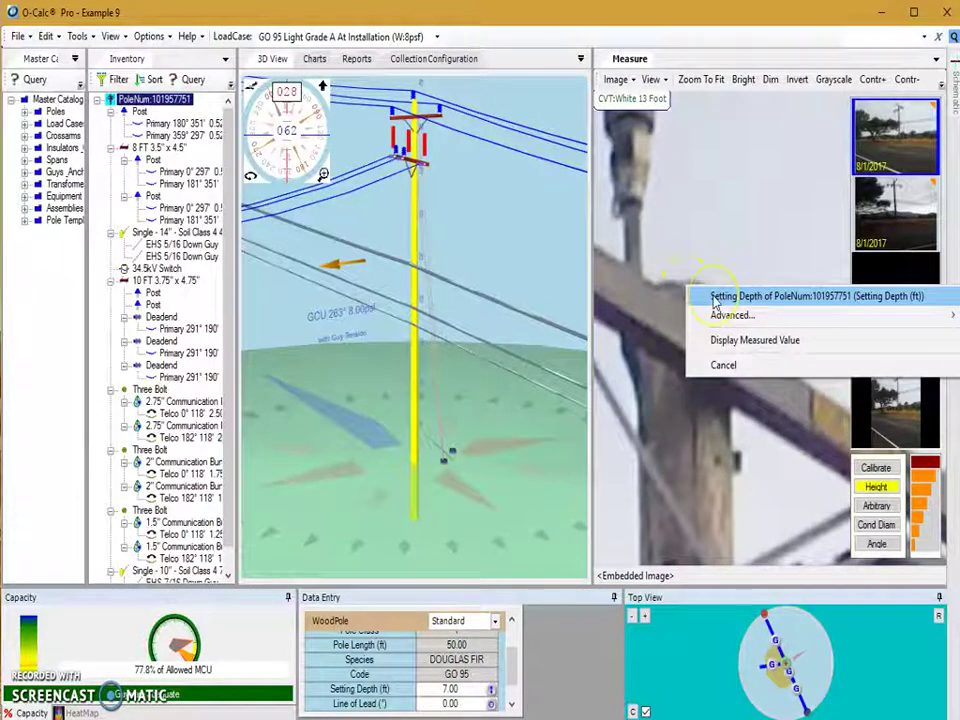
pyautogui.click(714, 298)
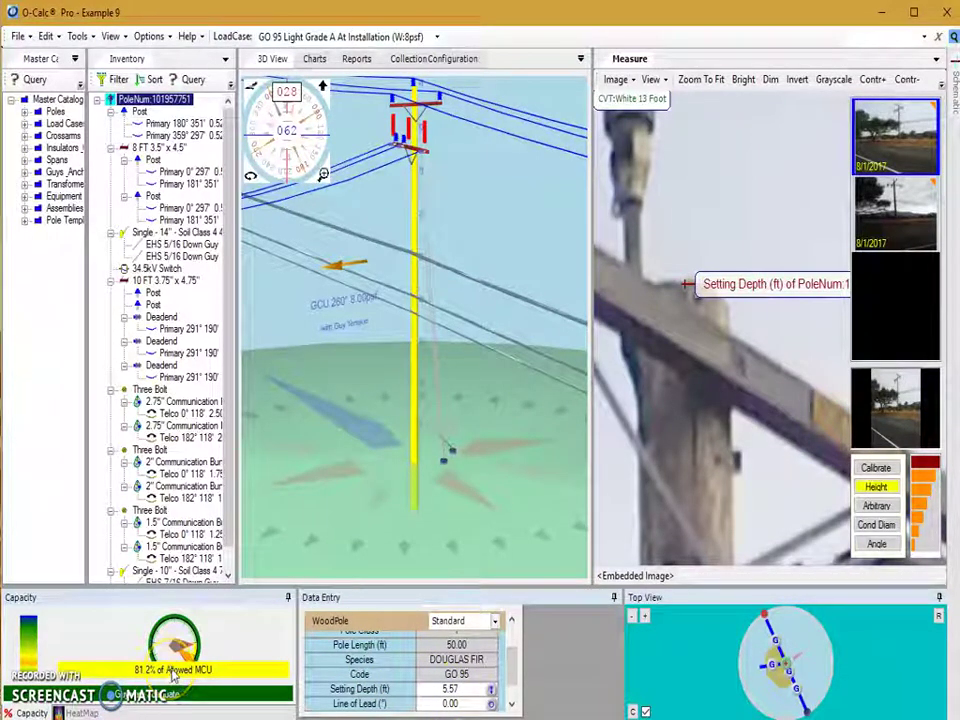
# Step: Zoom and rotate to the pole top and select the upper 8 FT 3.5" x 4.5" crossarm
pyautogui.click(203, 665)
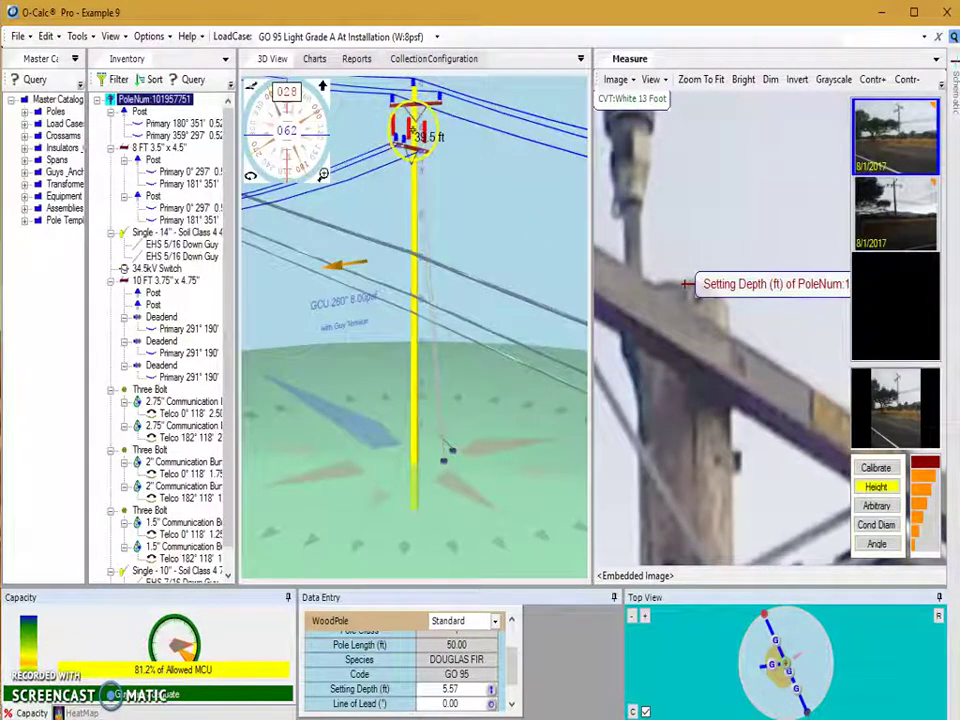
pyautogui.scroll(5, 408, 134)
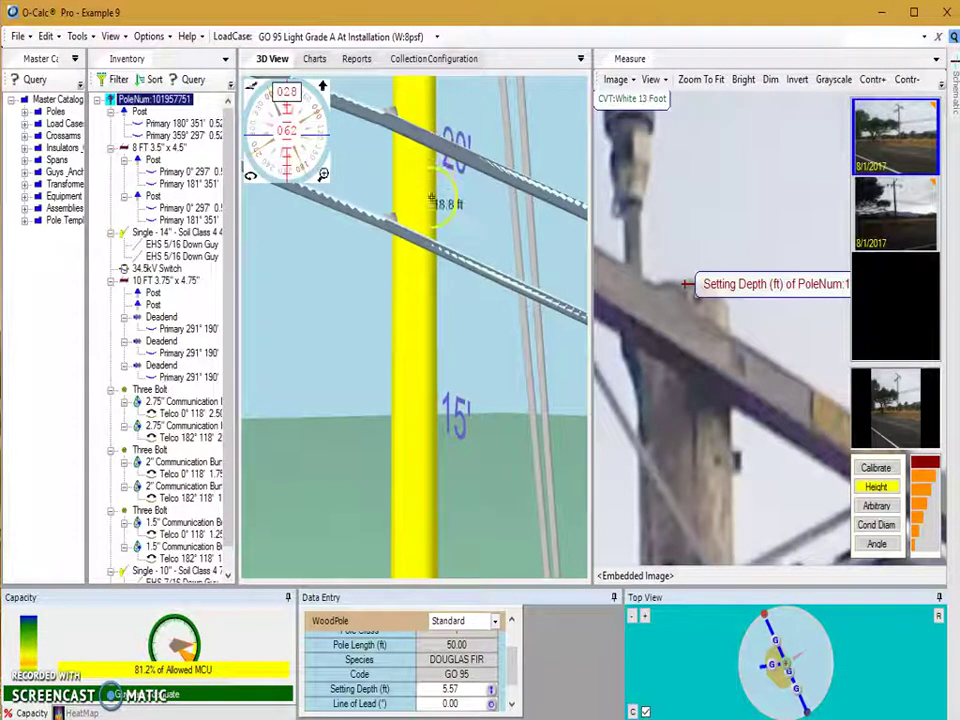
pyautogui.moveTo(467, 130); pyautogui.dragTo(467, 0)
pyautogui.moveTo(464, 300); pyautogui.dragTo(497, 328)
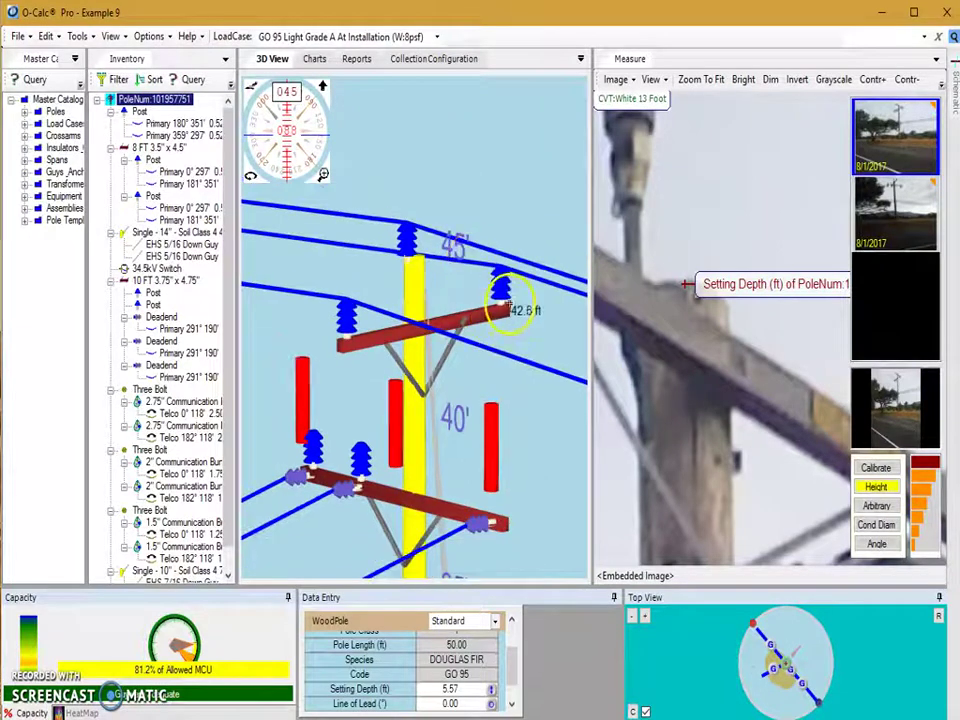
pyautogui.click(505, 318)
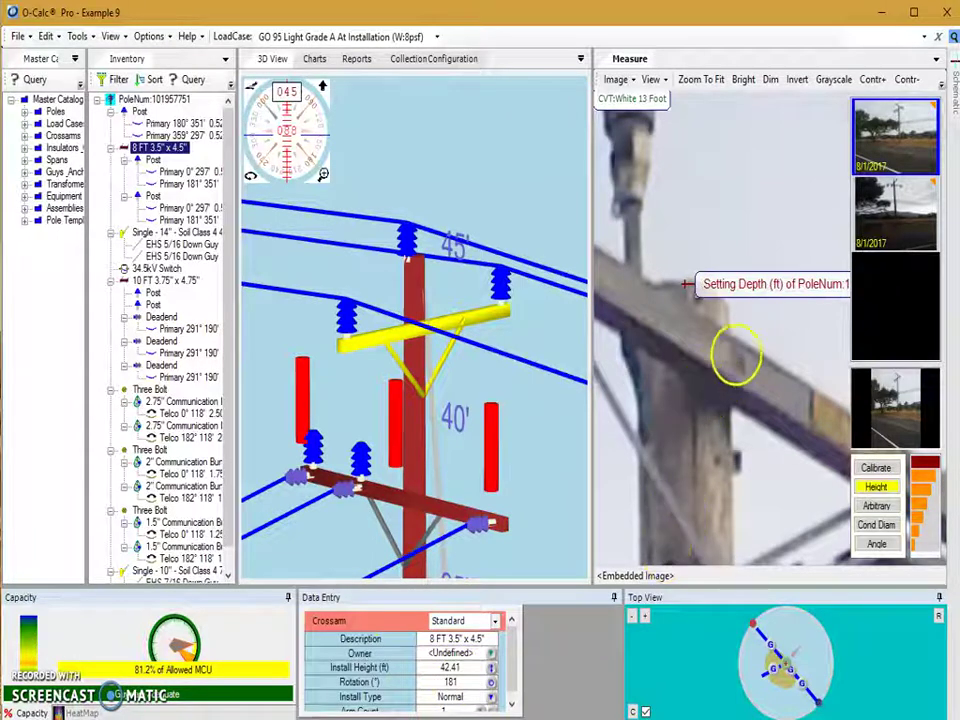
# Step: Set the upper 8 FT 3.5" x 4.5" crossarm's install height to 43.86 ft from the photo
pyautogui.click(736, 362)
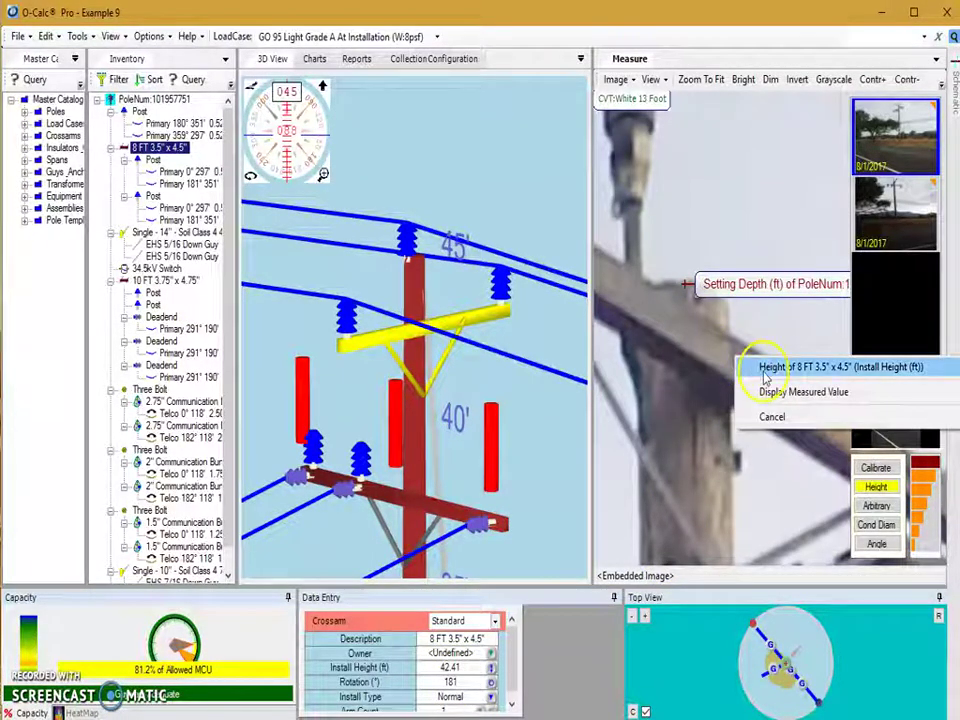
pyautogui.click(758, 367)
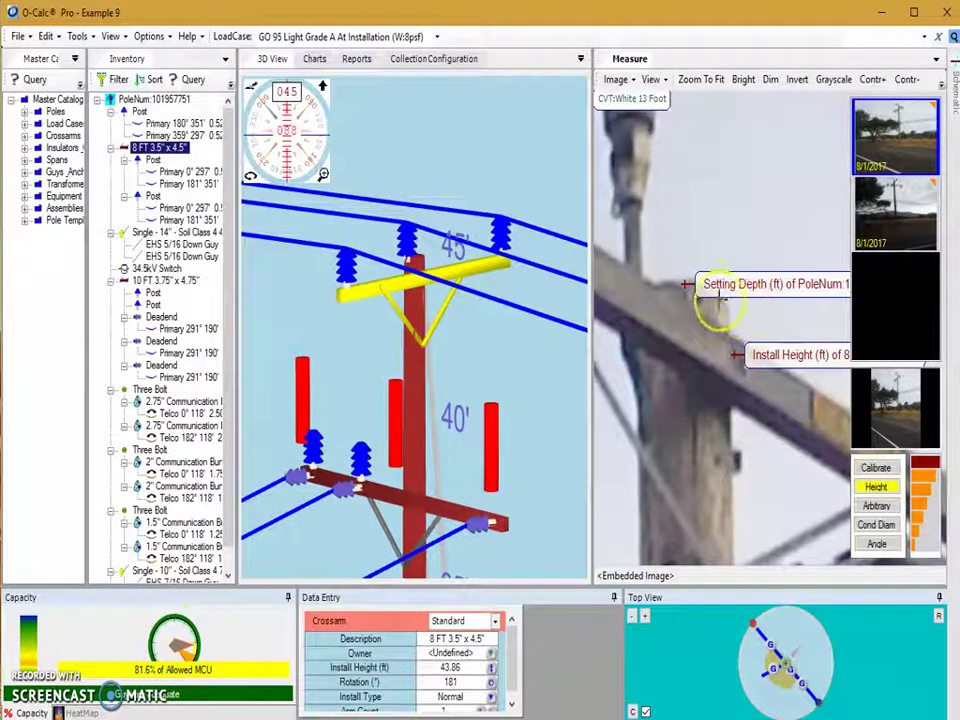
pyautogui.moveTo(706, 455); pyautogui.dragTo(713, 281)
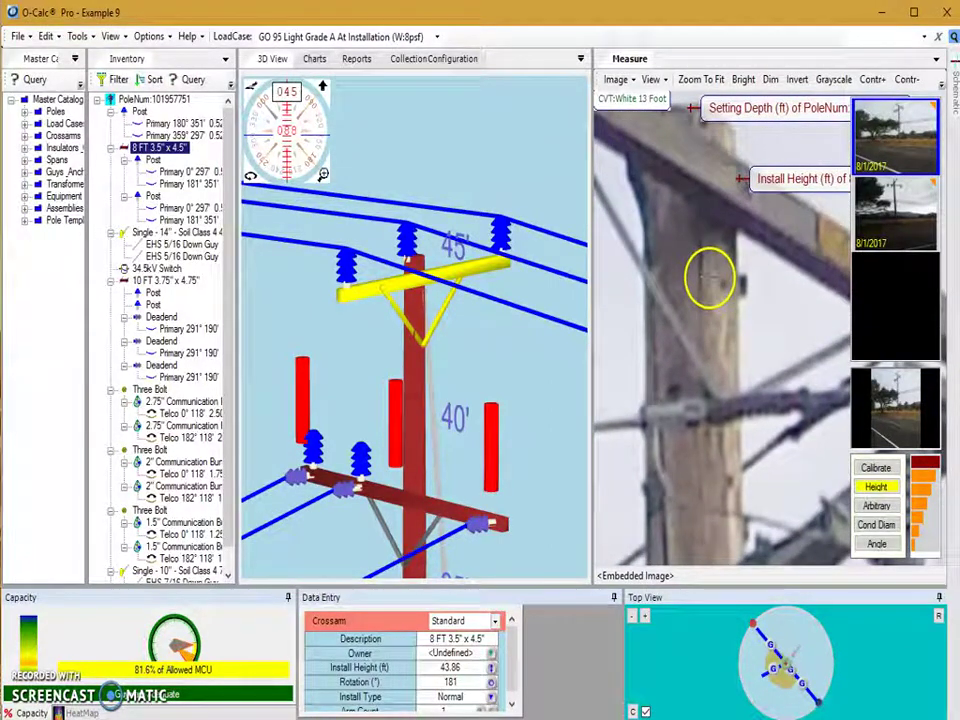
pyautogui.scroll(-5, 705, 395)
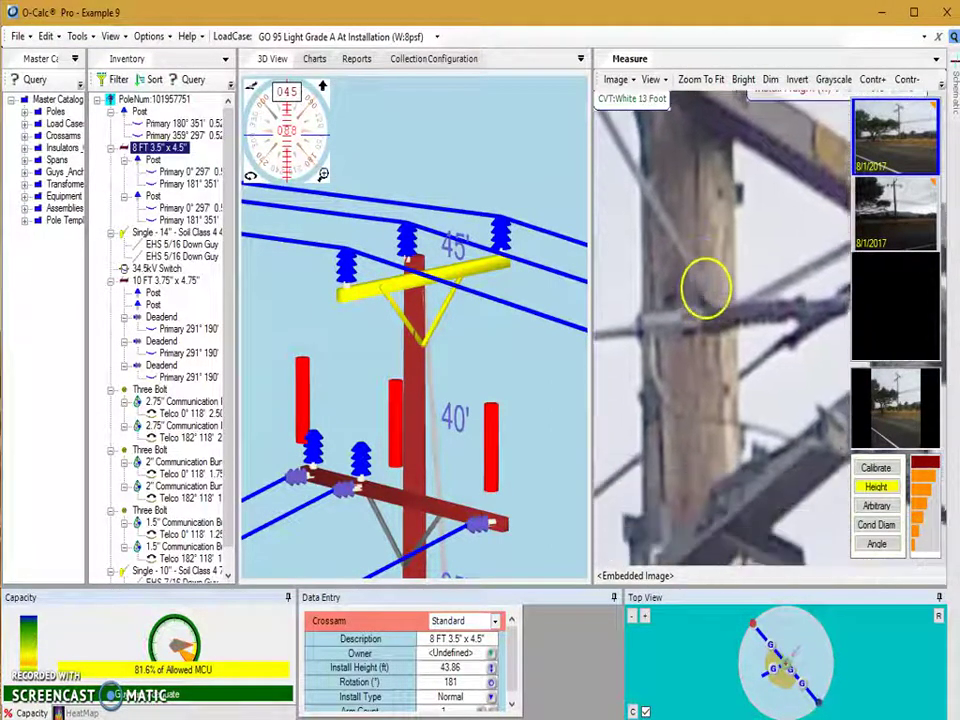
pyautogui.scroll(-2, 698, 262)
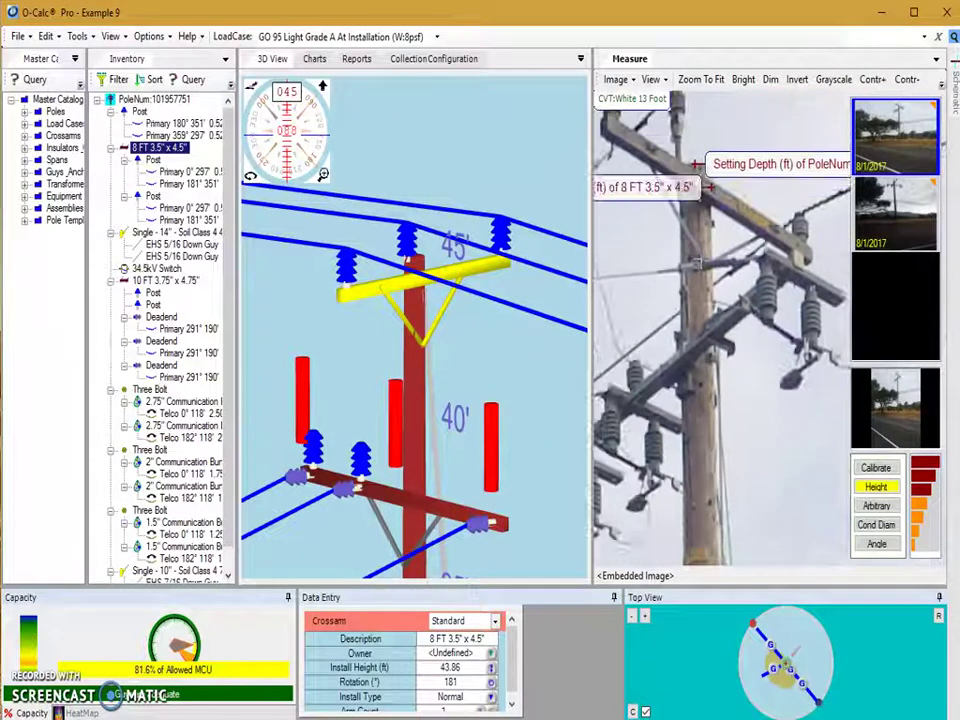
pyautogui.scroll(4, 771, 285)
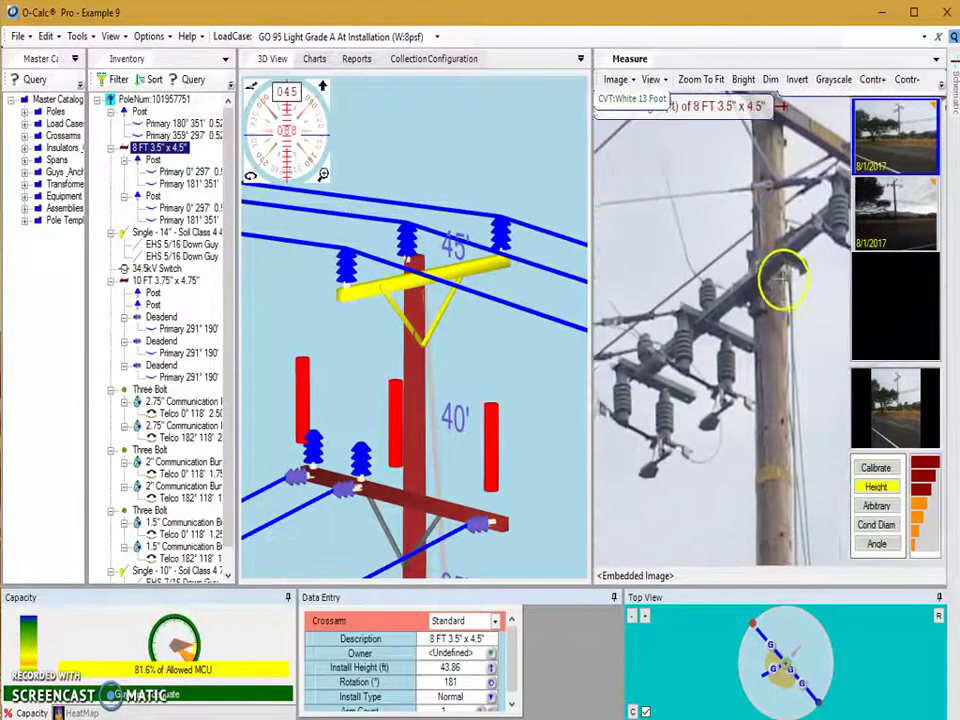
pyautogui.moveTo(778, 333)
pyautogui.mouseDown()
pyautogui.moveTo(754, 364)
pyautogui.moveTo(748, 350)
pyautogui.mouseUp()
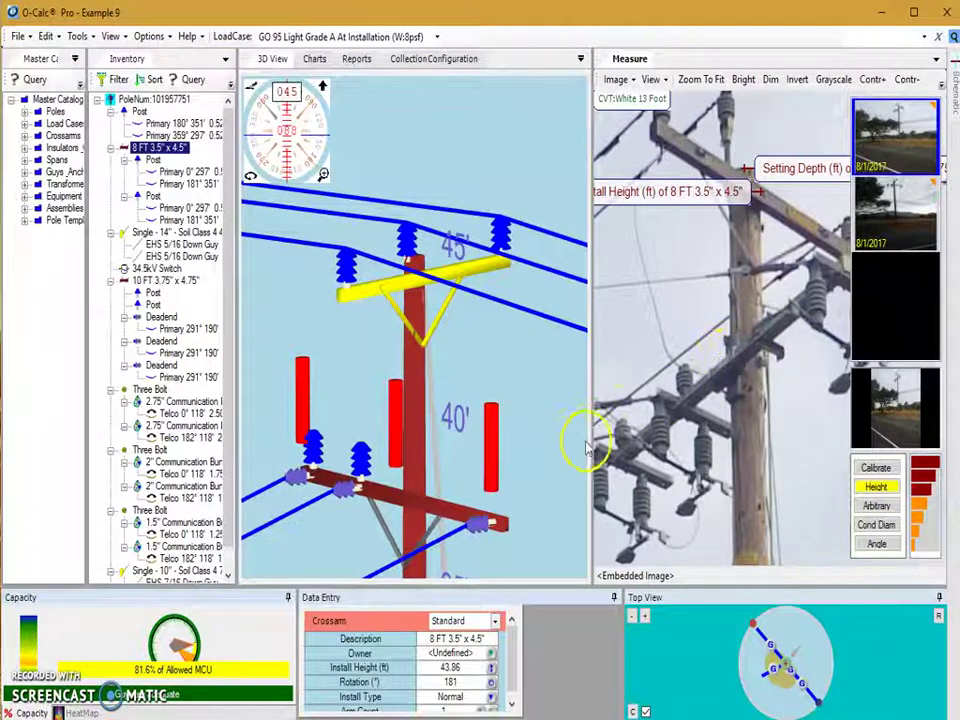
# Step: Select the 10 FT 3.75" x 4.75" crossarm and apply its photo-measured 39.76 ft install height
pyautogui.click(436, 508)
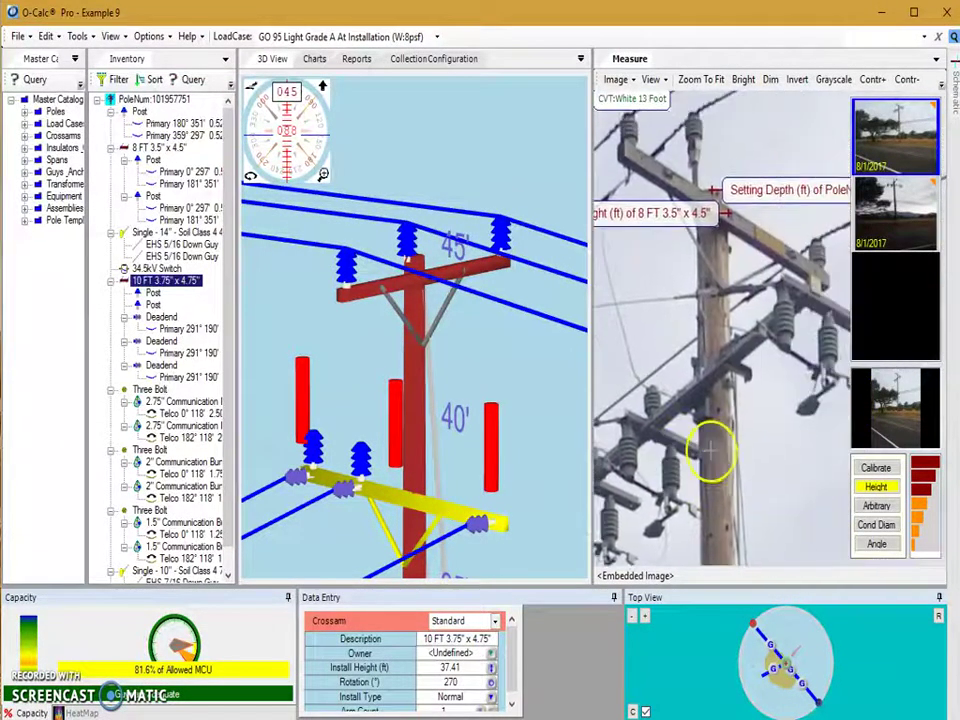
pyautogui.scroll(2, 710, 384)
pyautogui.scroll(1, 711, 380)
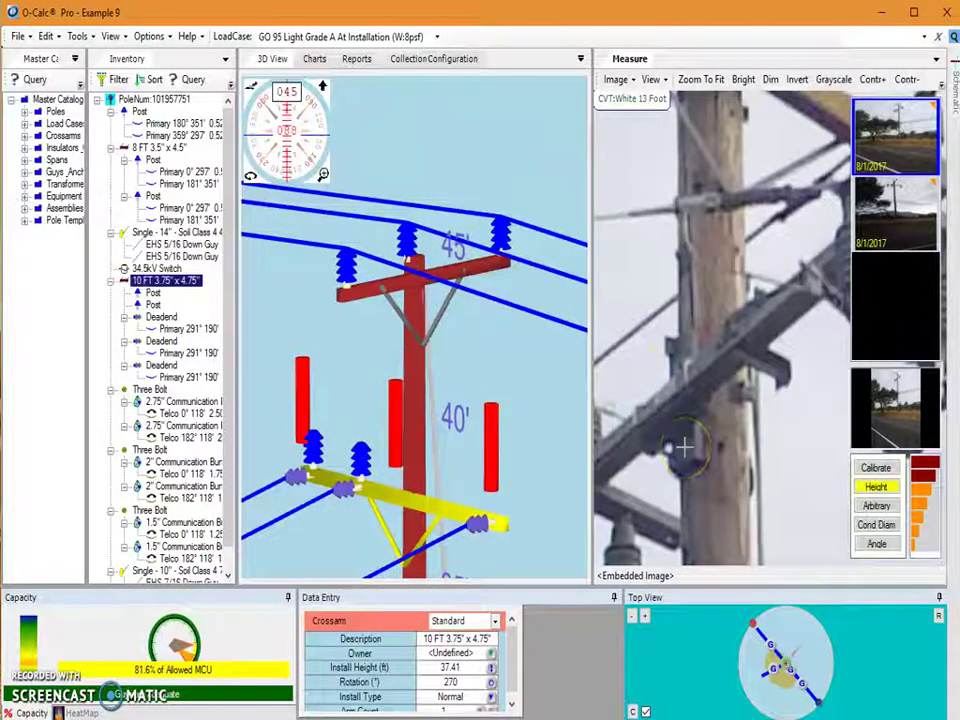
pyautogui.click(679, 397)
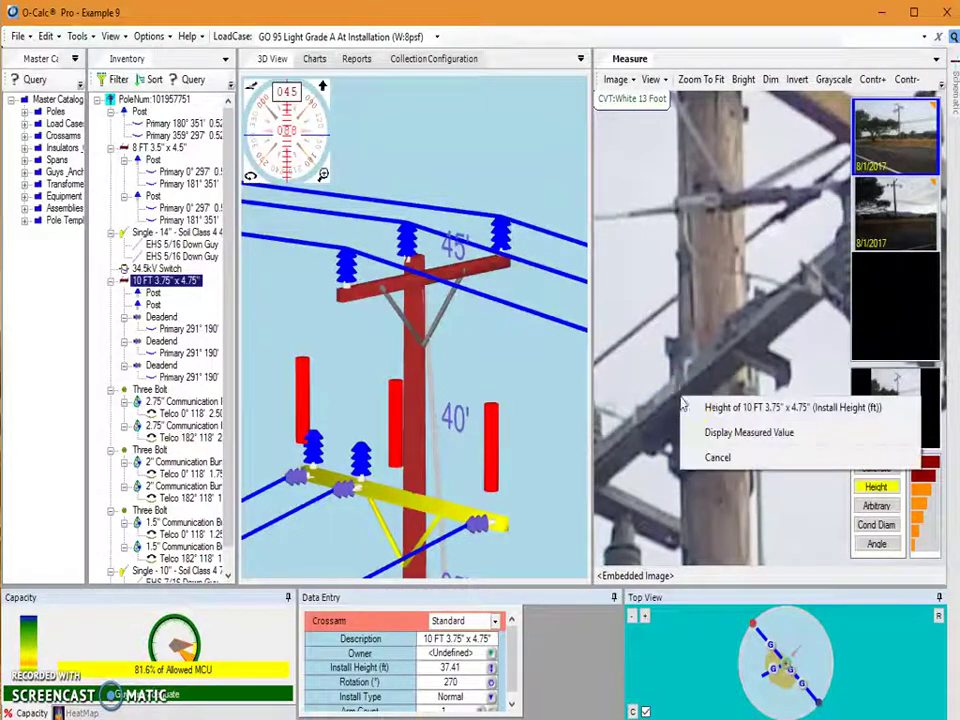
pyautogui.click(704, 408)
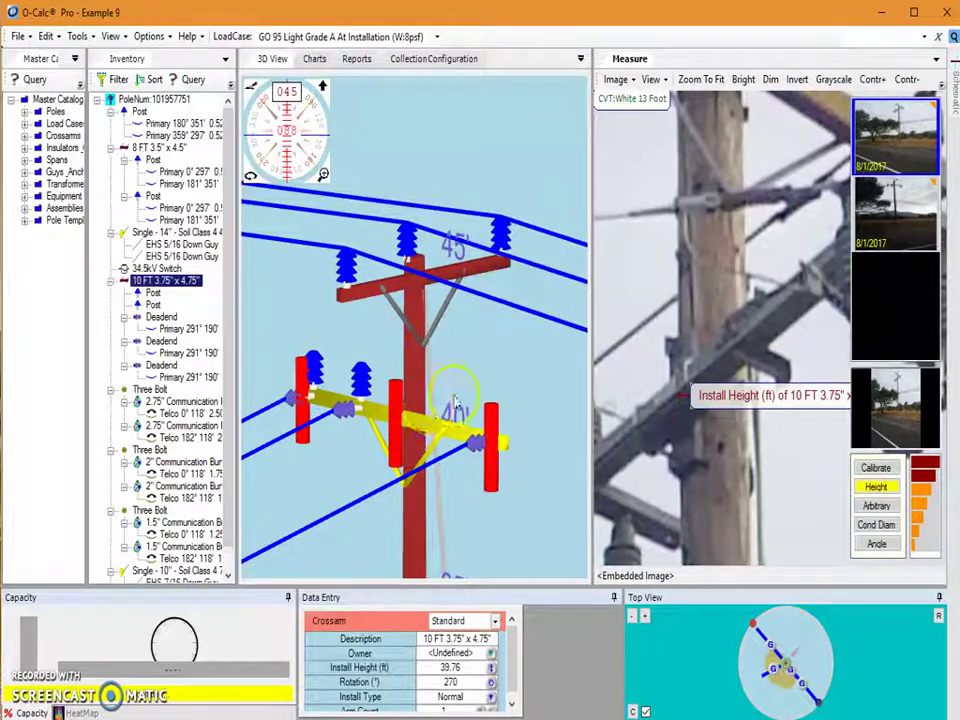
pyautogui.scroll(-5, 720, 398)
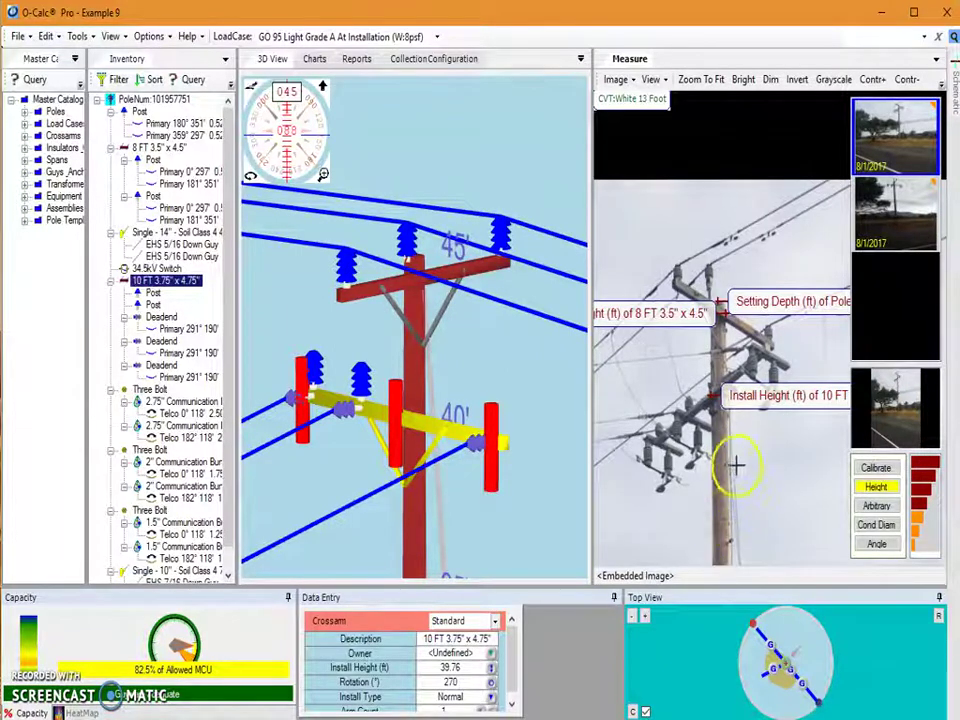
pyautogui.click(735, 538)
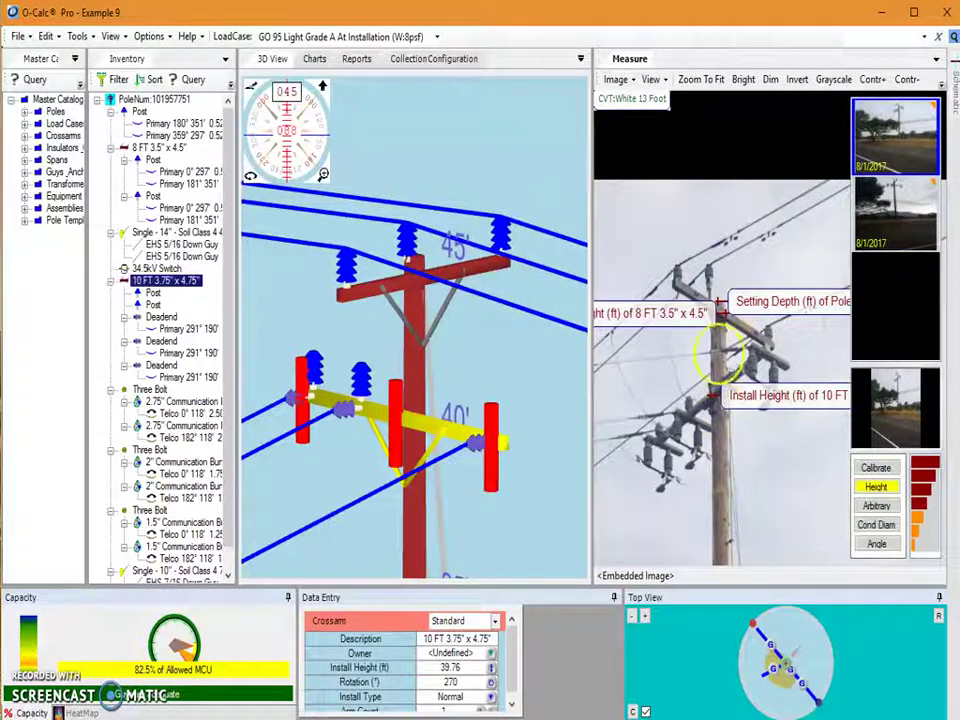
pyautogui.scroll(4, 718, 400)
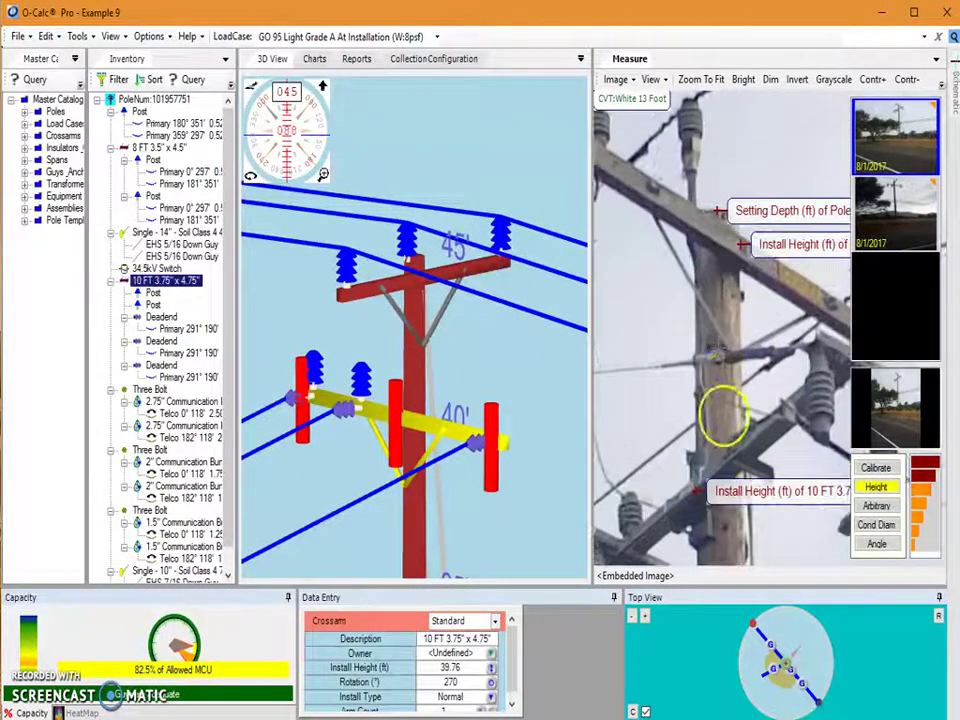
pyautogui.scroll(3, 710, 418)
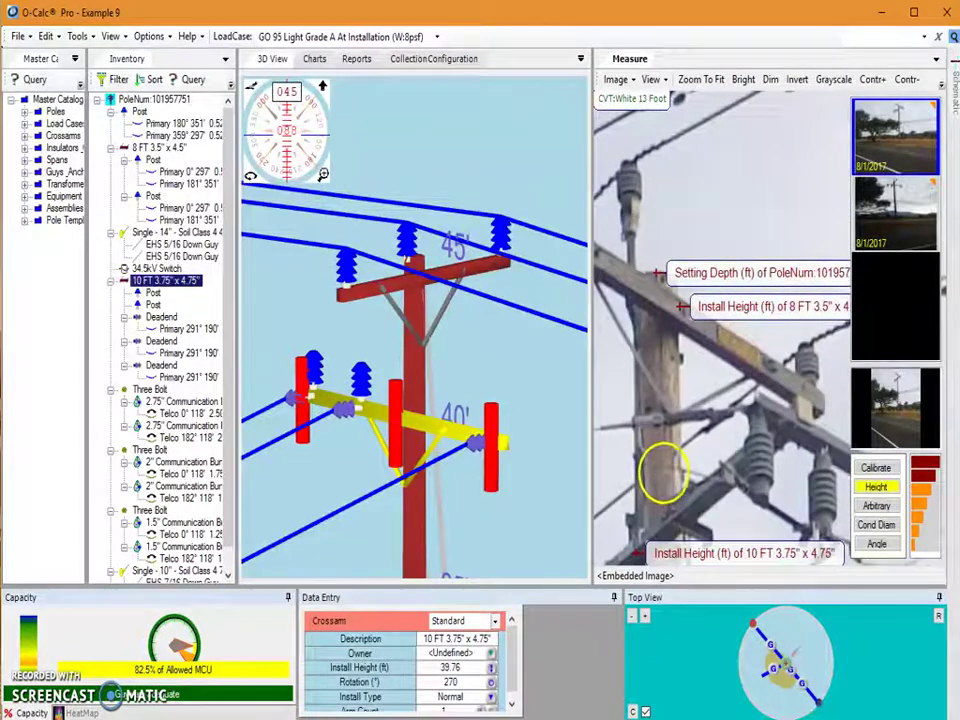
pyautogui.moveTo(660, 461); pyautogui.dragTo(675, 340)
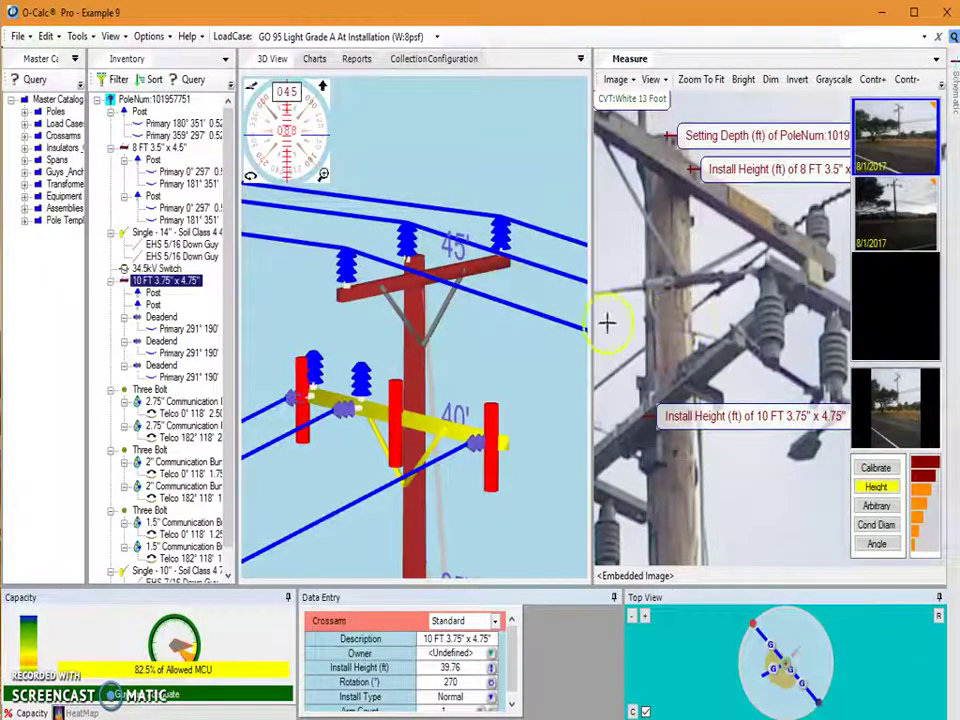
# Step: Set the EHS 5/16 Down Guy's install height to 41.37 ft from its photo attachment
pyautogui.click(430, 360)
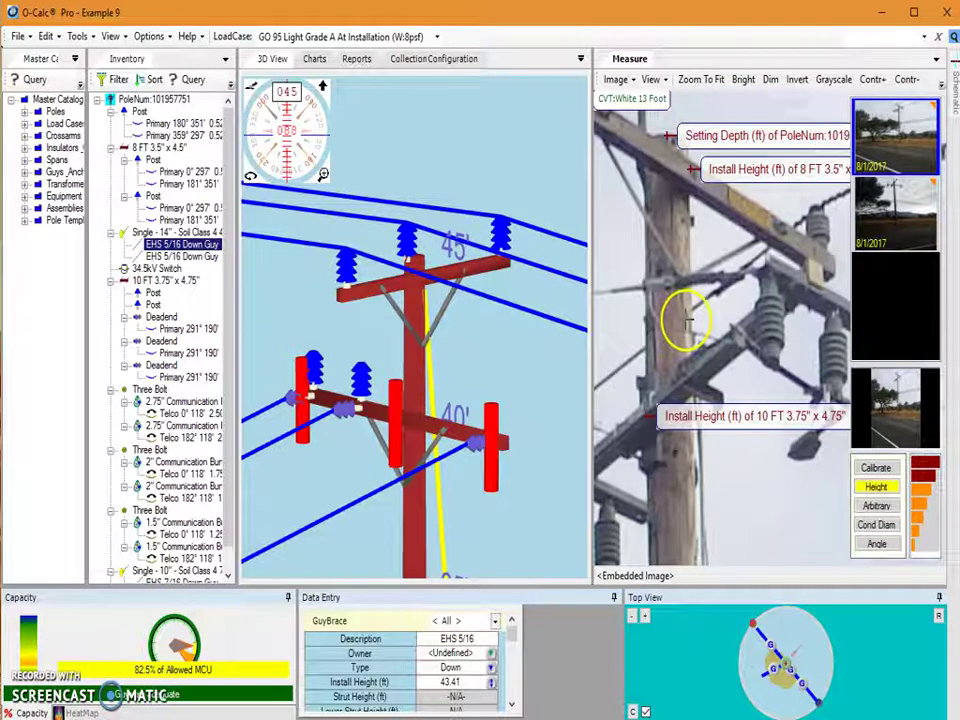
pyautogui.click(705, 322)
pyautogui.click(716, 332)
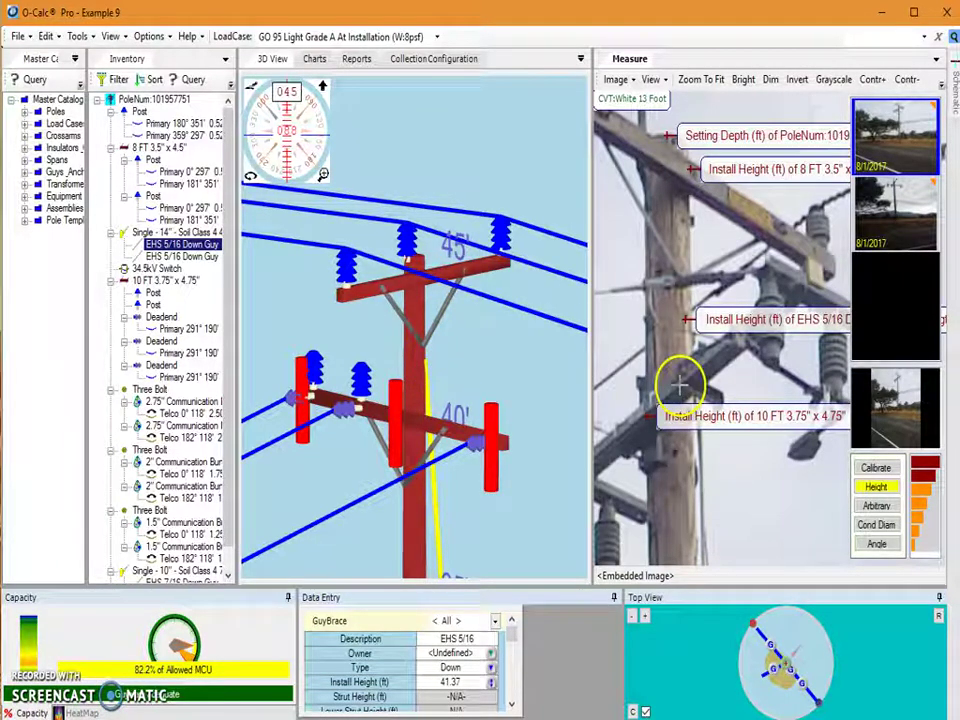
# Step: Pan the photo and 3D model down to the communication wires
pyautogui.moveTo(677, 480); pyautogui.dragTo(737, 315)
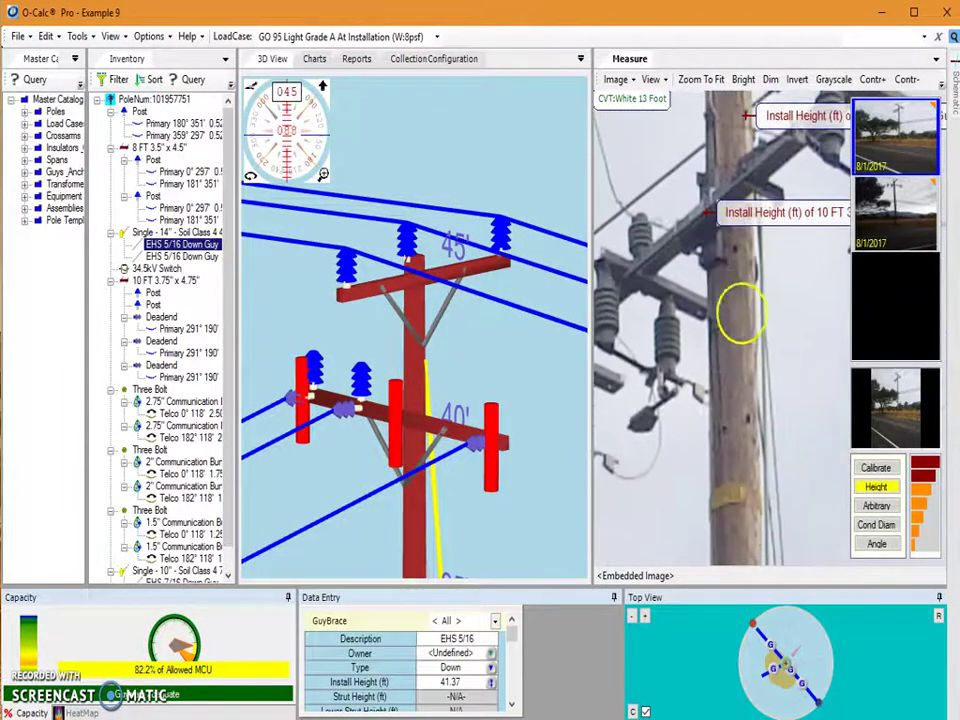
pyautogui.moveTo(744, 461); pyautogui.dragTo(735, 171)
pyautogui.moveTo(737, 507); pyautogui.dragTo(711, 234)
pyautogui.moveTo(714, 426); pyautogui.dragTo(713, 177)
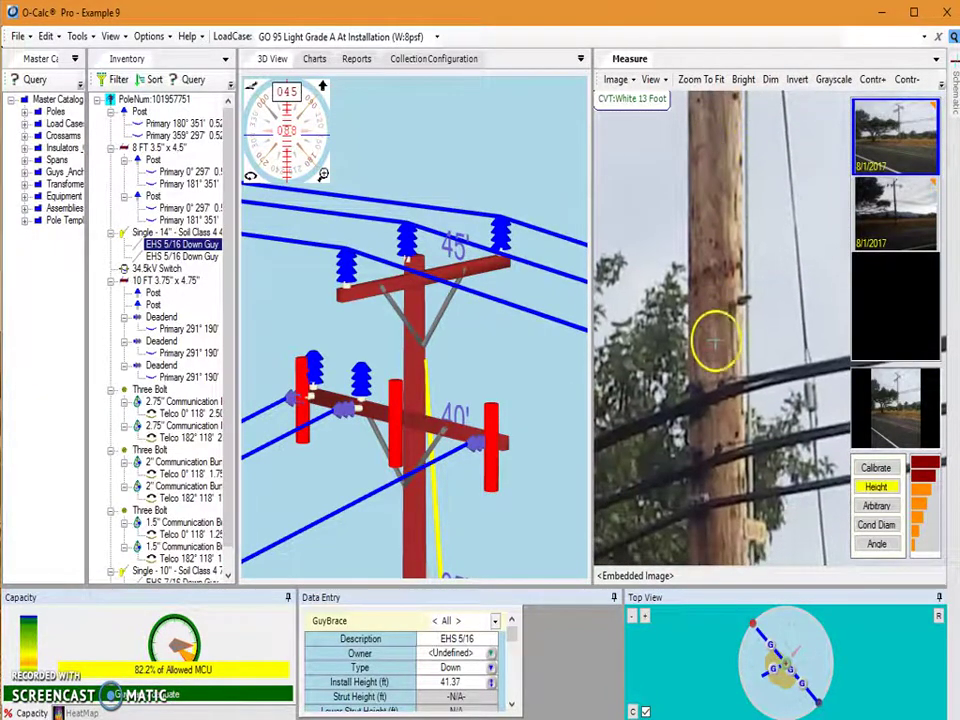
pyautogui.moveTo(709, 339); pyautogui.dragTo(709, 242)
pyautogui.moveTo(718, 306); pyautogui.dragTo(744, 270)
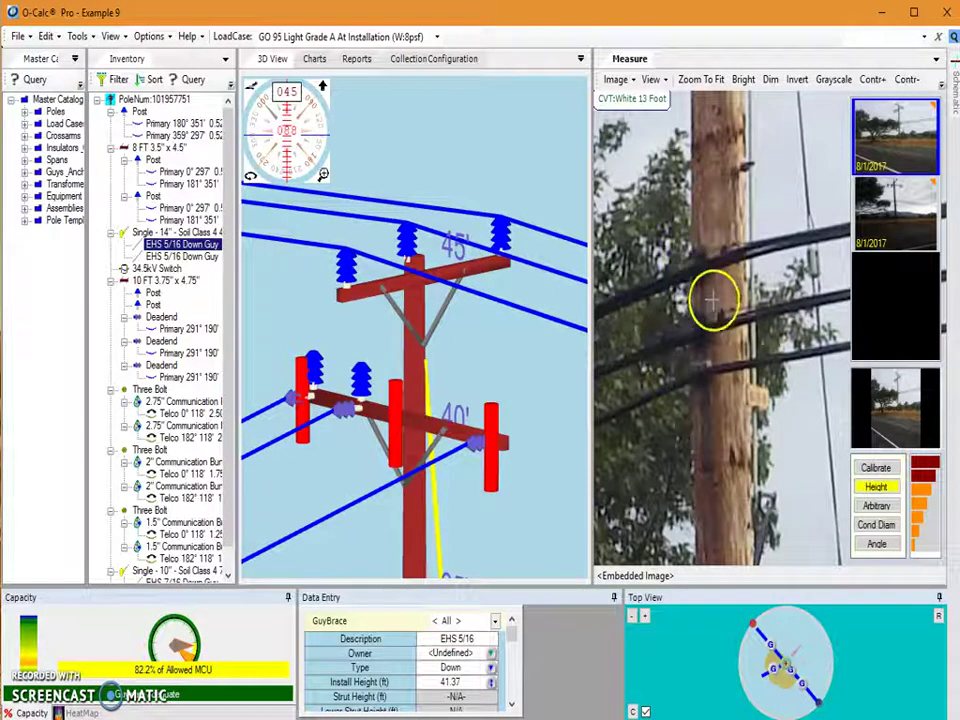
pyautogui.moveTo(522, 447); pyautogui.dragTo(493, 621)
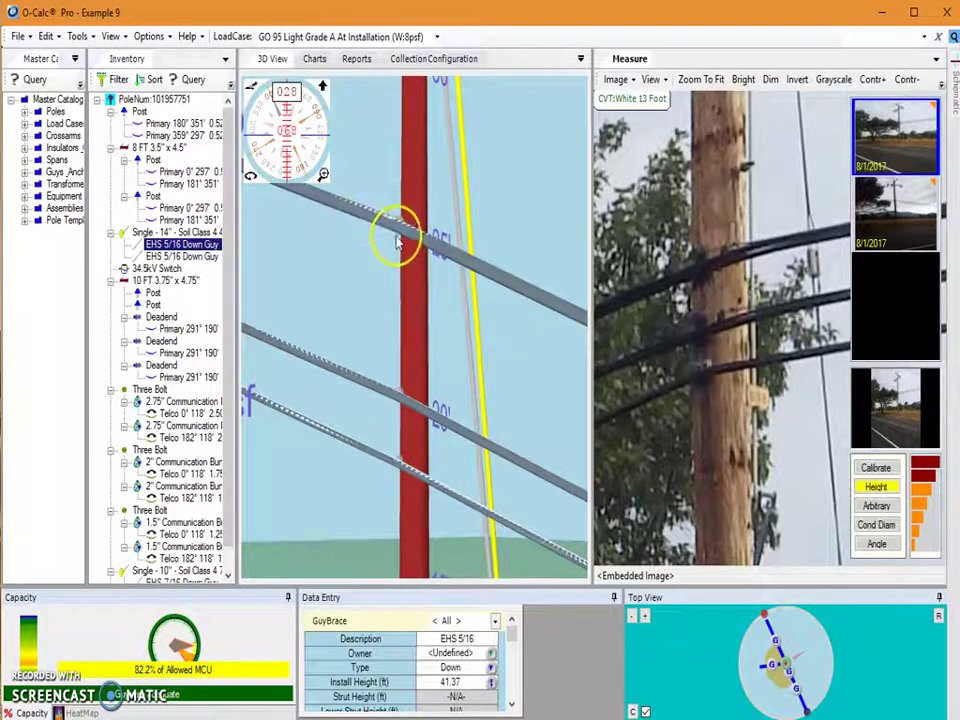
# Step: Set the upper Three Bolt's install height to 24.02 ft from its spot on the photo
pyautogui.moveTo(403, 222)
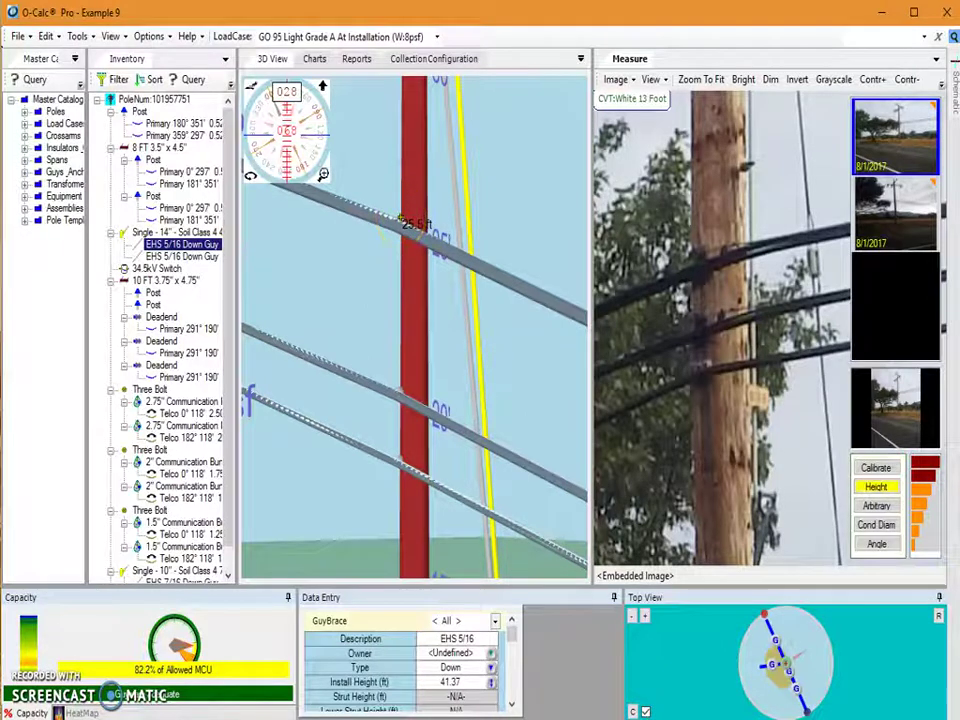
pyautogui.click(401, 223)
pyautogui.click(392, 214)
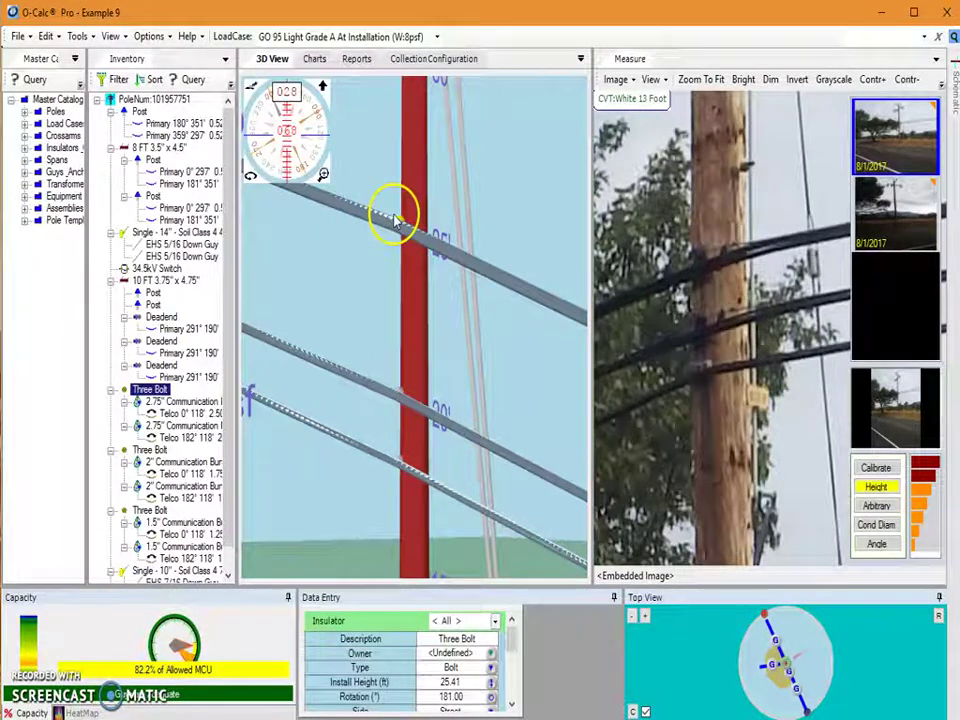
pyautogui.click(723, 260)
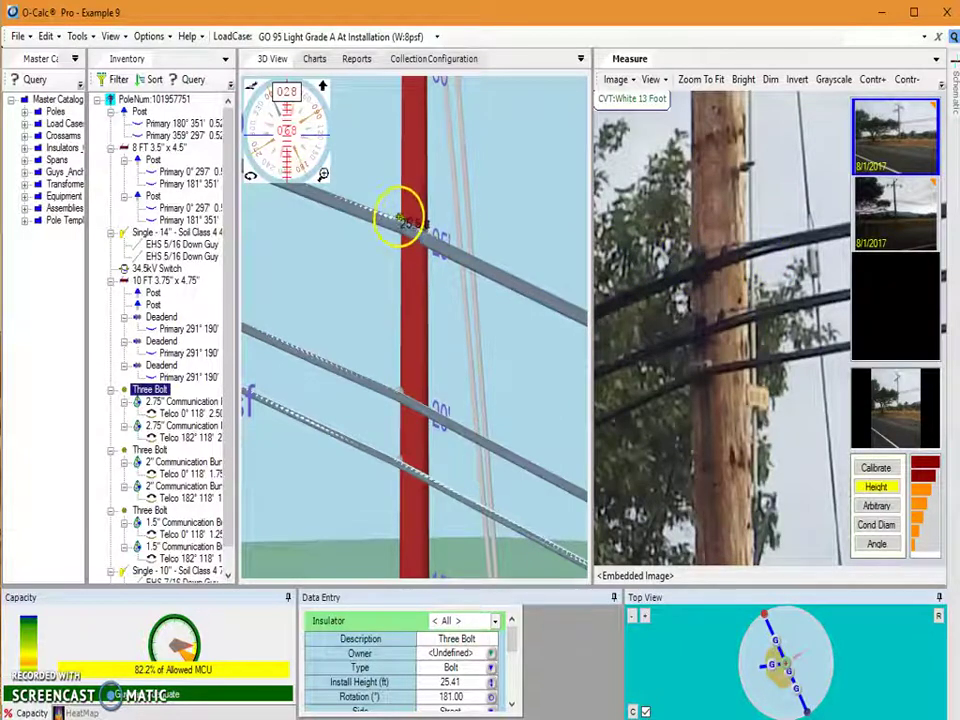
pyautogui.scroll(3, 700, 256)
pyautogui.click(701, 262)
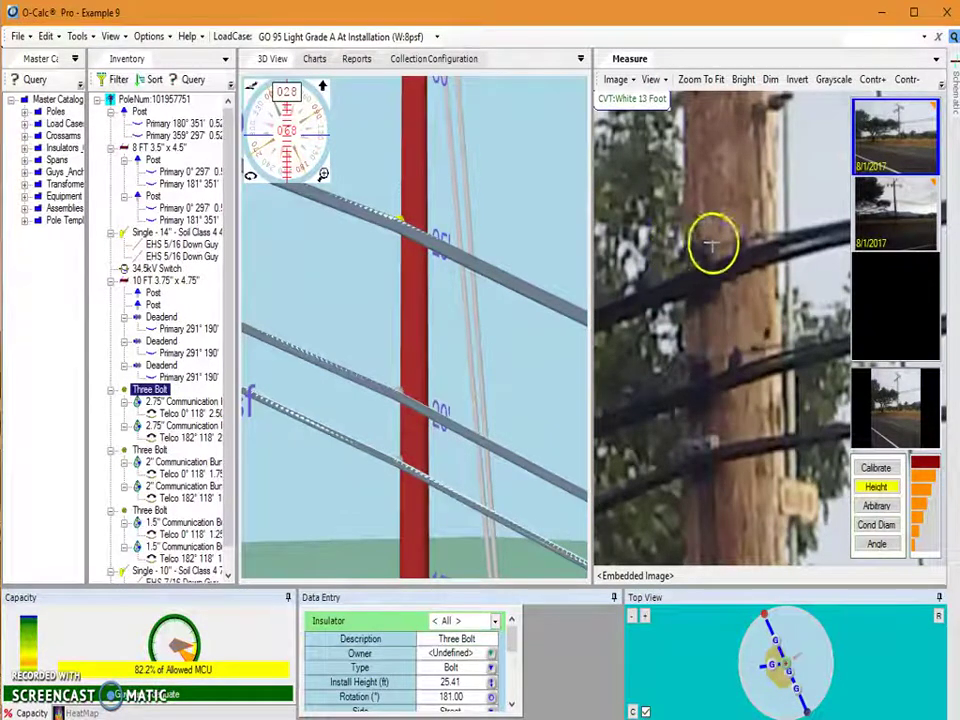
pyautogui.click(699, 251)
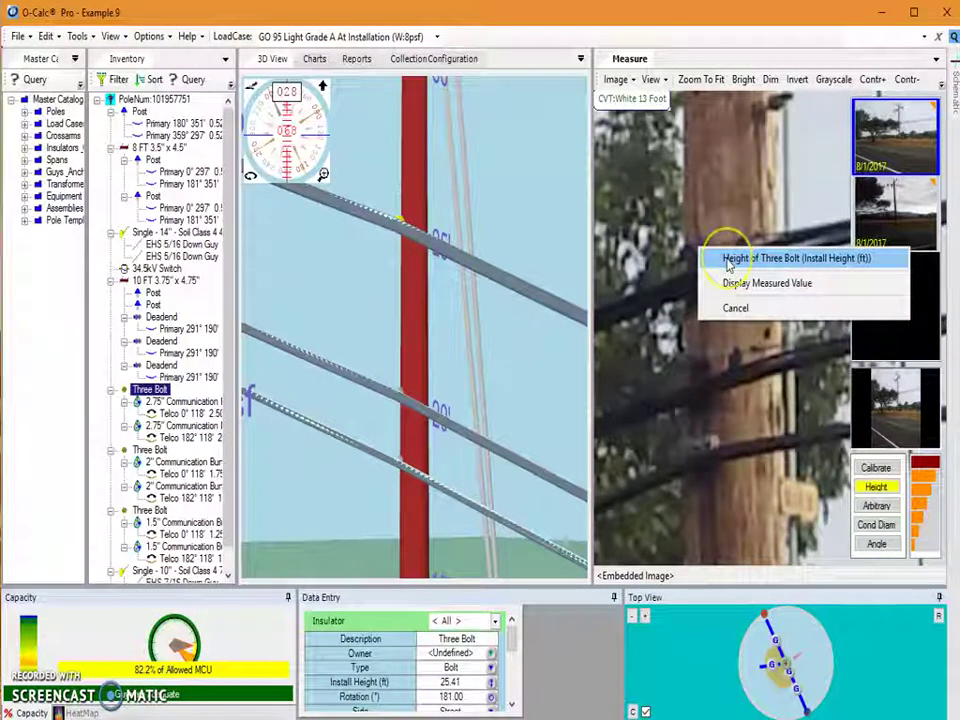
pyautogui.click(760, 258)
pyautogui.click(425, 295)
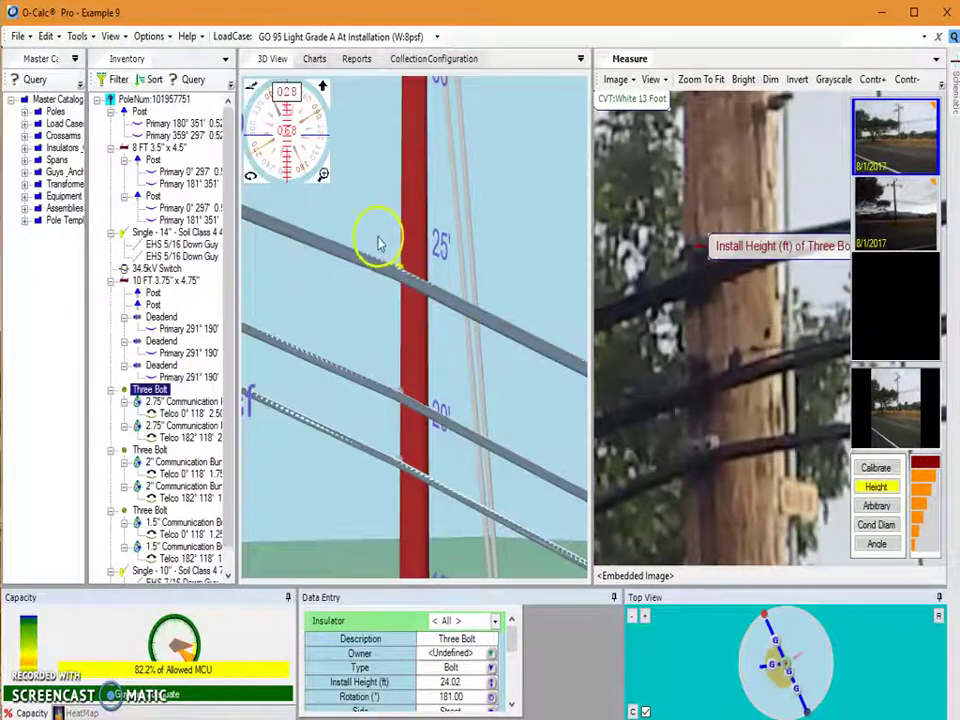
# Step: Set the middle and lowest Three Bolts to 22.92 ft and 22.14 ft install heights
pyautogui.click(398, 390)
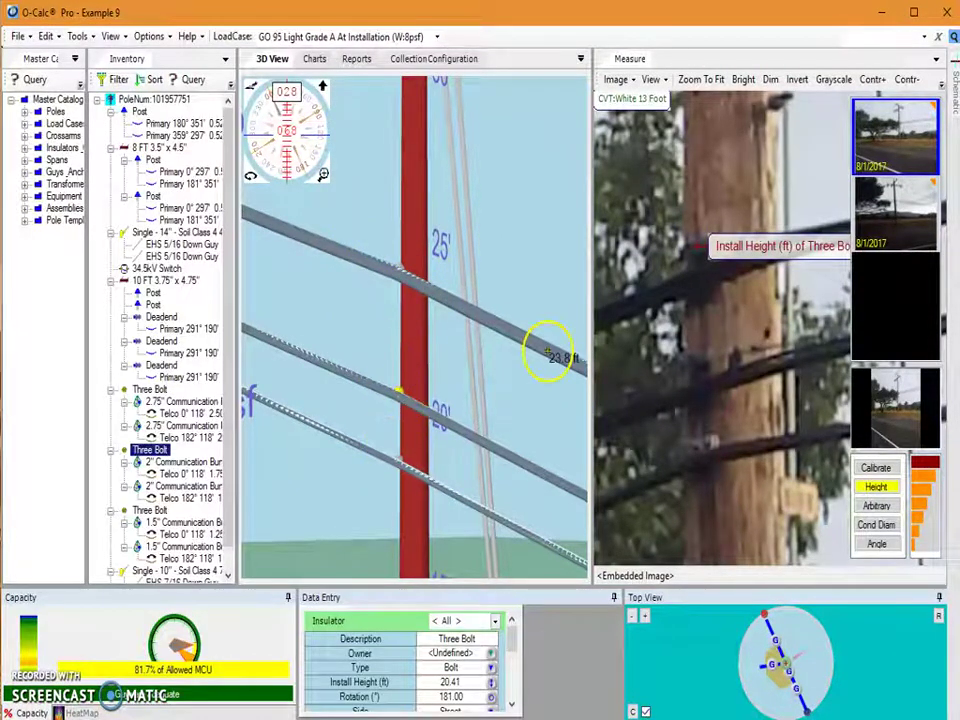
pyautogui.click(692, 355)
pyautogui.click(742, 372)
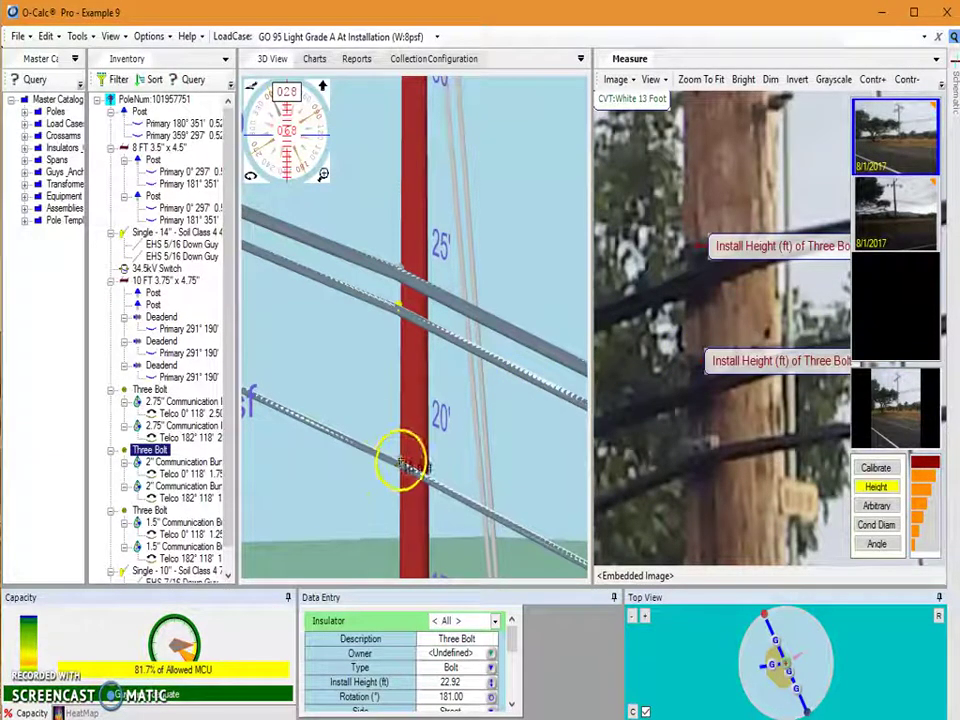
pyautogui.click(405, 462)
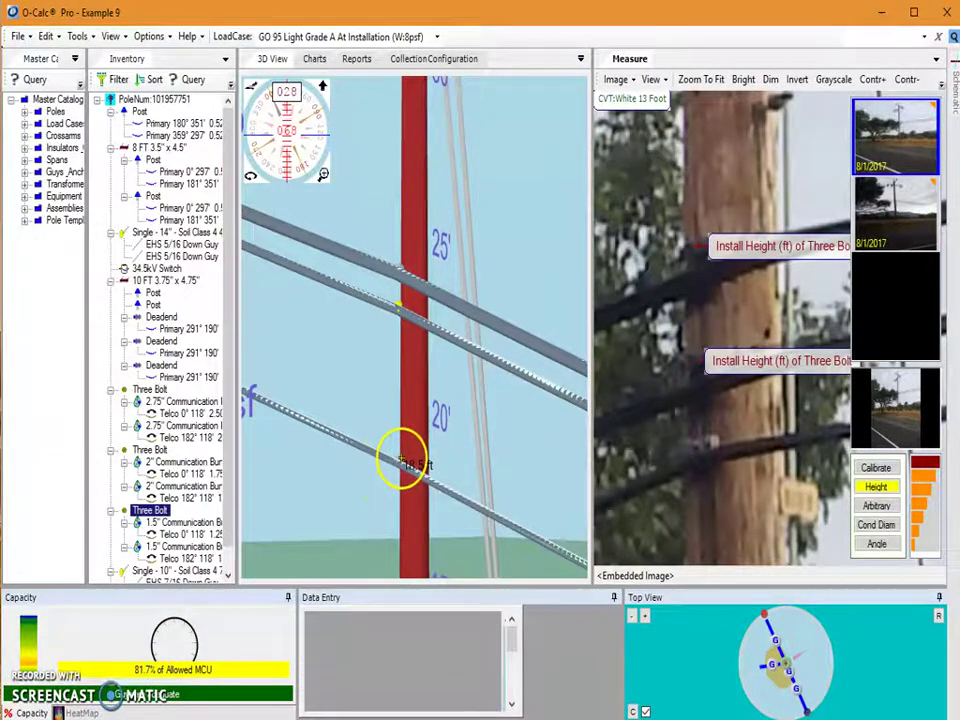
pyautogui.click(702, 441)
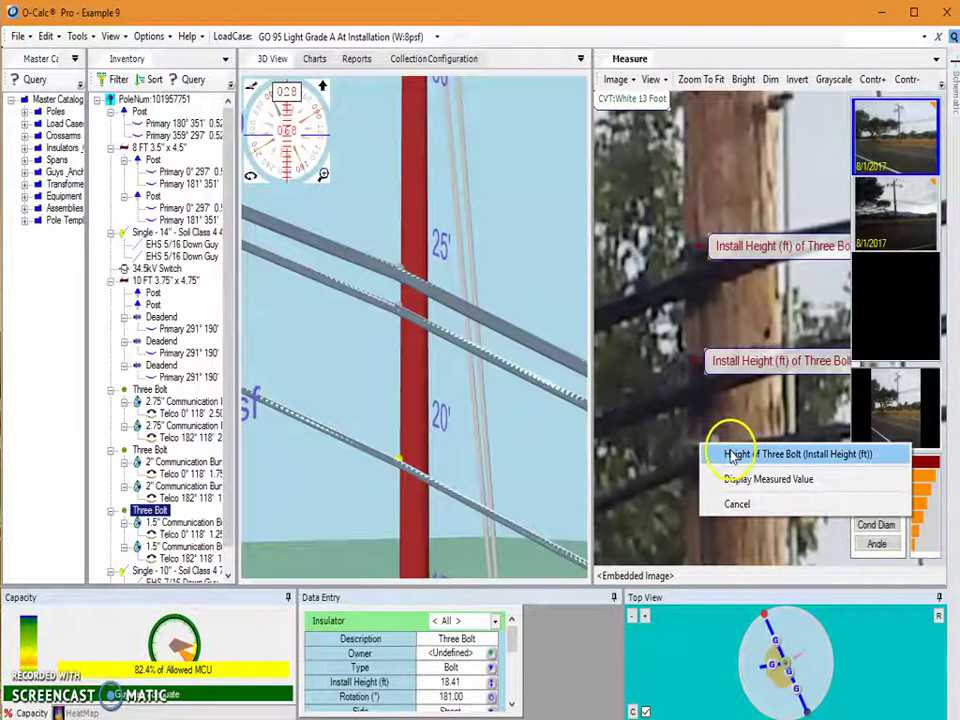
pyautogui.click(731, 455)
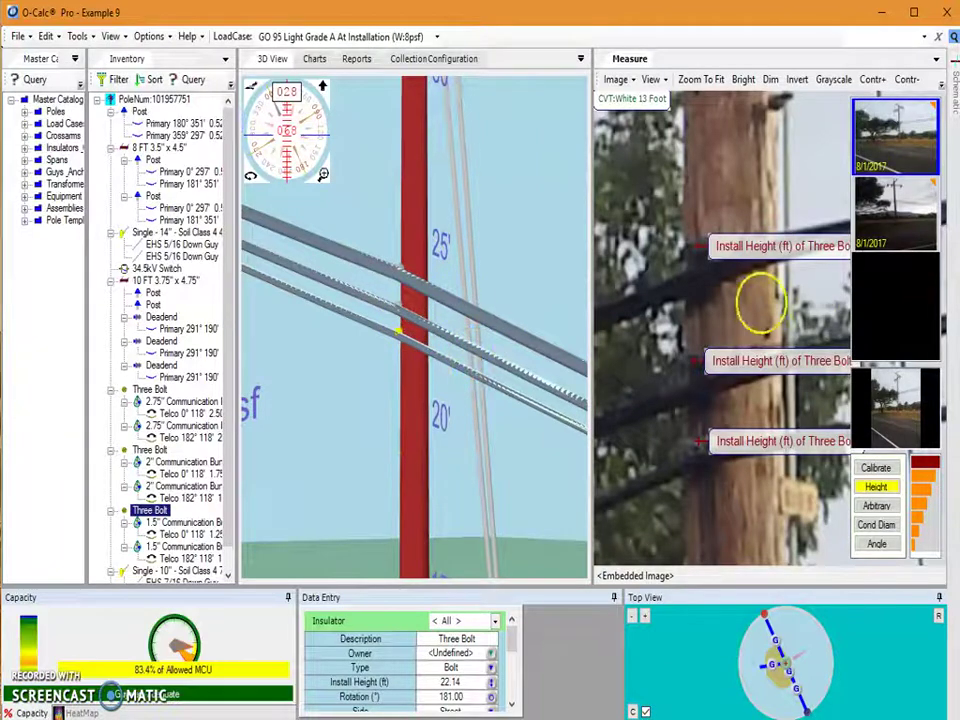
pyautogui.scroll(-3, 712, 385)
pyautogui.scroll(-2, 720, 370)
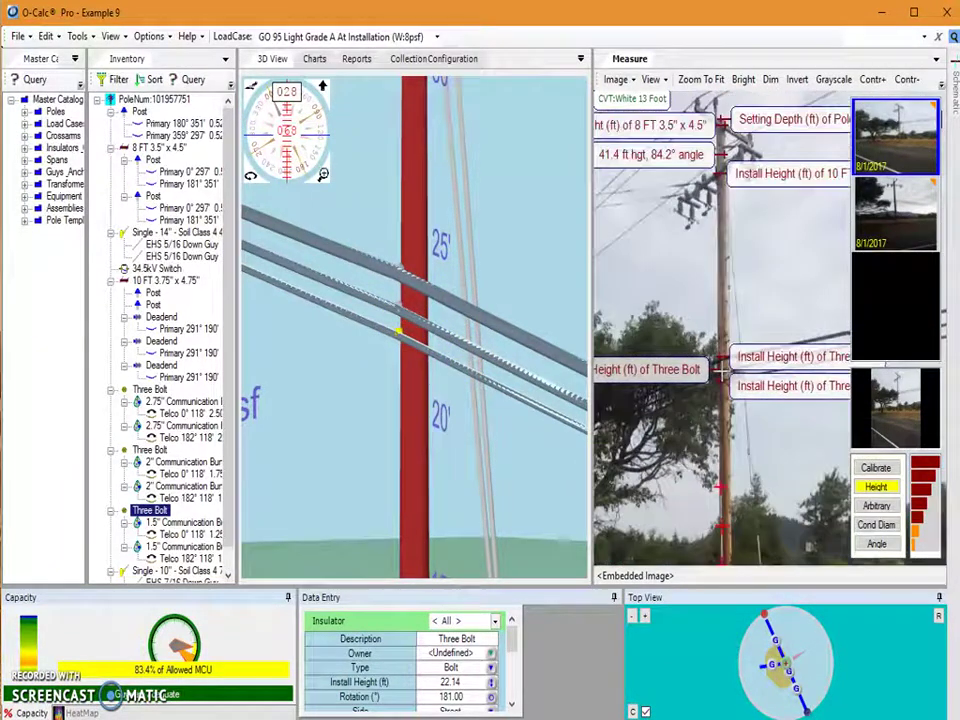
pyautogui.moveTo(729, 411); pyautogui.dragTo(716, 245)
pyautogui.scroll(3, 707, 300)
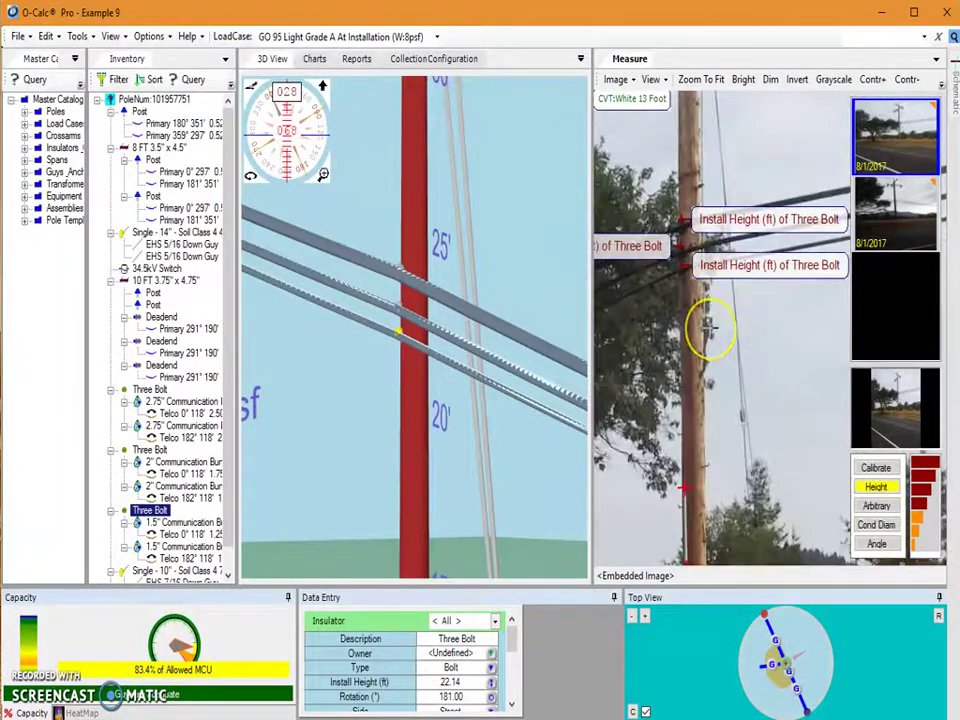
pyautogui.scroll(3, 776, 497)
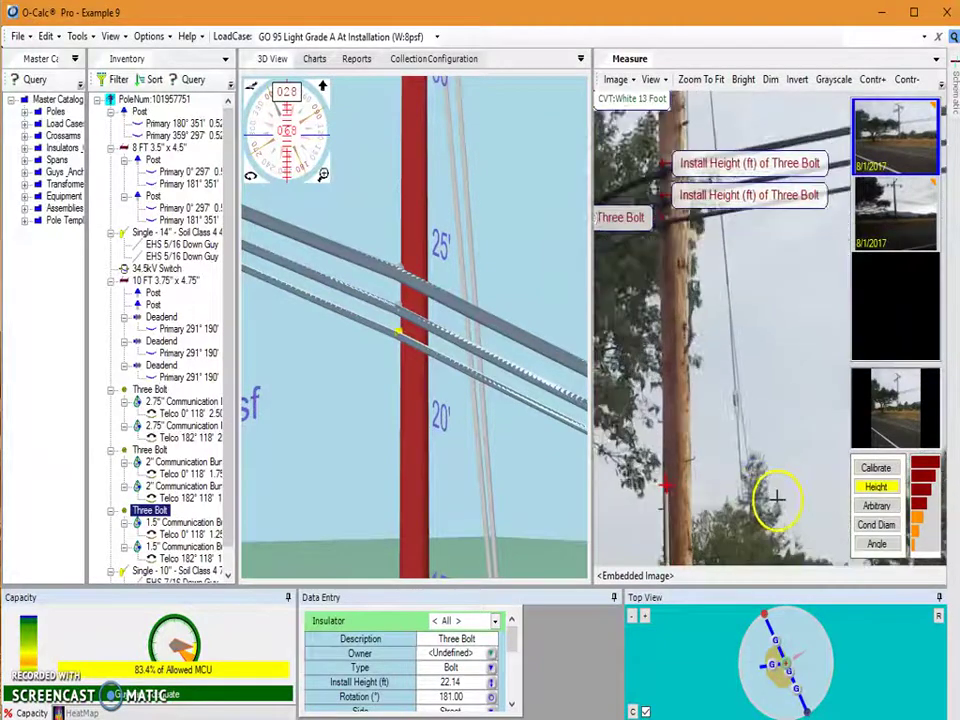
pyautogui.moveTo(746, 381); pyautogui.dragTo(713, 222)
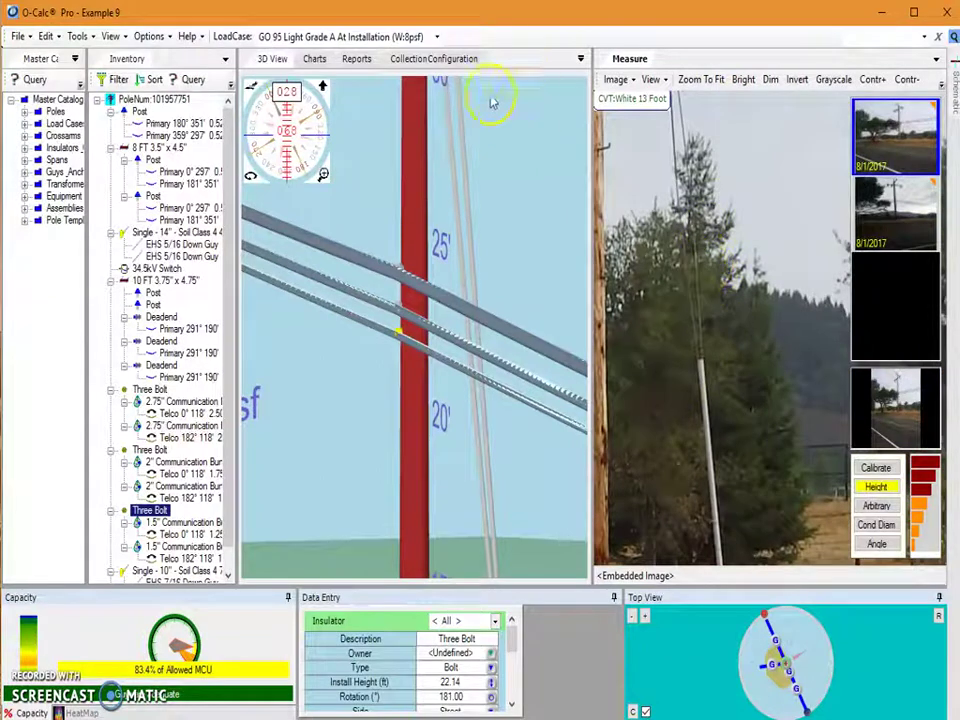
# Step: Leave the EHS 5/16 Down Guy and select the wood pole in the 3D View
pyautogui.click(451, 140)
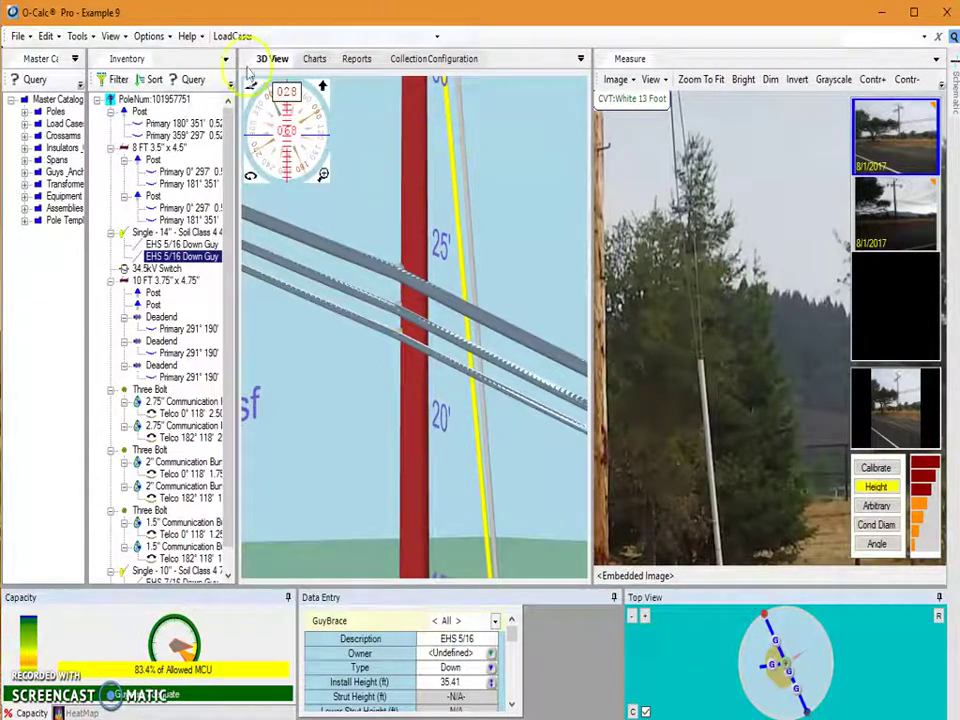
pyautogui.rightClick(448, 139)
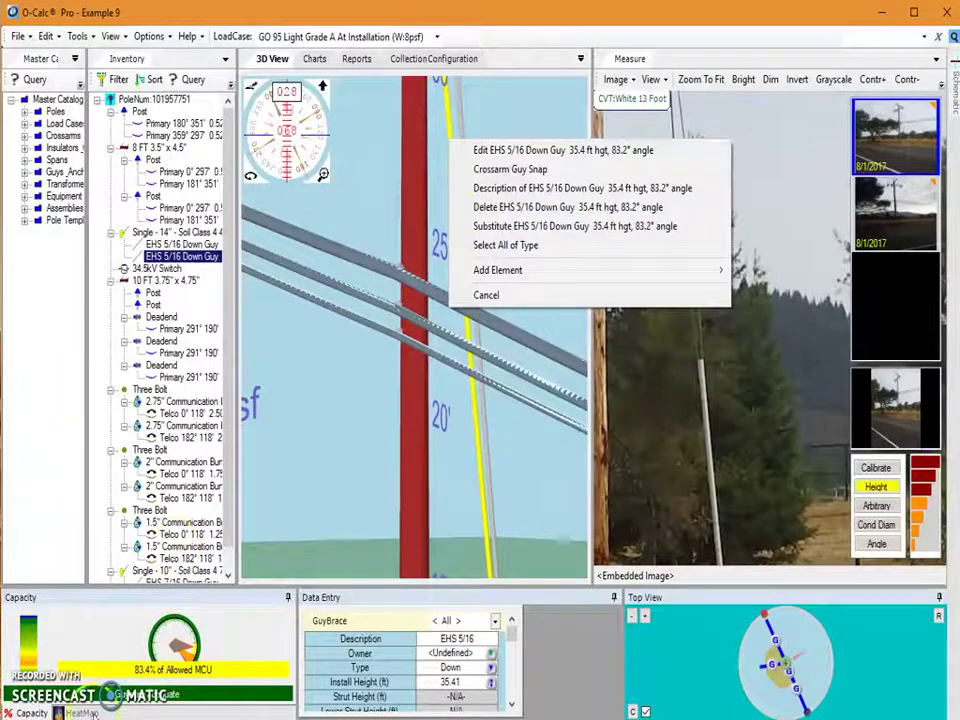
pyautogui.click(503, 318)
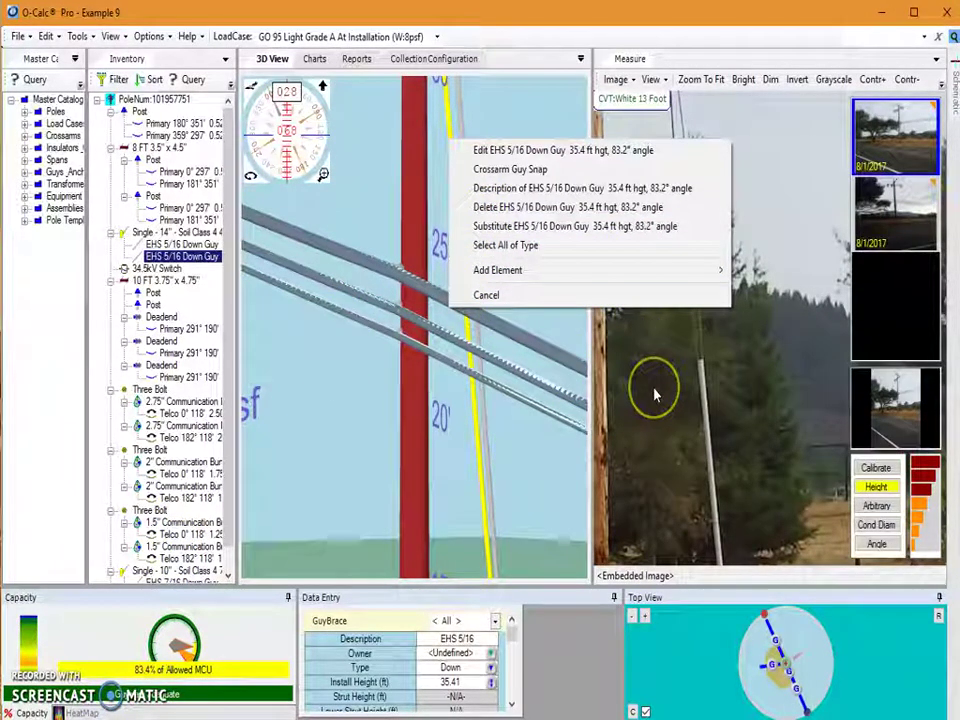
pyautogui.click(410, 369)
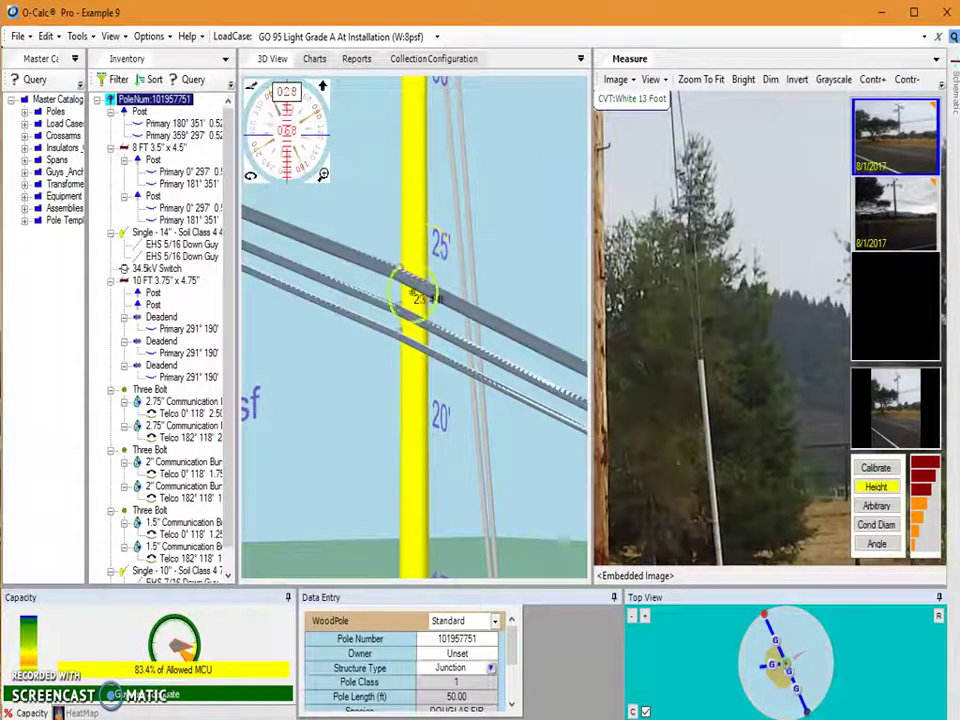
# Step: Orbit the 3D View up to the crossarms and zoom the photo onto the Three Bolt labels
pyautogui.rightClick(404, 168)
pyautogui.moveTo(370, 193); pyautogui.dragTo(345, 207)
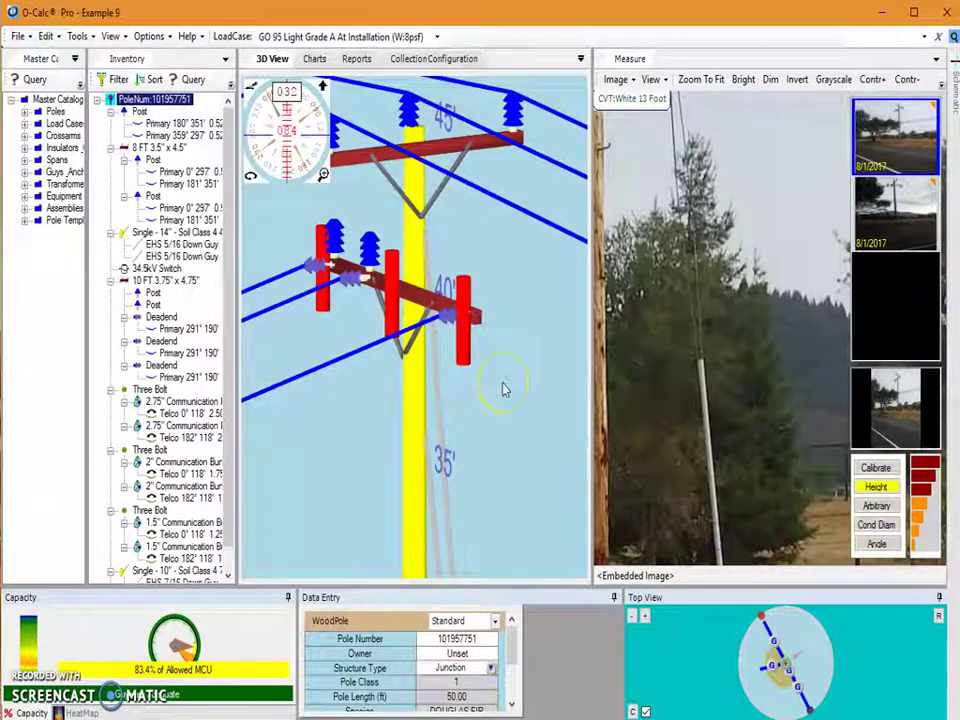
pyautogui.moveTo(616, 393); pyautogui.dragTo(616, 382)
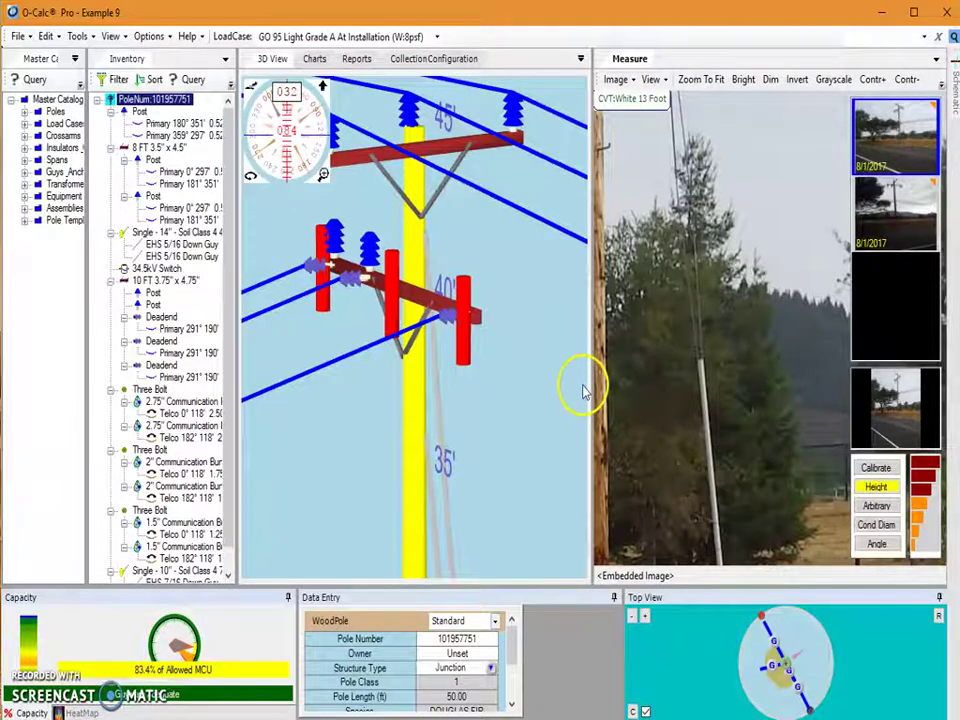
pyautogui.click(459, 477)
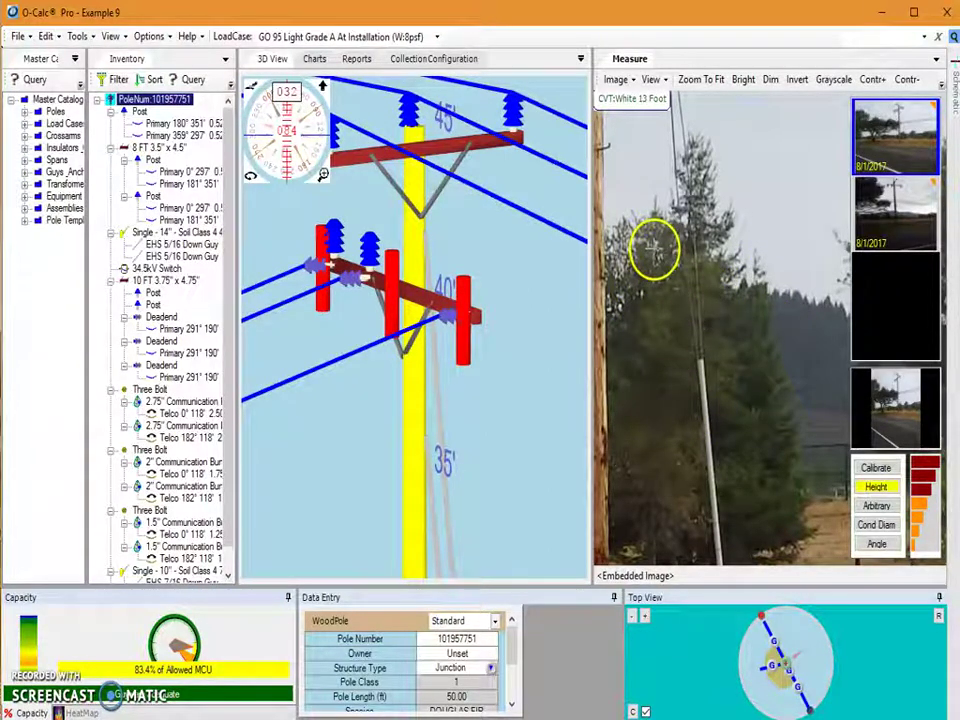
pyautogui.scroll(5, 692, 311)
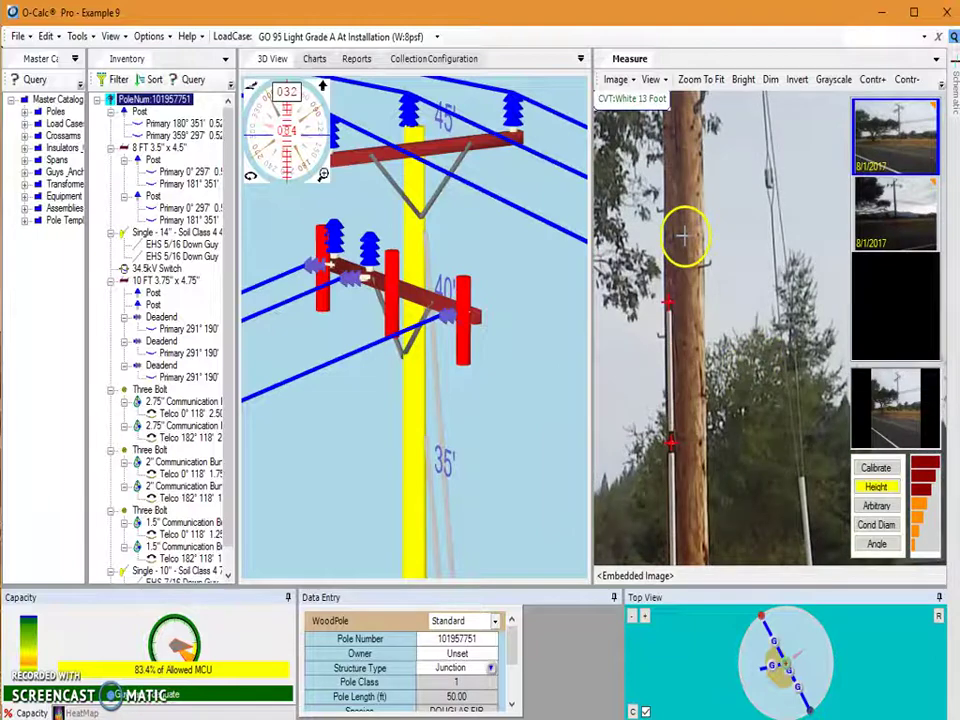
pyautogui.scroll(3, 683, 236)
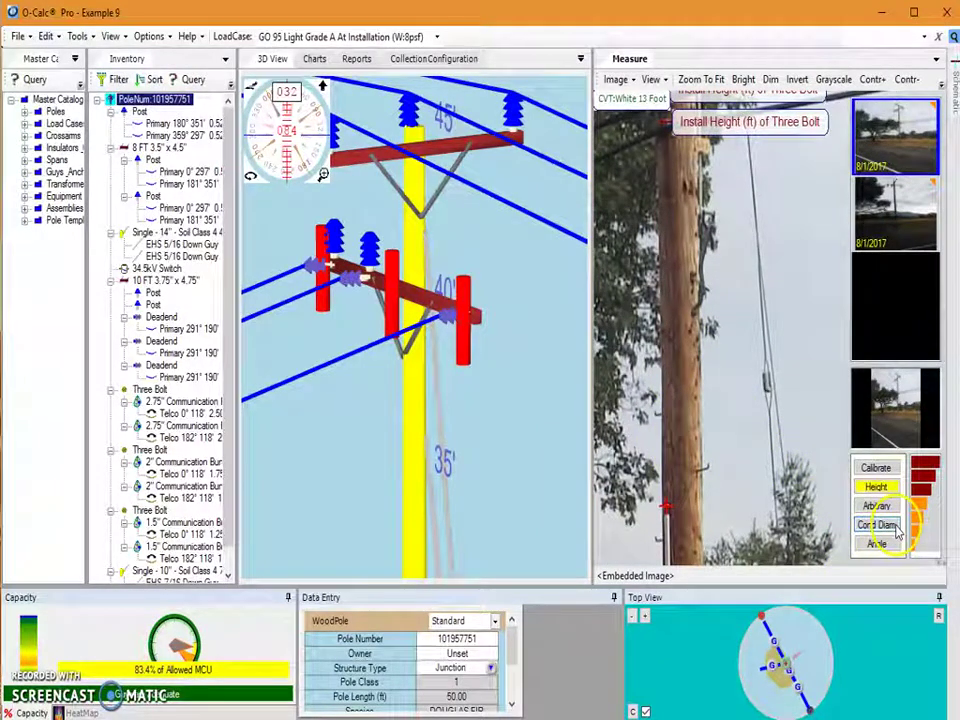
# Step: Switch to Cond Diam measuring and pan the photo up to the pole top and wires
pyautogui.click(893, 528)
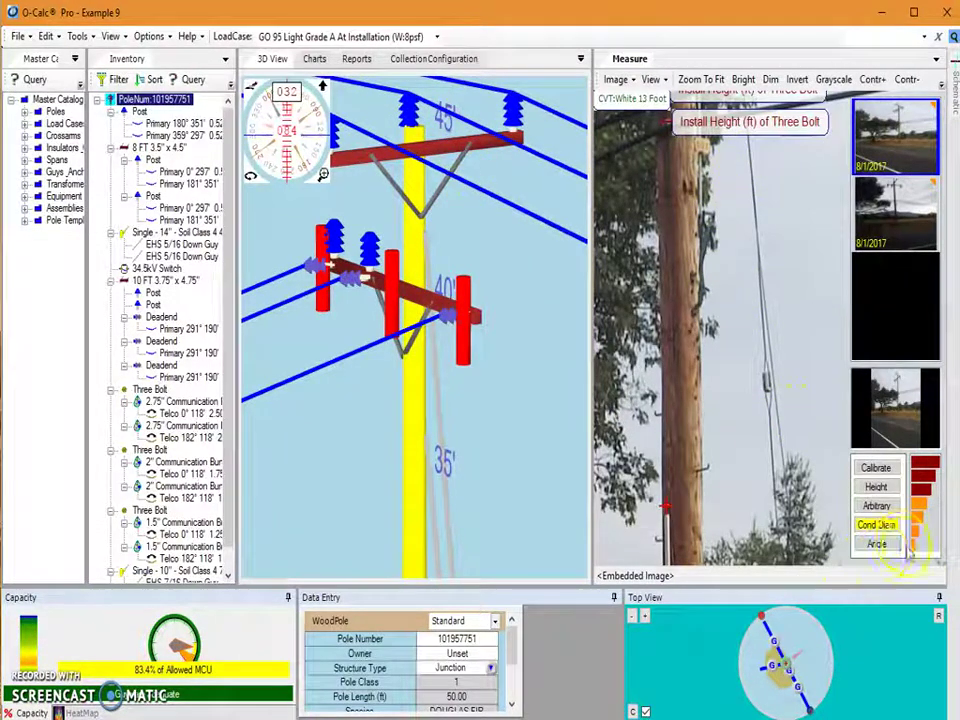
pyautogui.moveTo(700, 260); pyautogui.dragTo(707, 499)
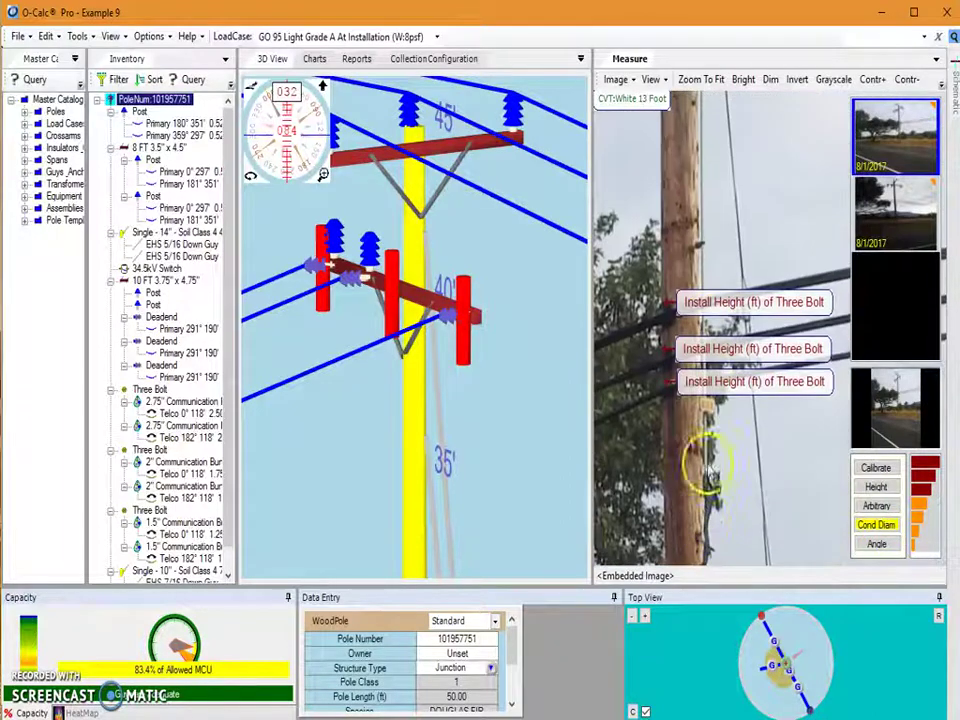
pyautogui.moveTo(681, 264); pyautogui.dragTo(680, 460)
pyautogui.moveTo(698, 155); pyautogui.dragTo(681, 386)
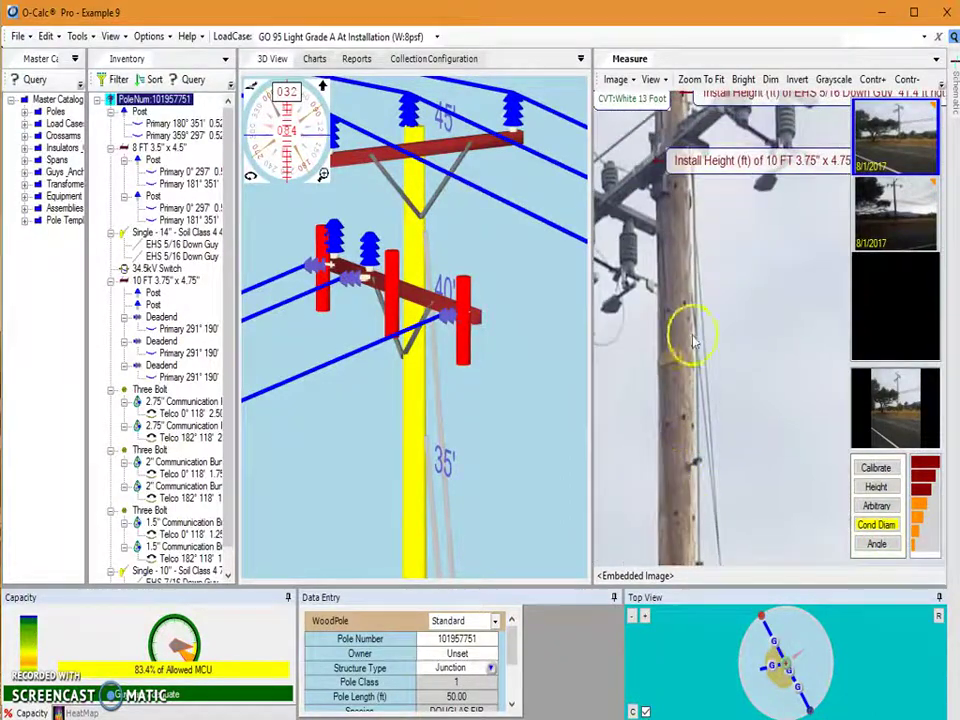
pyautogui.moveTo(675, 231)
pyautogui.mouseDown()
pyautogui.moveTo(782, 497)
pyautogui.moveTo(785, 537)
pyautogui.mouseUp()
pyautogui.moveTo(740, 220); pyautogui.dragTo(617, 315)
pyautogui.moveTo(690, 125)
pyautogui.mouseDown()
pyautogui.moveTo(681, 178)
pyautogui.moveTo(631, 270)
pyautogui.mouseUp()
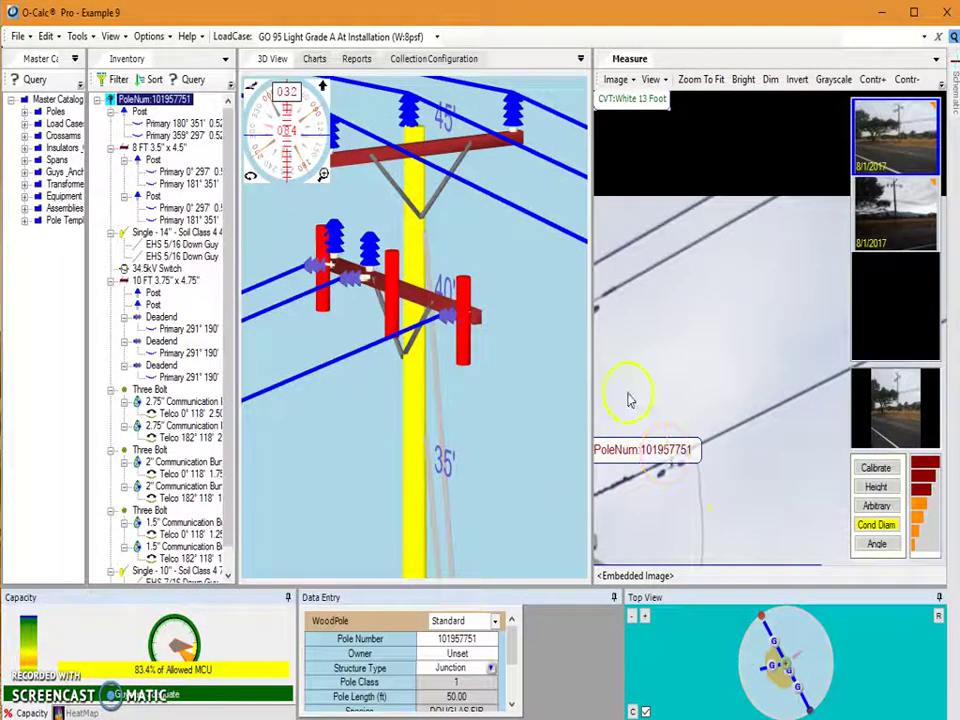
# Step: Zoom onto the conductor, select the Primary 181° 351' span, and draw a Cond Diam line across it
pyautogui.scroll(5, 778, 446)
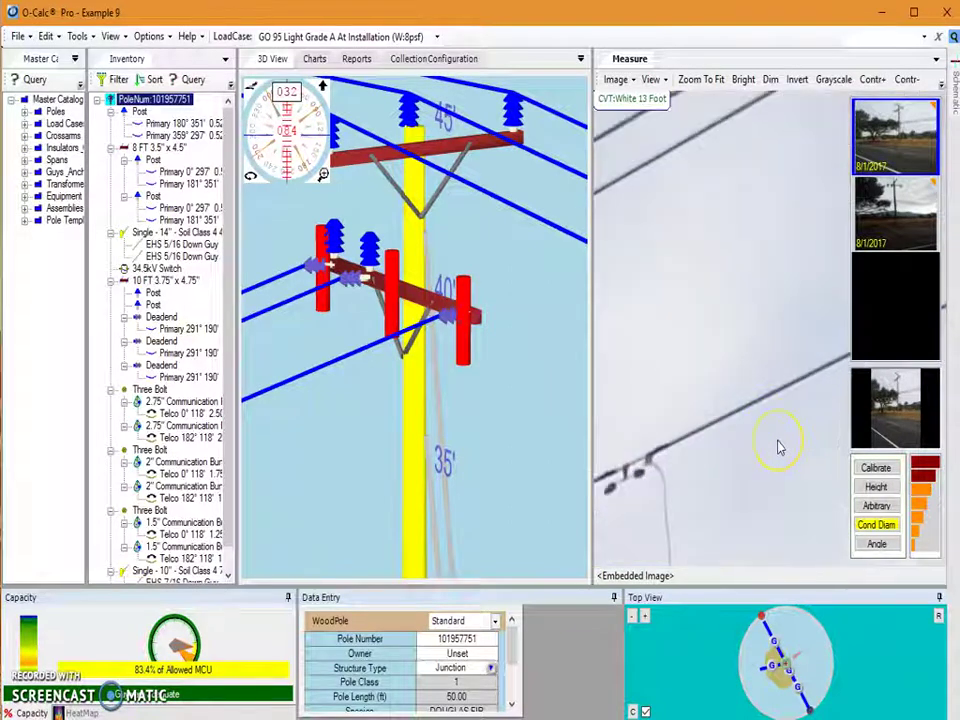
pyautogui.scroll(3, 778, 446)
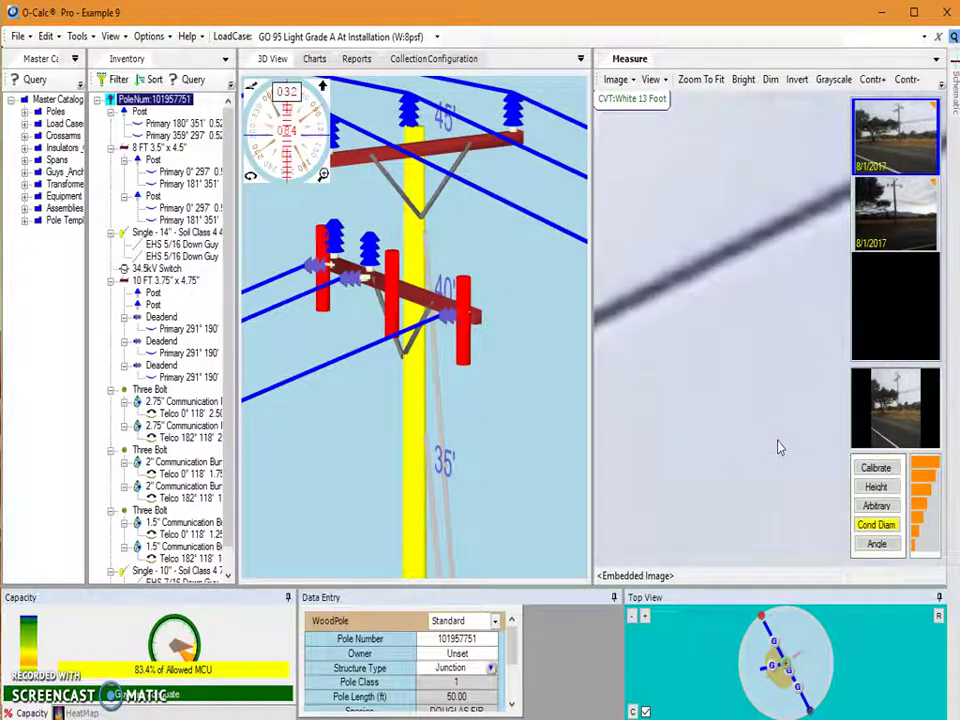
pyautogui.moveTo(740, 369); pyautogui.dragTo(760, 460)
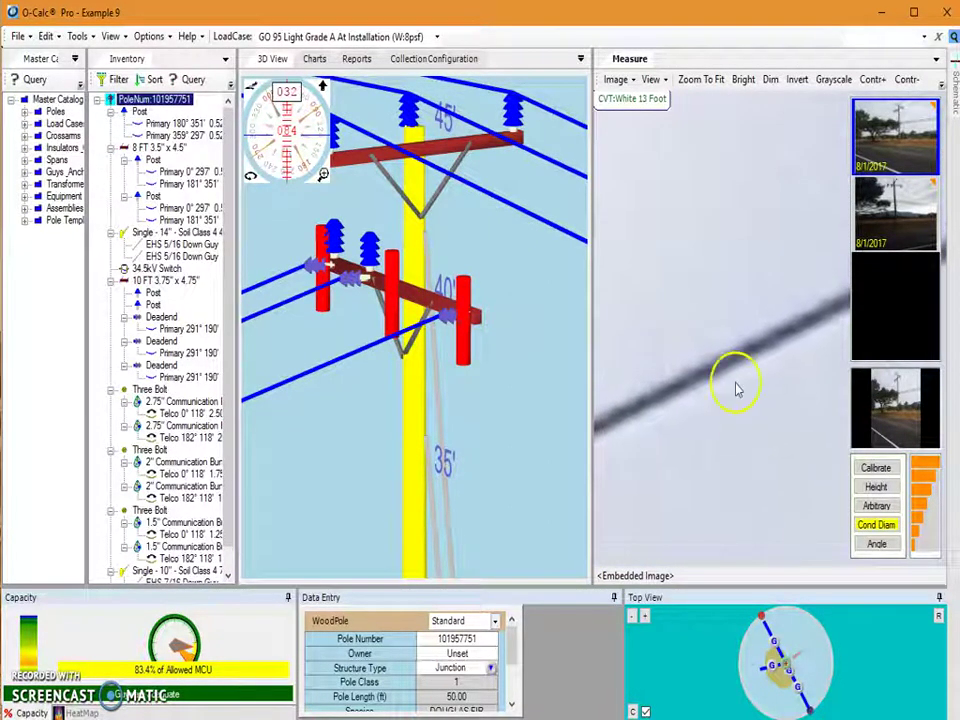
pyautogui.click(569, 122)
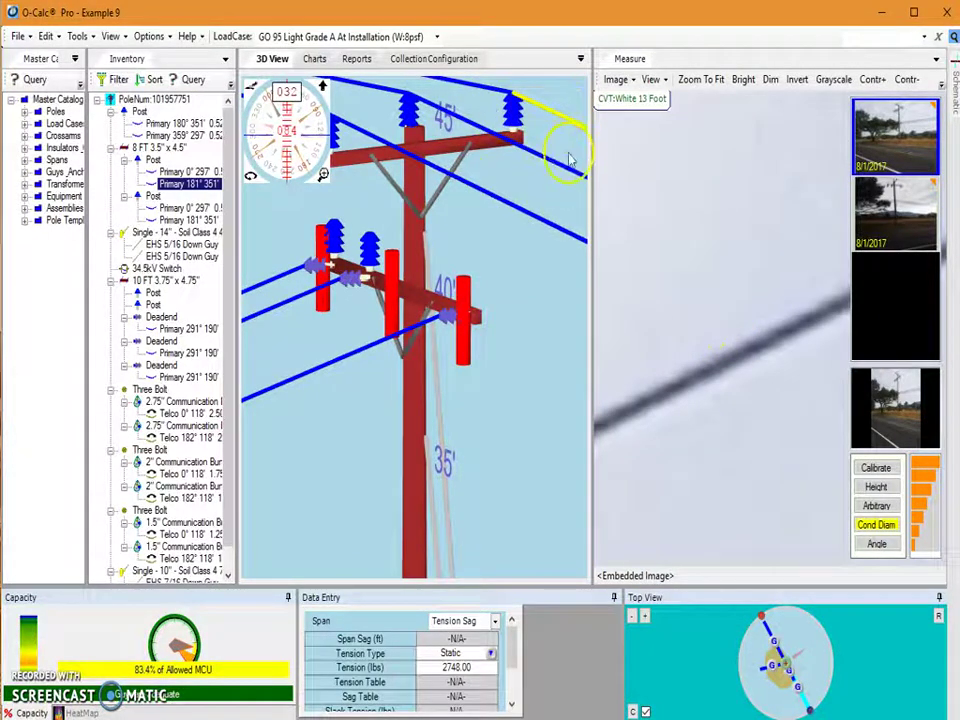
pyautogui.click(696, 293)
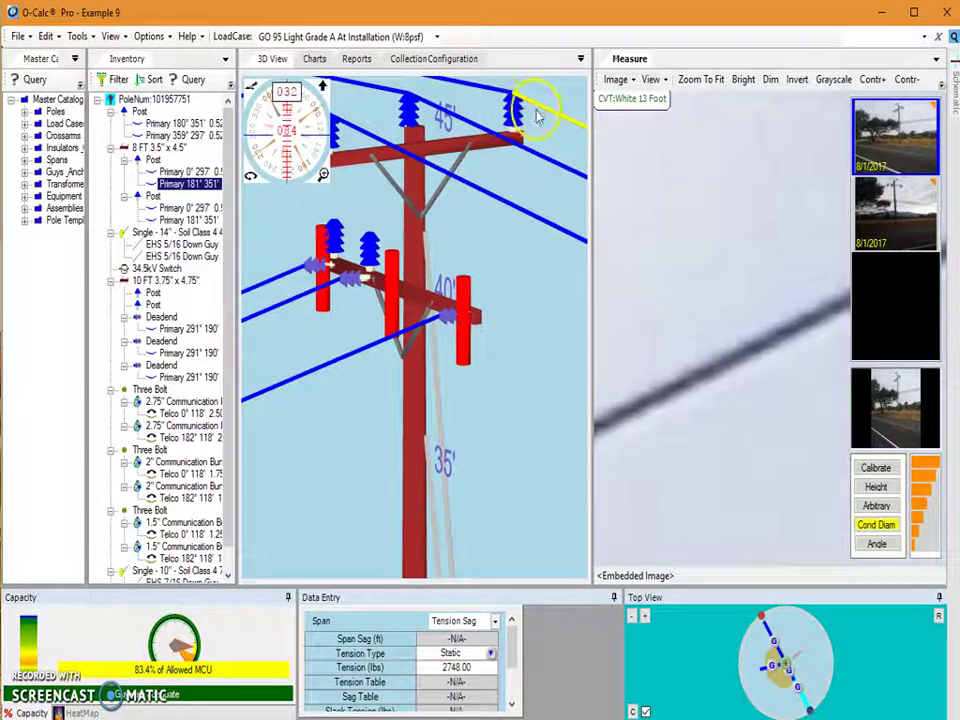
pyautogui.click(889, 530)
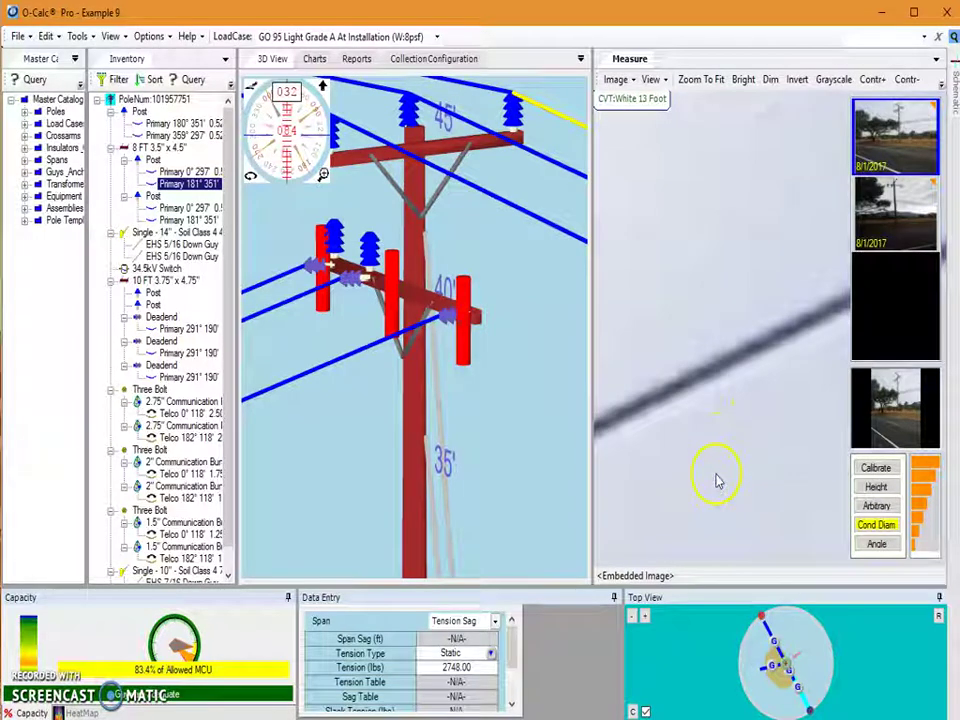
pyautogui.click(748, 450)
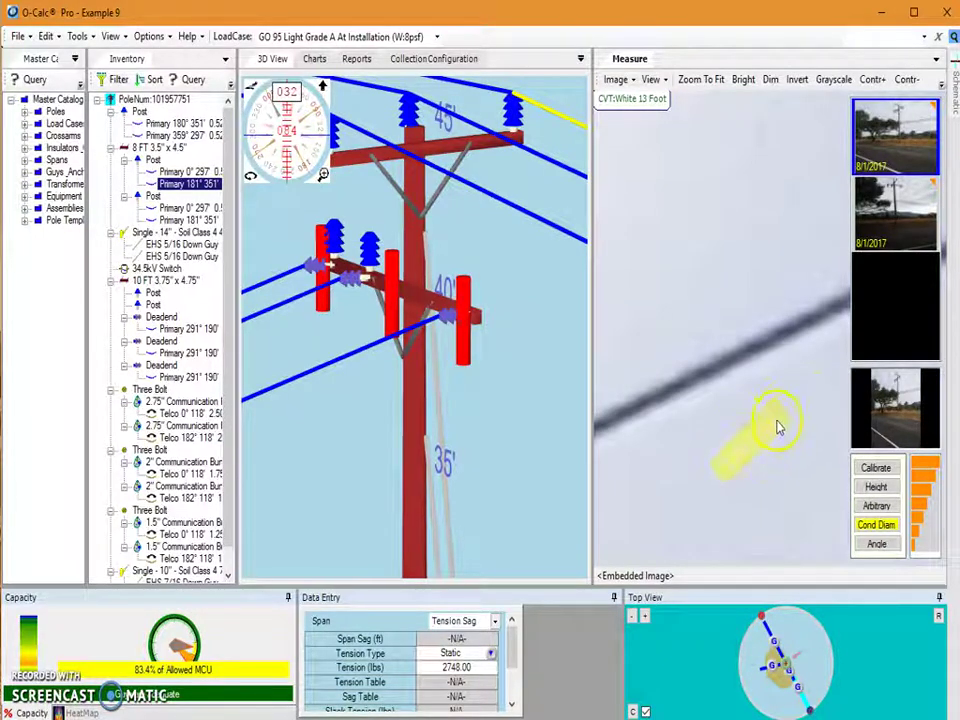
pyautogui.moveTo(735, 455); pyautogui.dragTo(788, 423)
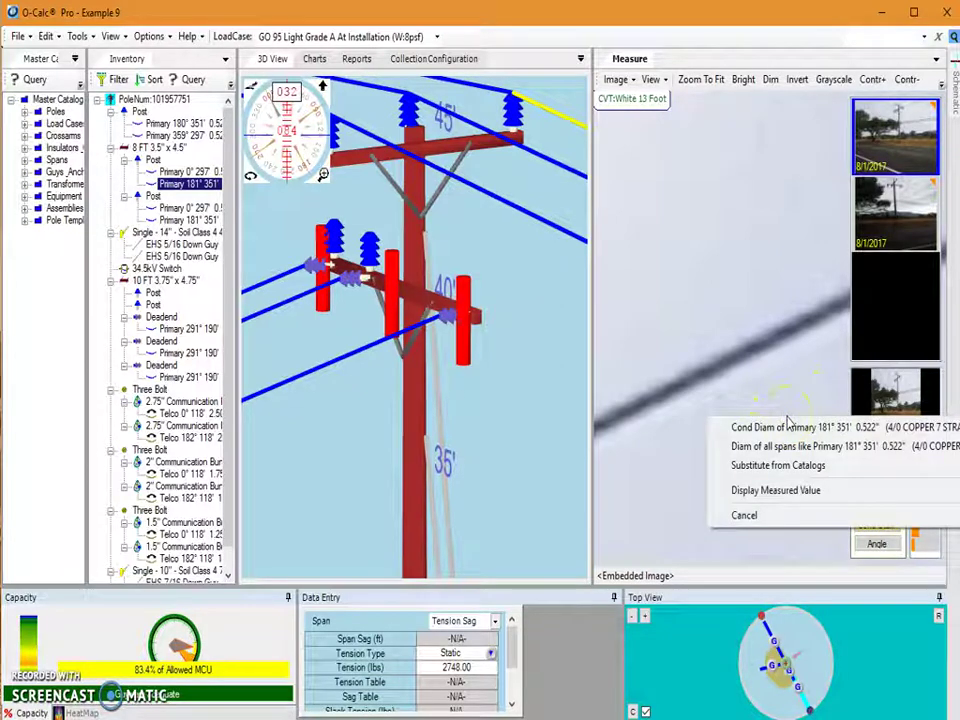
# Step: Redraw the diameter line across the primary conductor, show its 0.62 in value, and decline a label
pyautogui.click(757, 513)
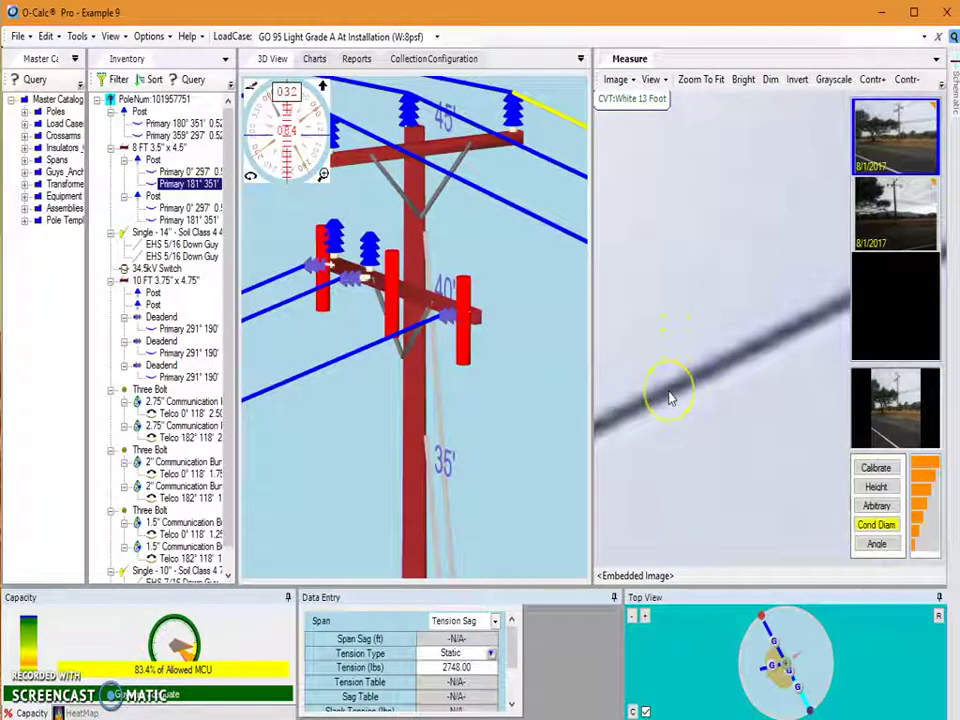
pyautogui.moveTo(670, 398); pyautogui.dragTo(715, 375)
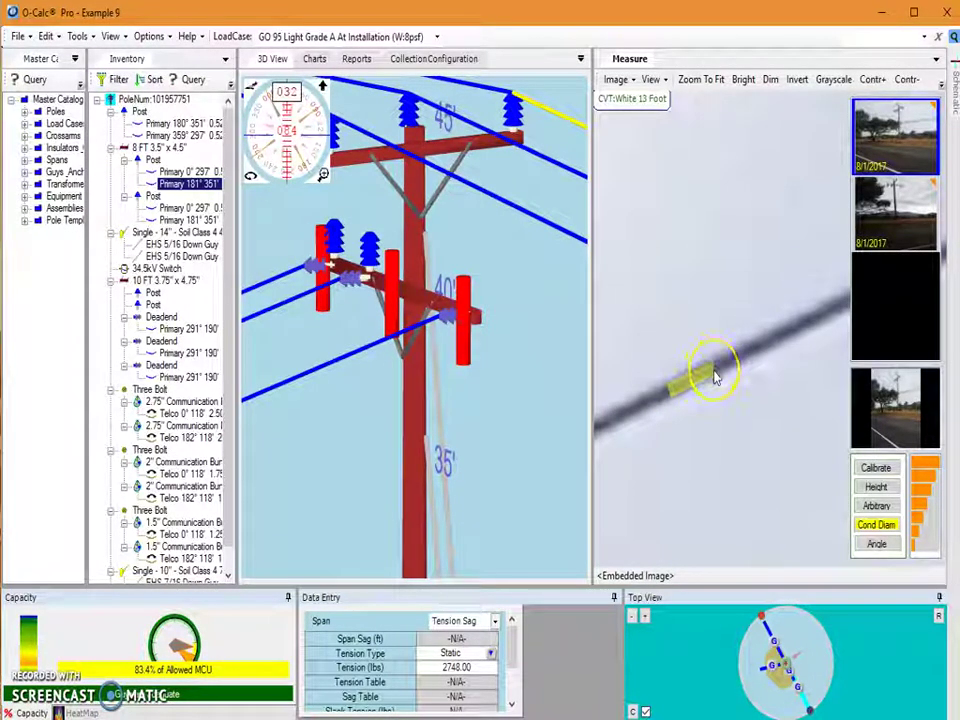
pyautogui.moveTo(714, 375); pyautogui.dragTo(715, 376)
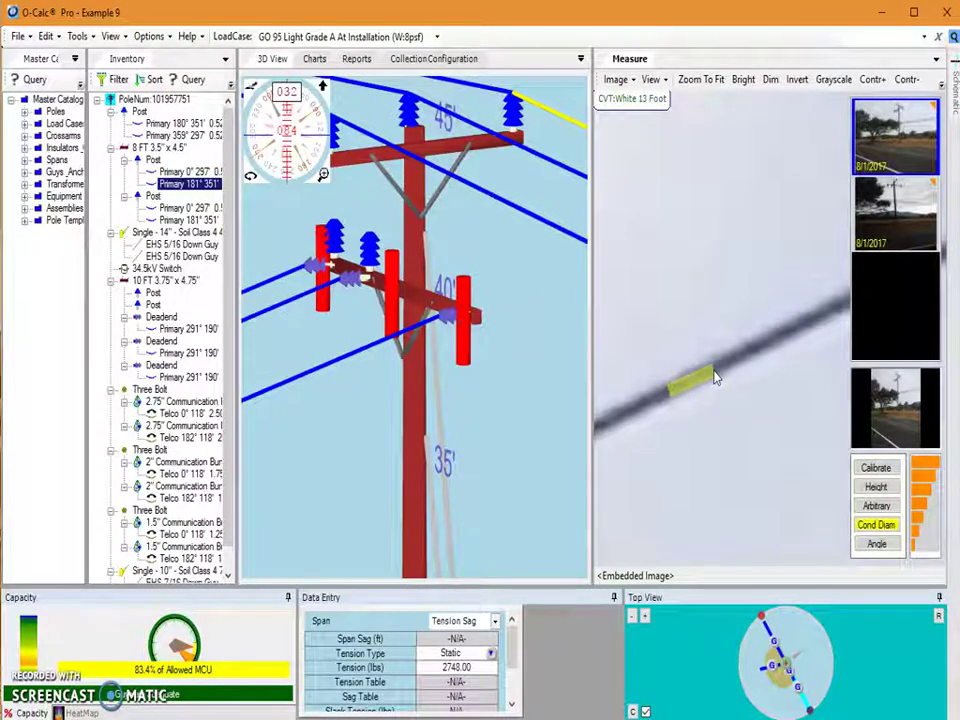
pyautogui.rightClick(715, 377)
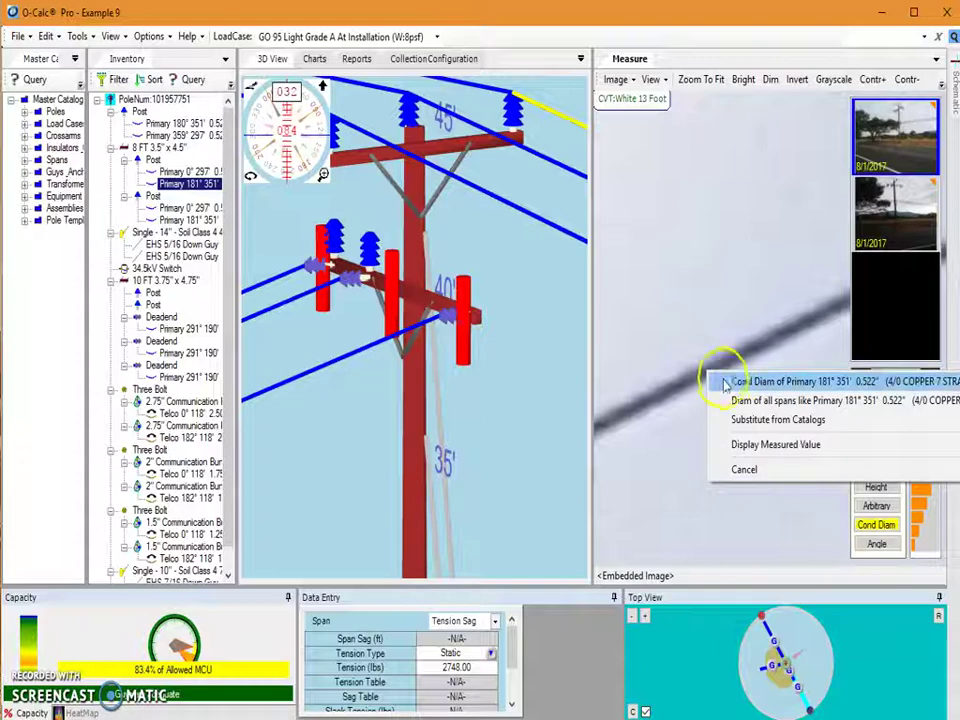
pyautogui.click(765, 450)
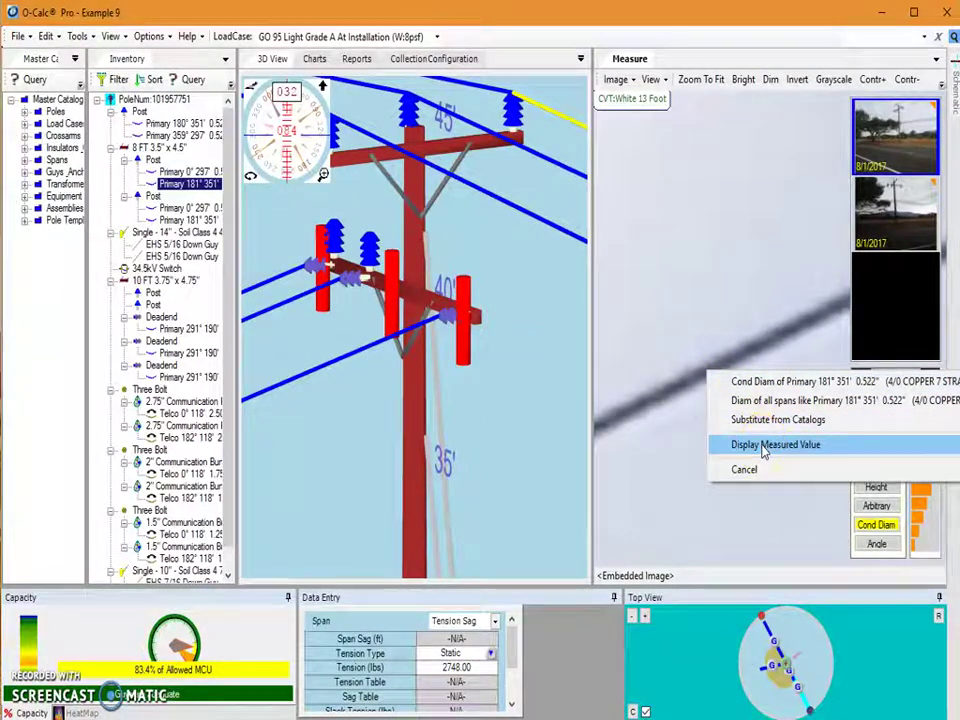
pyautogui.click(460, 418)
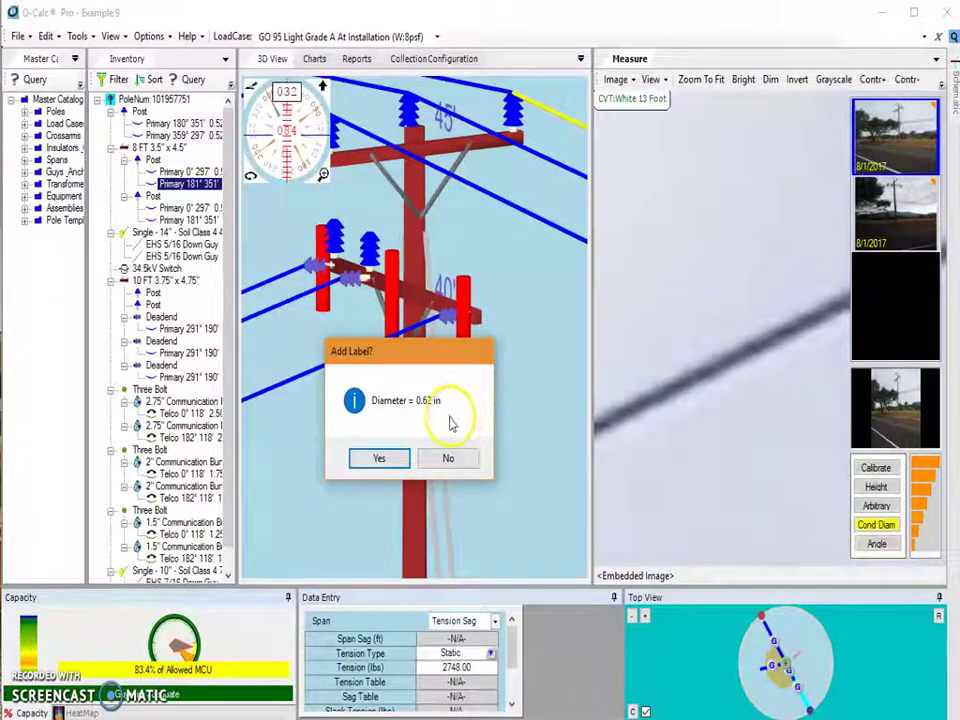
pyautogui.click(379, 421)
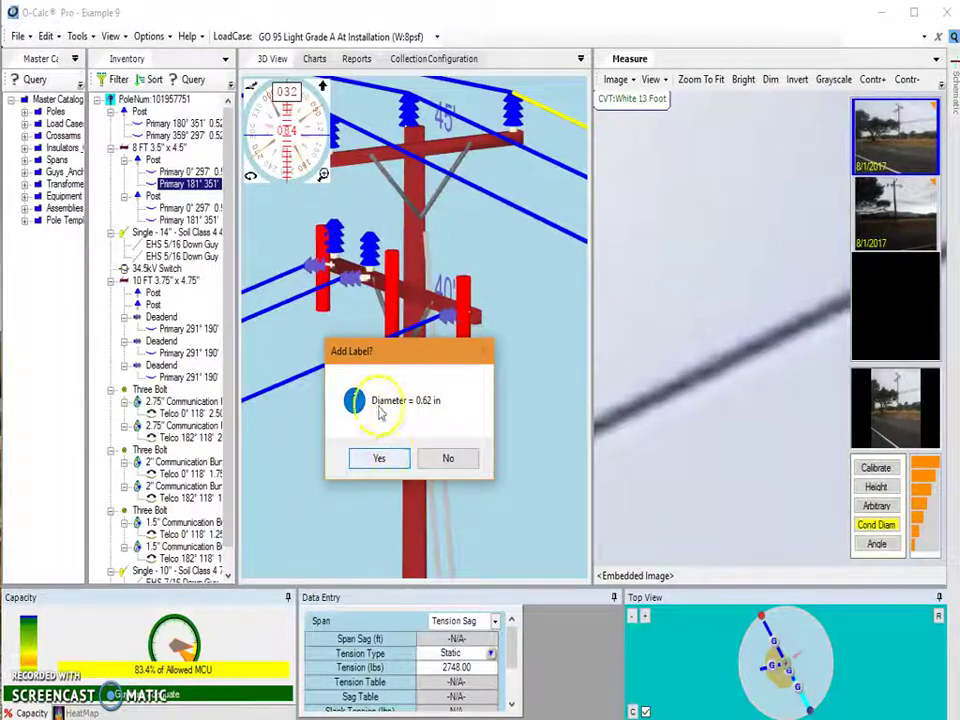
pyautogui.click(443, 460)
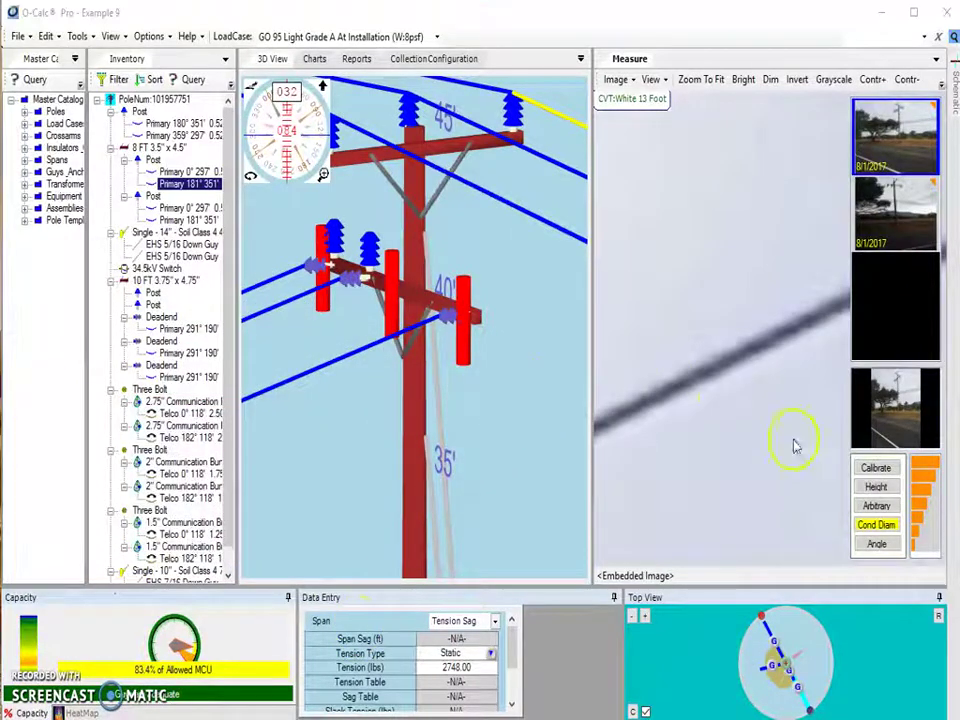
# Step: Measure the conductor at 0.5558 in and list catalog spans between 0.5280 and 0.5836 in
pyautogui.click(879, 530)
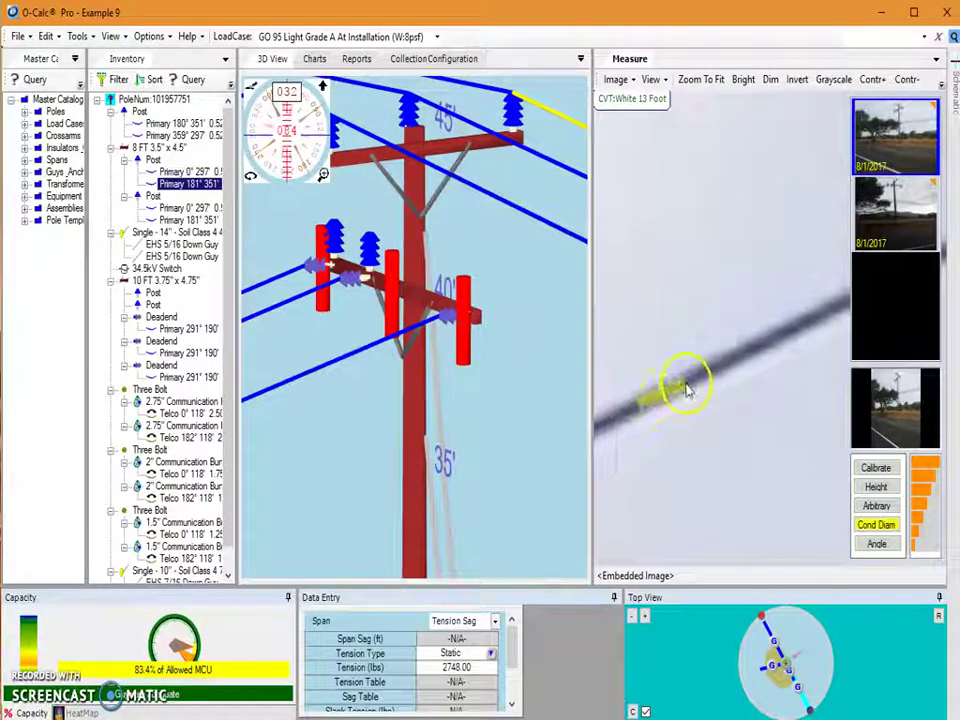
pyautogui.moveTo(686, 390)
pyautogui.mouseDown()
pyautogui.moveTo(677, 386)
pyautogui.moveTo(682, 394)
pyautogui.mouseUp()
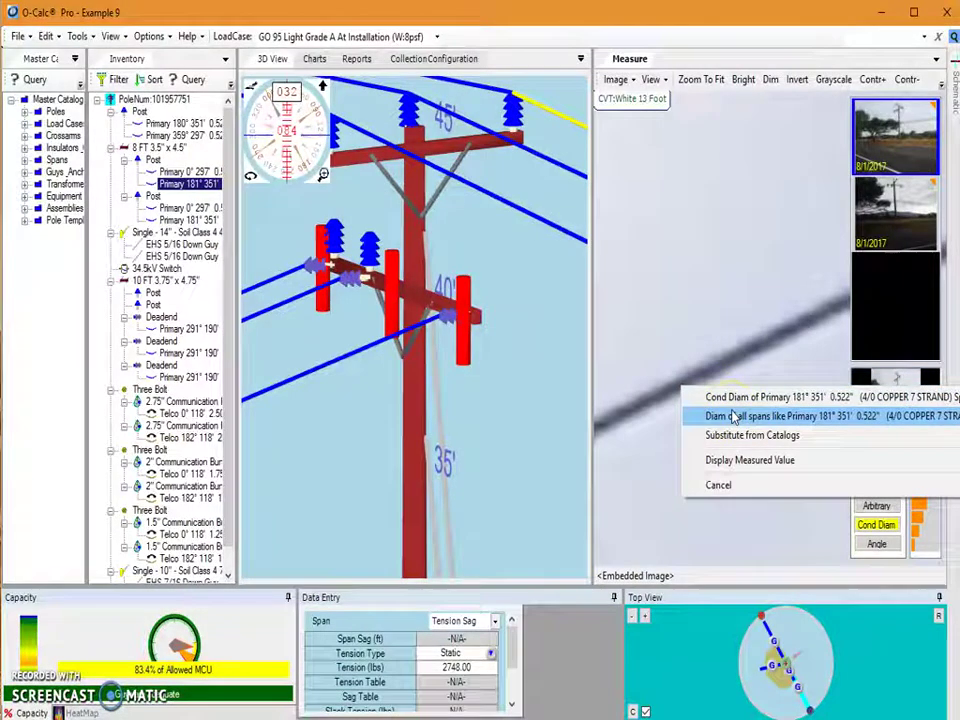
pyautogui.click(773, 447)
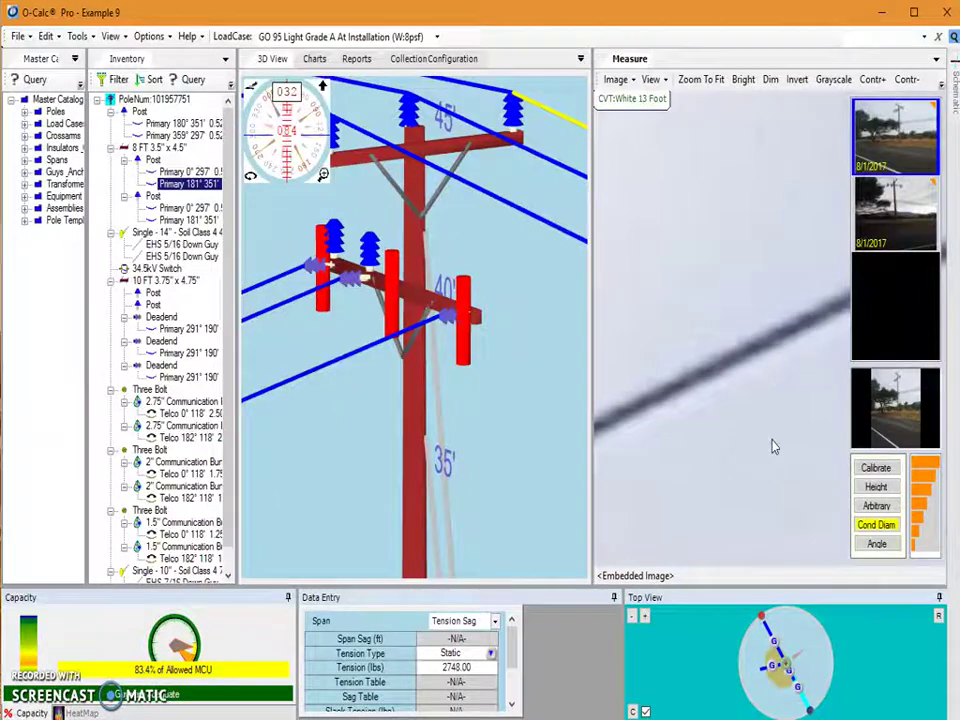
pyautogui.moveTo(724, 43); pyautogui.dragTo(445, 138)
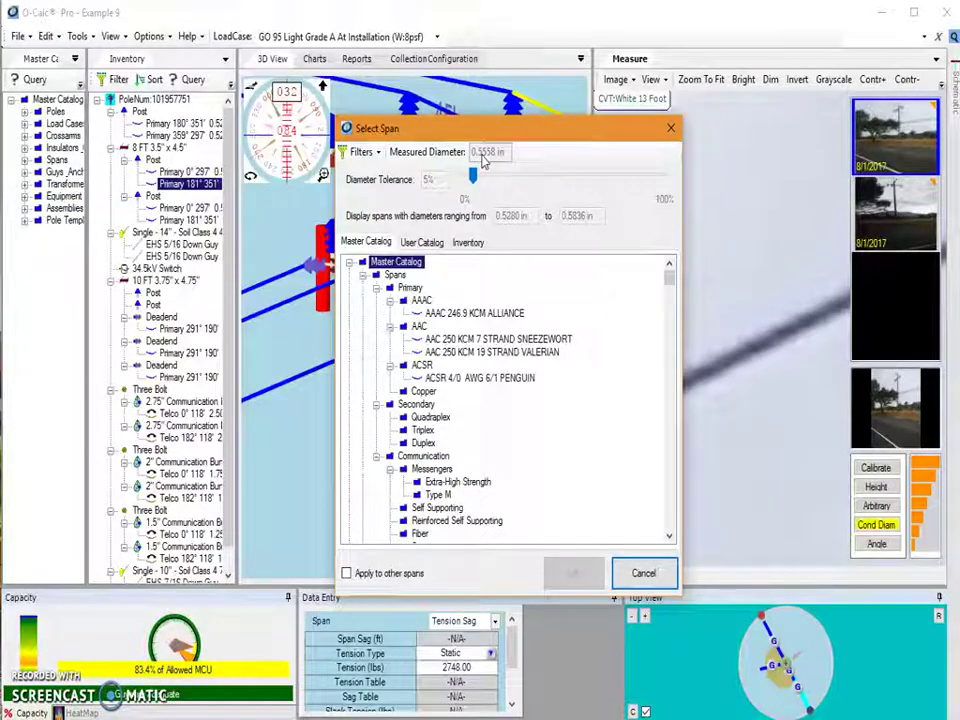
# Step: Compare catalog candidates such as AAAC 246.9 KCM ALLIANCE and AAC 250 KCM SNEEZEWORT
pyautogui.click(404, 180)
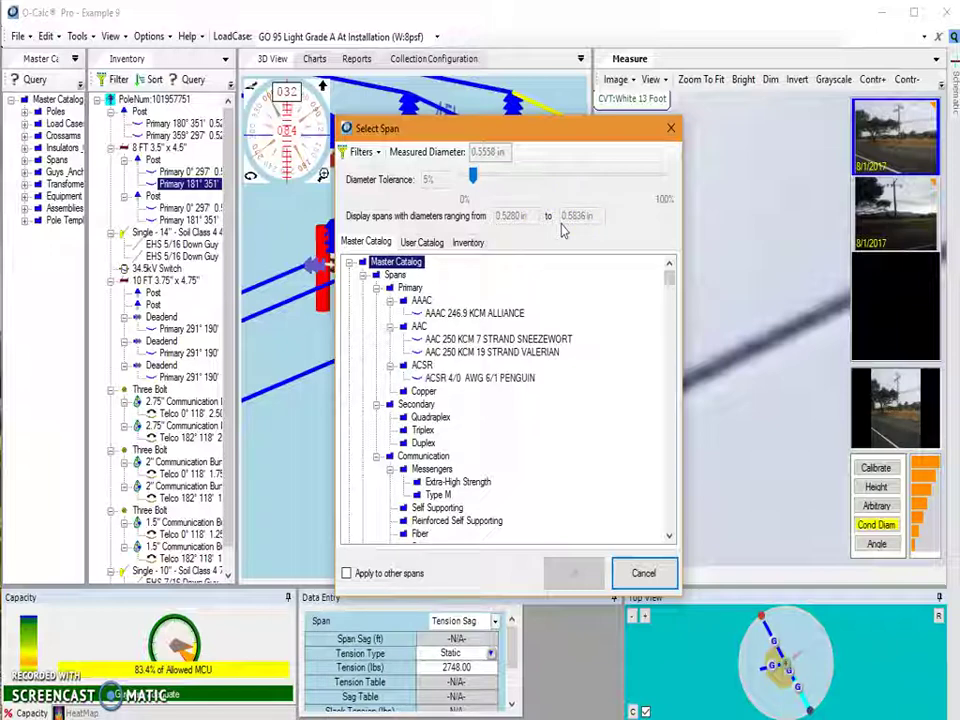
pyautogui.click(443, 300)
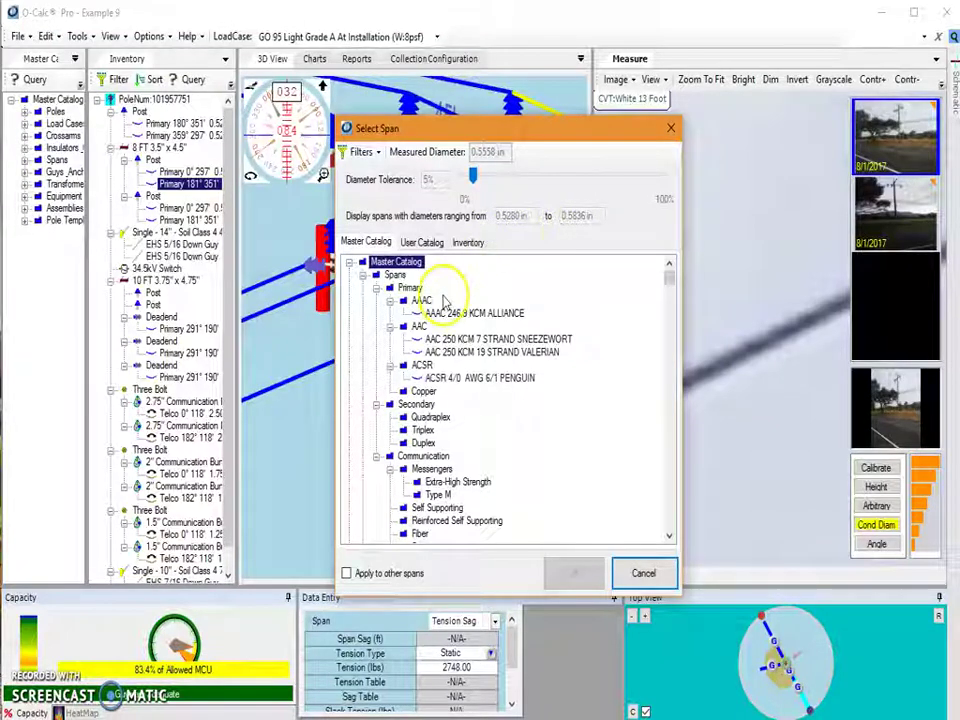
pyautogui.click(371, 251)
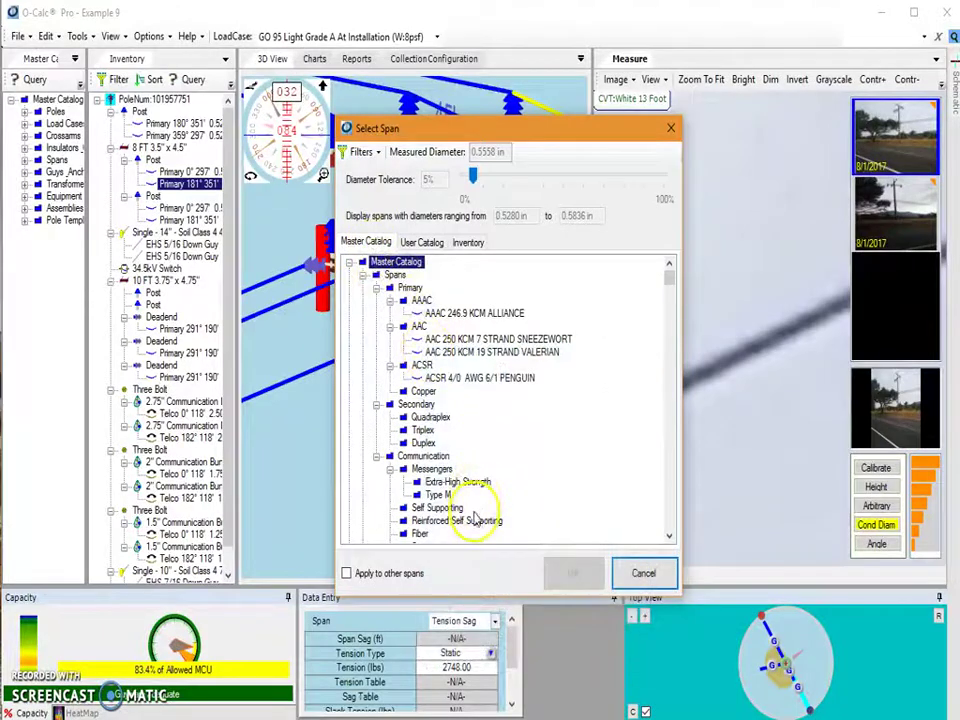
pyautogui.click(498, 313)
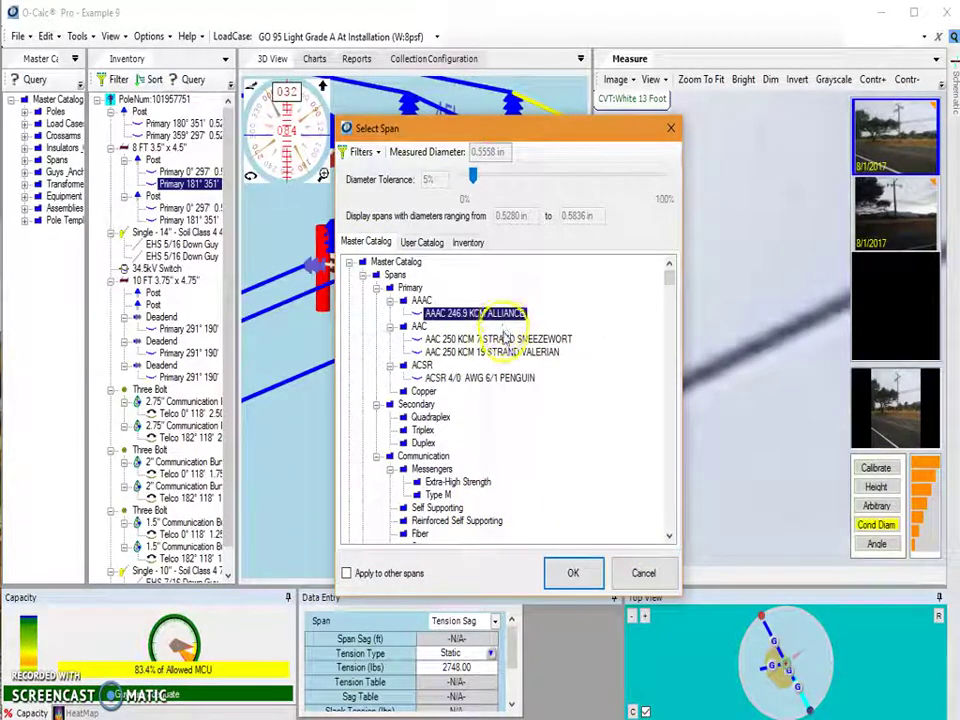
pyautogui.click(504, 339)
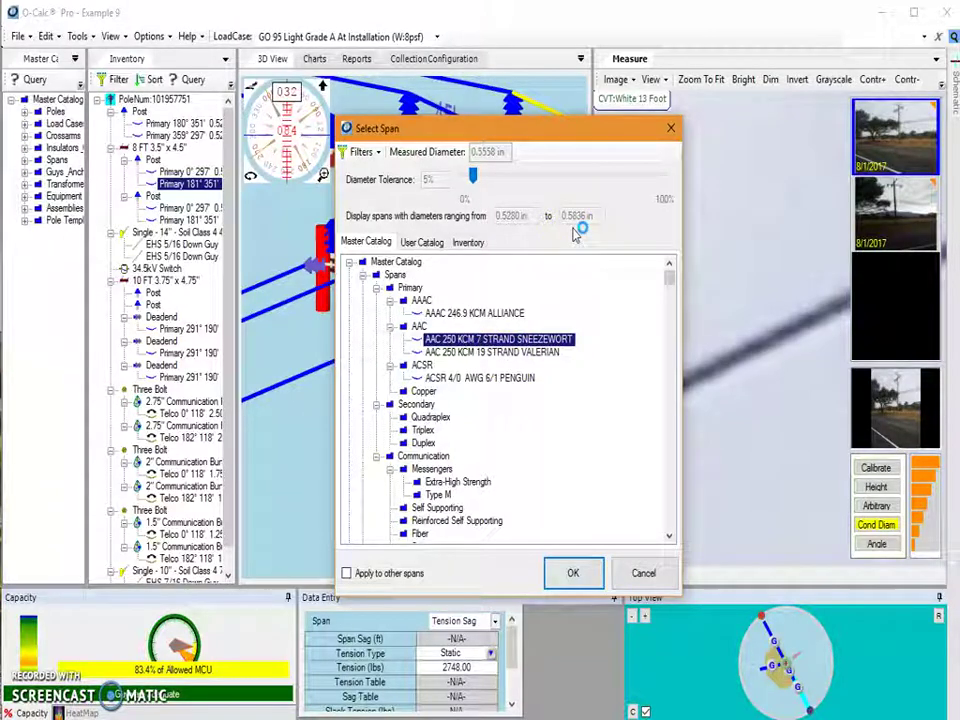
pyautogui.click(520, 340)
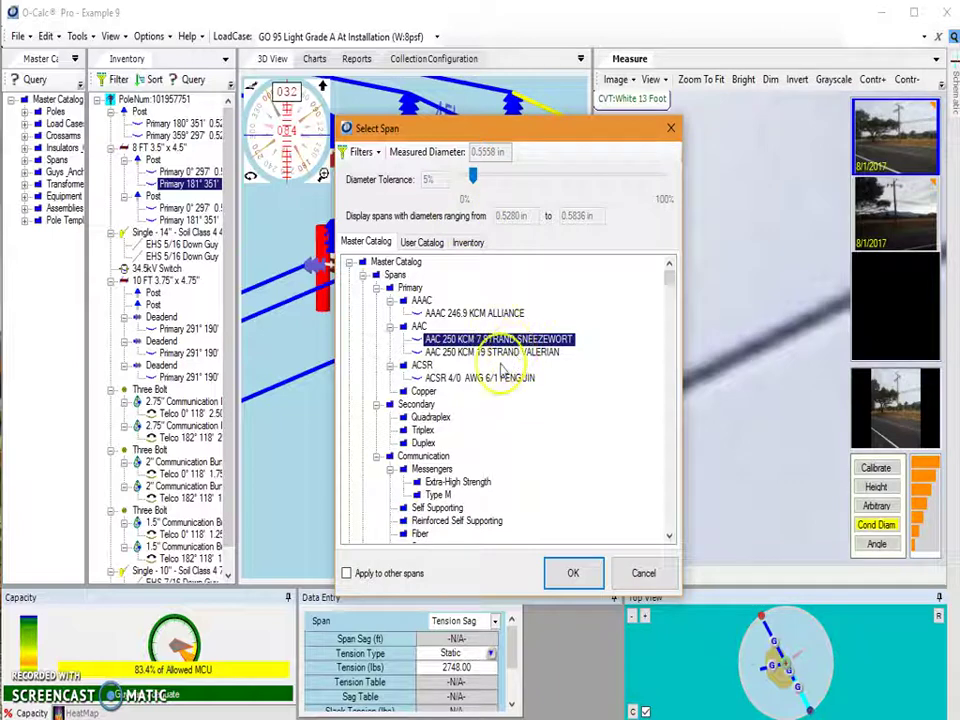
pyautogui.moveTo(418, 316)
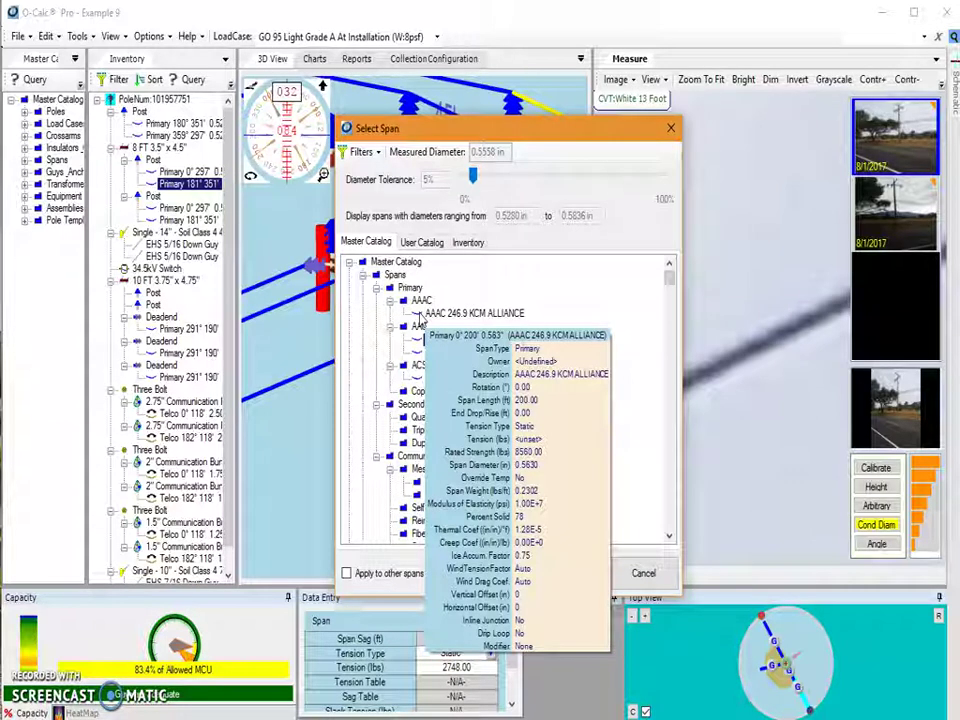
pyautogui.click(418, 338)
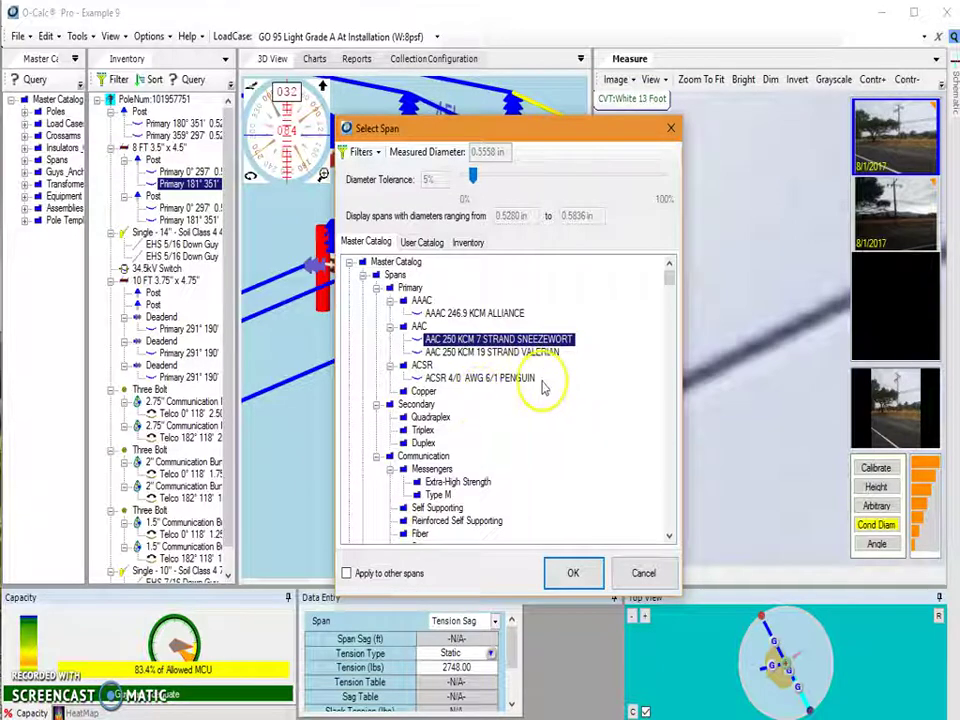
# Step: Substitute ACSR 4/0 AWG 6/1 PENGUIN onto the measured span and widen the Inventory panel
pyautogui.click(508, 380)
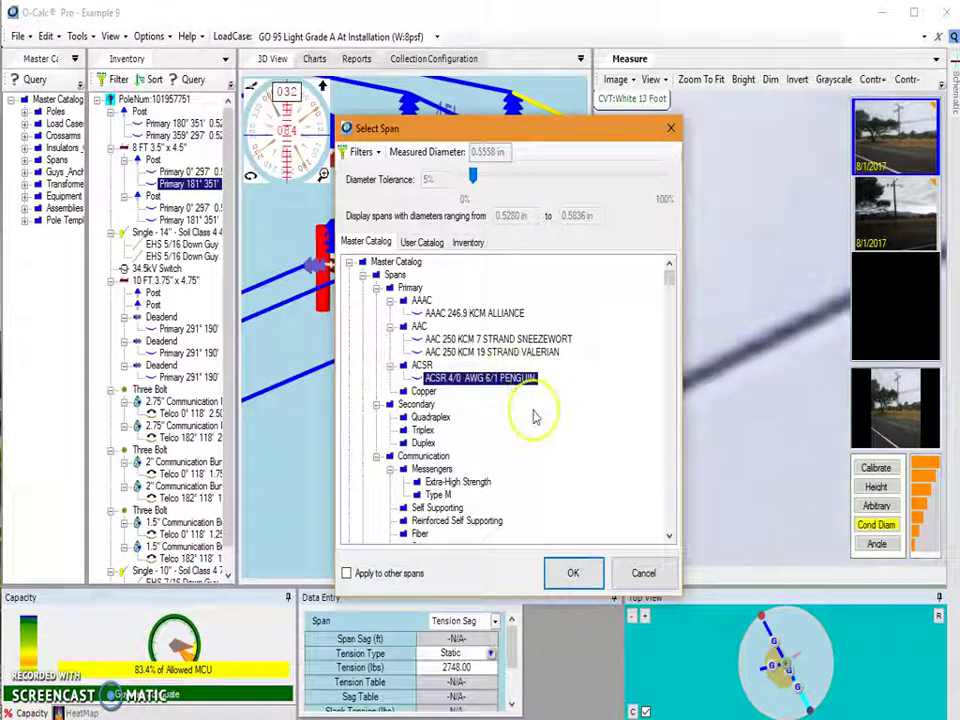
pyautogui.click(570, 578)
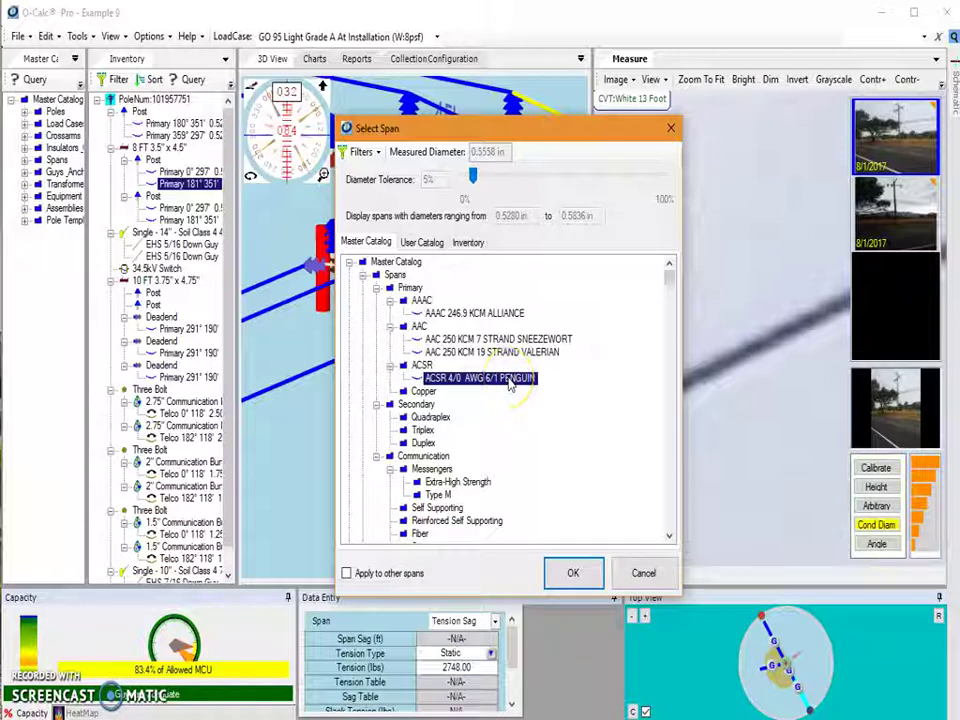
pyautogui.click(575, 573)
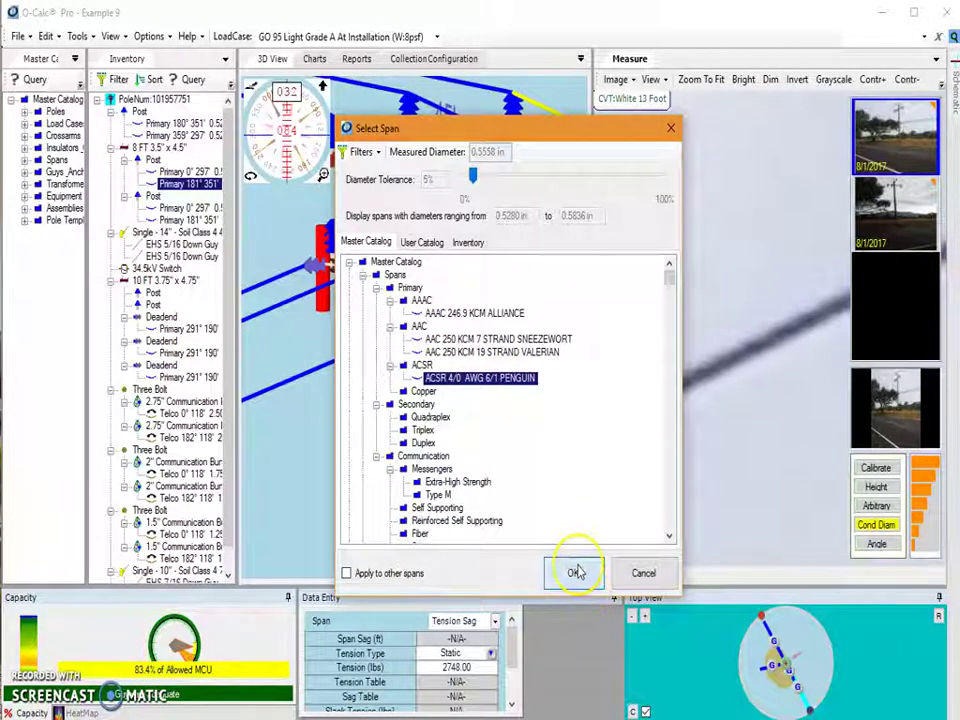
pyautogui.click(265, 287)
pyautogui.moveTo(236, 245); pyautogui.dragTo(443, 264)
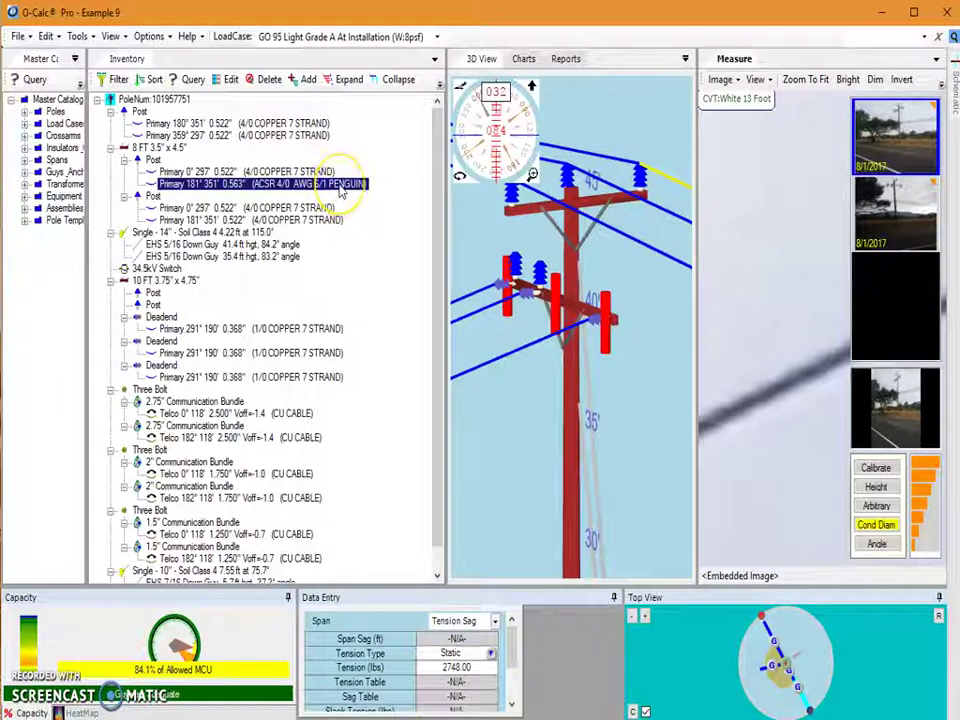
# Step: Copy PENGUIN onto the Primary 0° 297', 359° 297', 180° 351' and 181° 351' spans, confirming each
pyautogui.click(330, 188)
pyautogui.moveTo(333, 188); pyautogui.dragTo(240, 134)
pyautogui.click(439, 476)
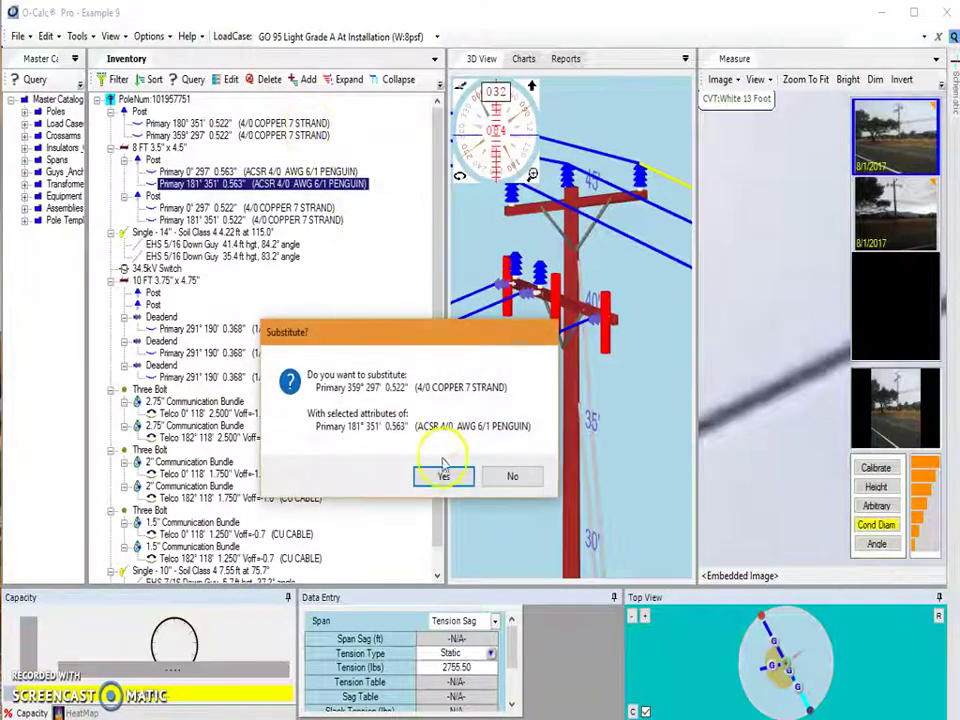
pyautogui.click(443, 476)
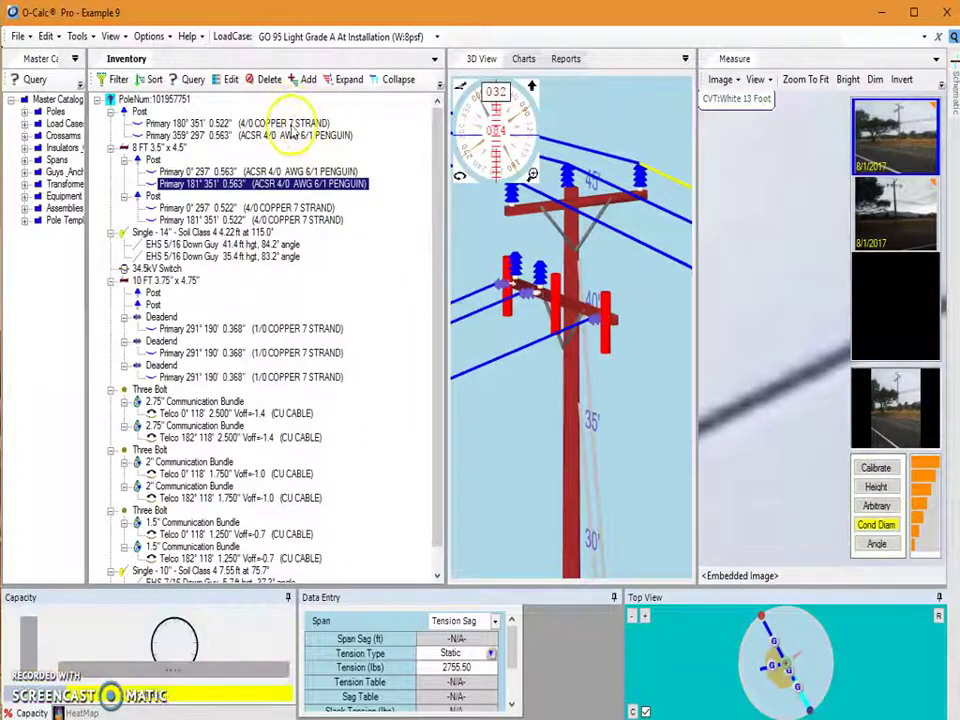
pyautogui.moveTo(137, 129)
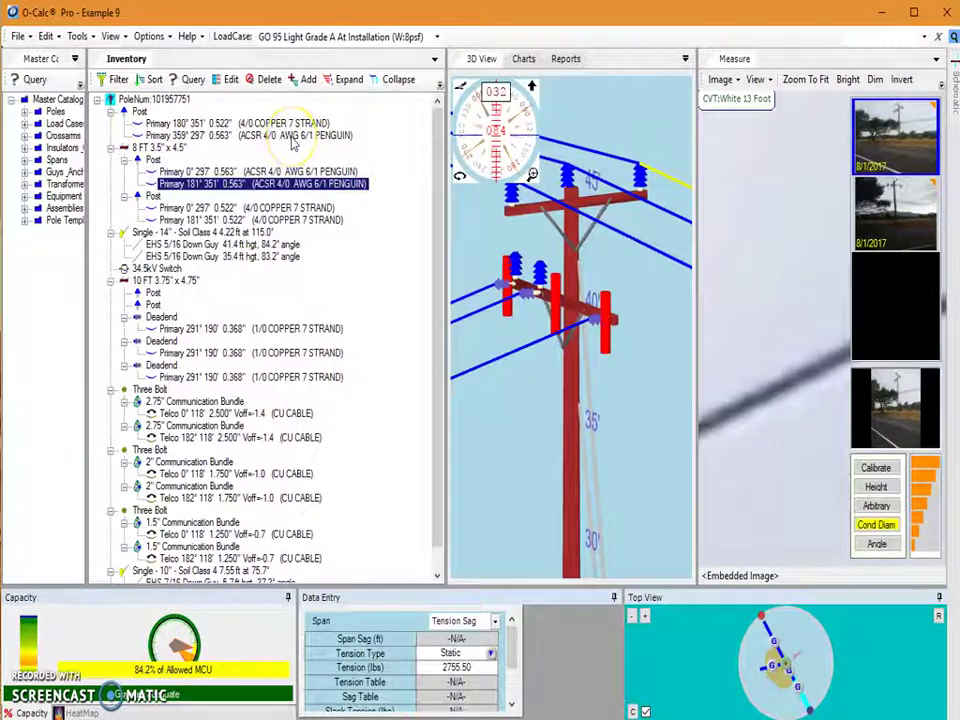
pyautogui.moveTo(293, 136); pyautogui.dragTo(250, 123)
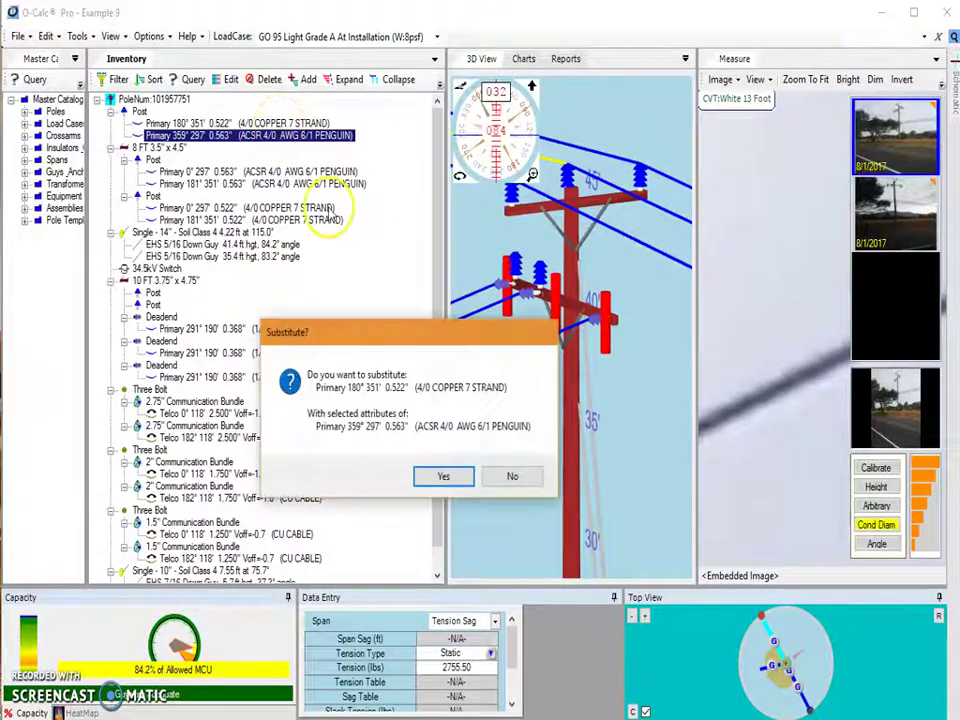
pyautogui.click(444, 478)
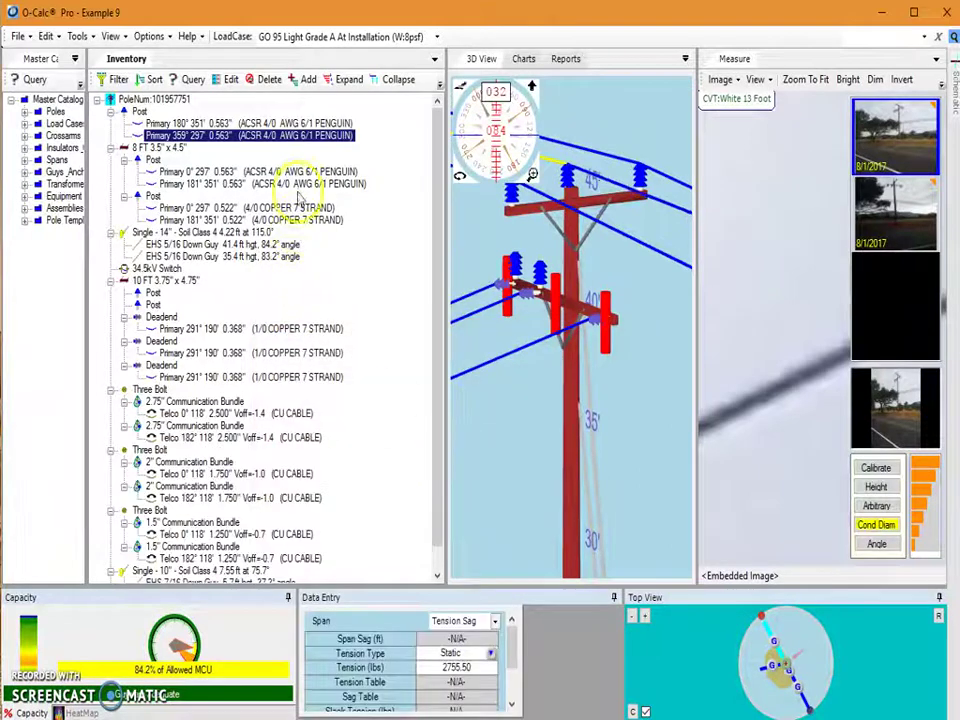
pyautogui.moveTo(297, 186); pyautogui.dragTo(290, 208)
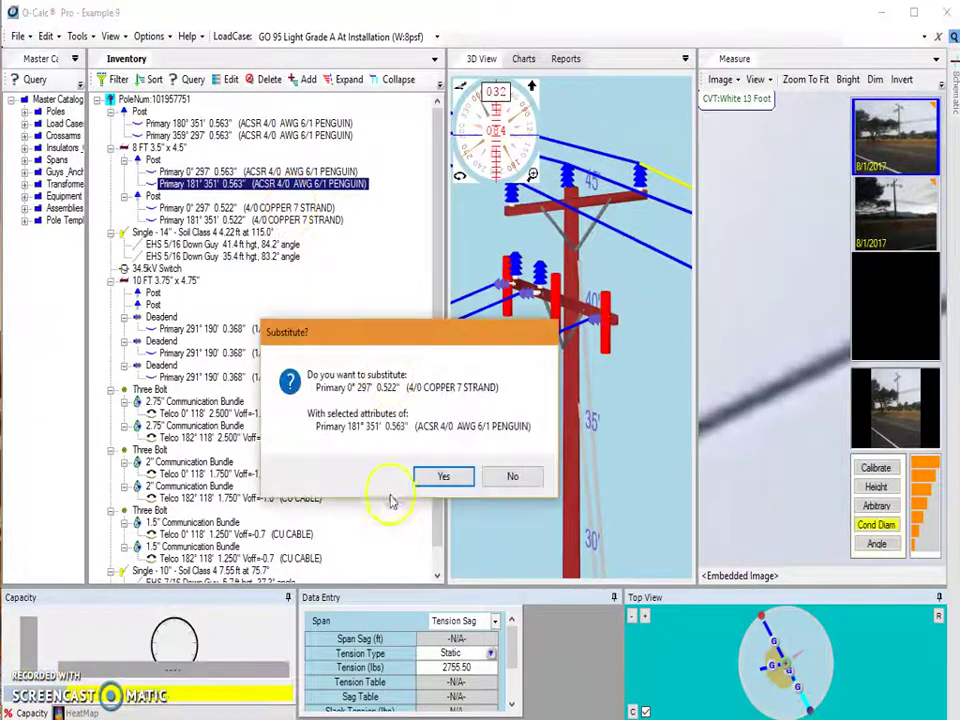
pyautogui.click(443, 478)
pyautogui.moveTo(292, 208)
pyautogui.mouseDown()
pyautogui.moveTo(297, 230)
pyautogui.moveTo(292, 223)
pyautogui.mouseUp()
pyautogui.click(440, 476)
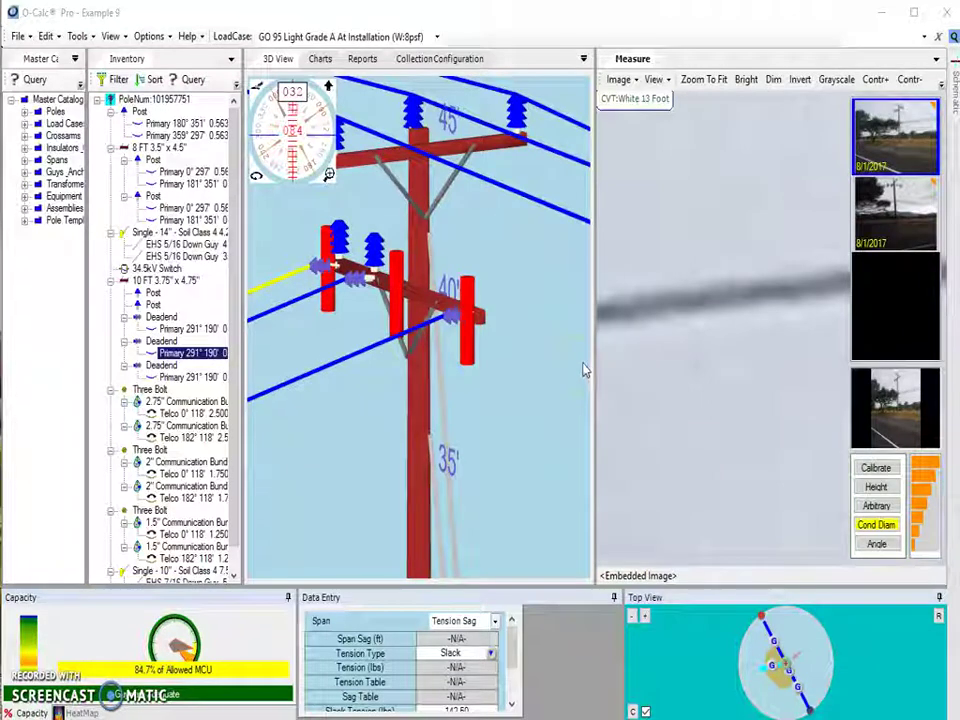
# Step: Narrow the Inventory panel so the 3D View and Measure panel return to full size
pyautogui.click(477, 373)
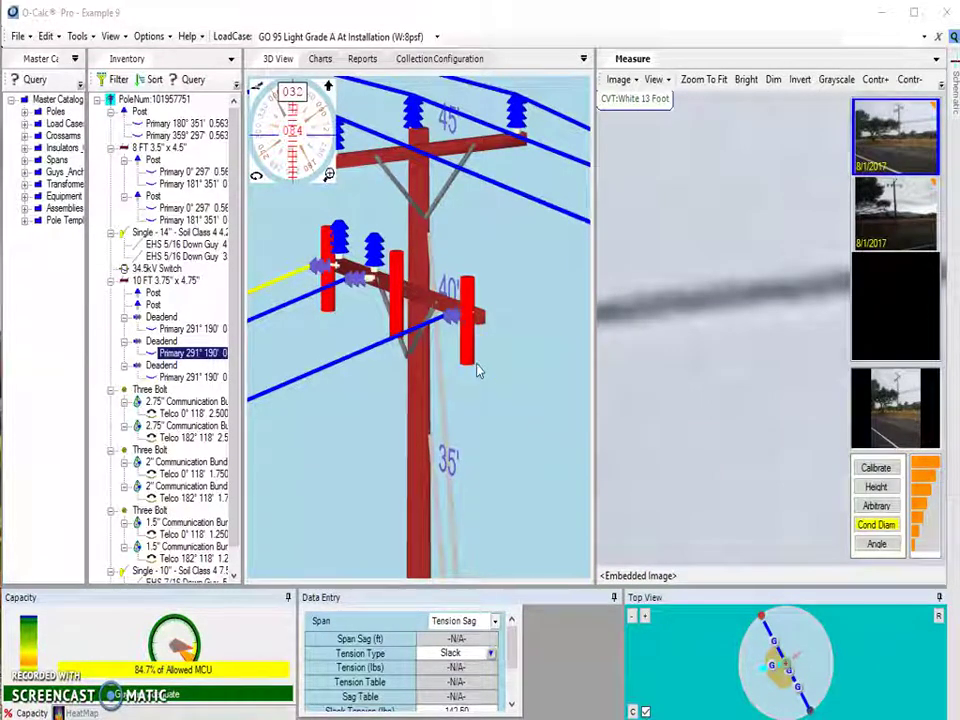
pyautogui.click(391, 393)
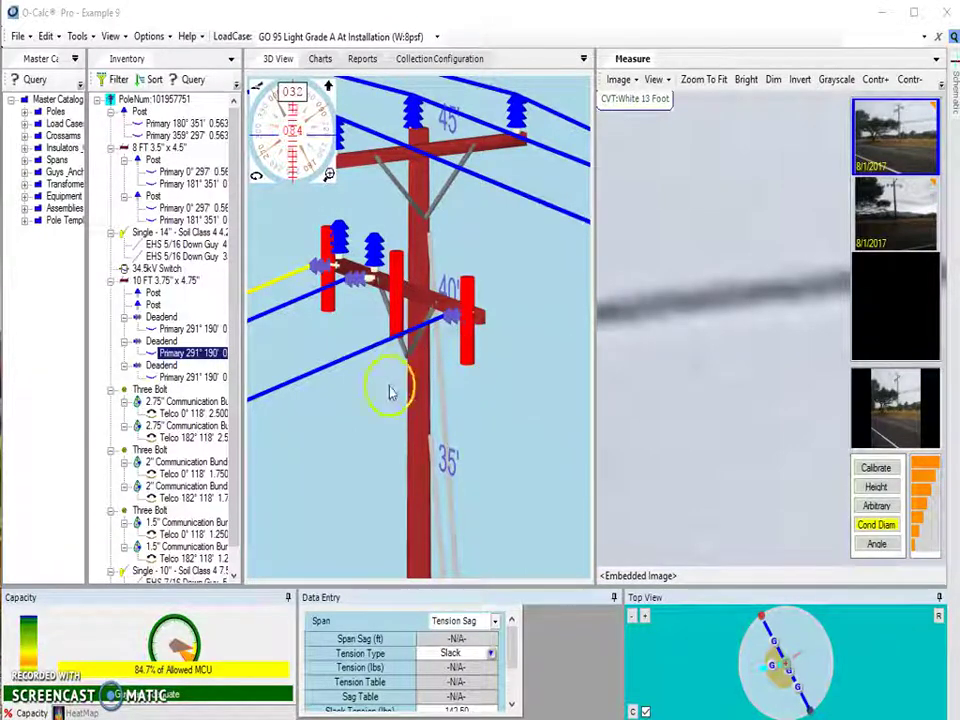